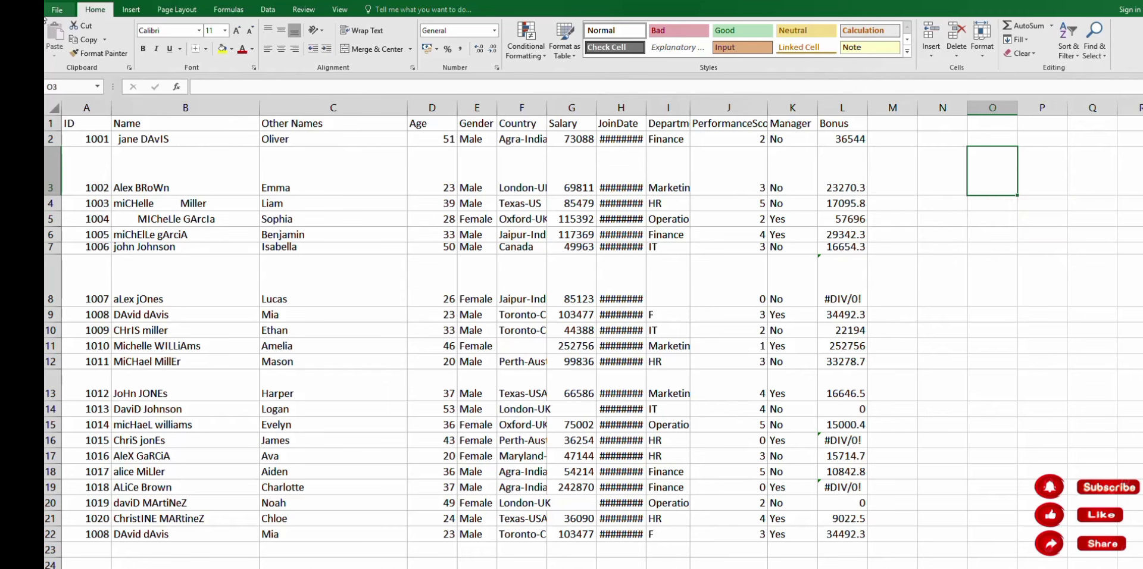
# - Save a copy of the workbook as dirty_sample_data2 in the Data Cleaning folder
pyautogui.click(53, 11)
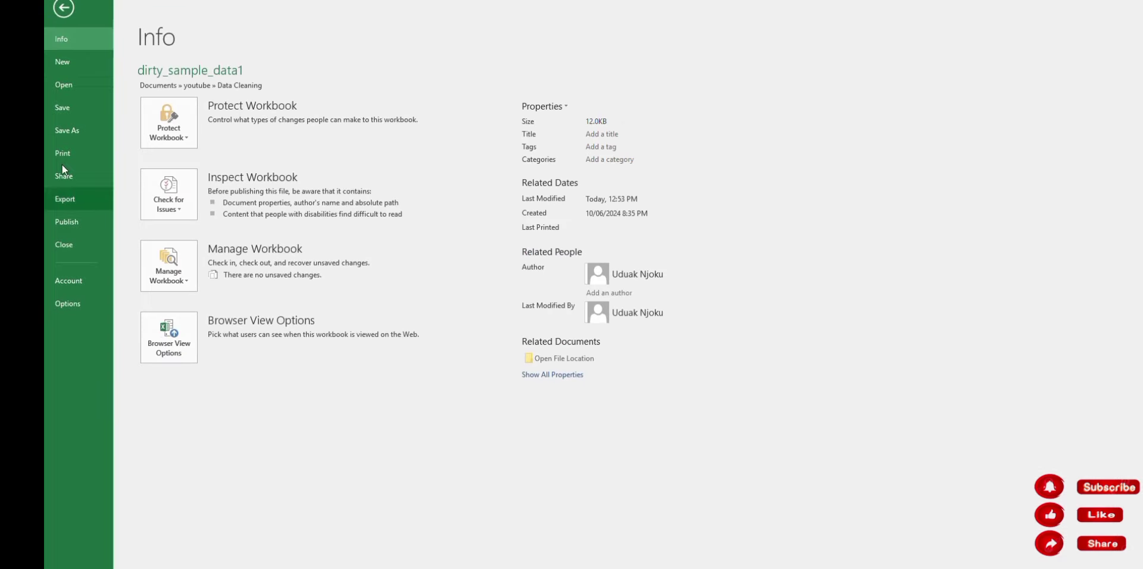
pyautogui.click(69, 10)
pyautogui.click(56, 11)
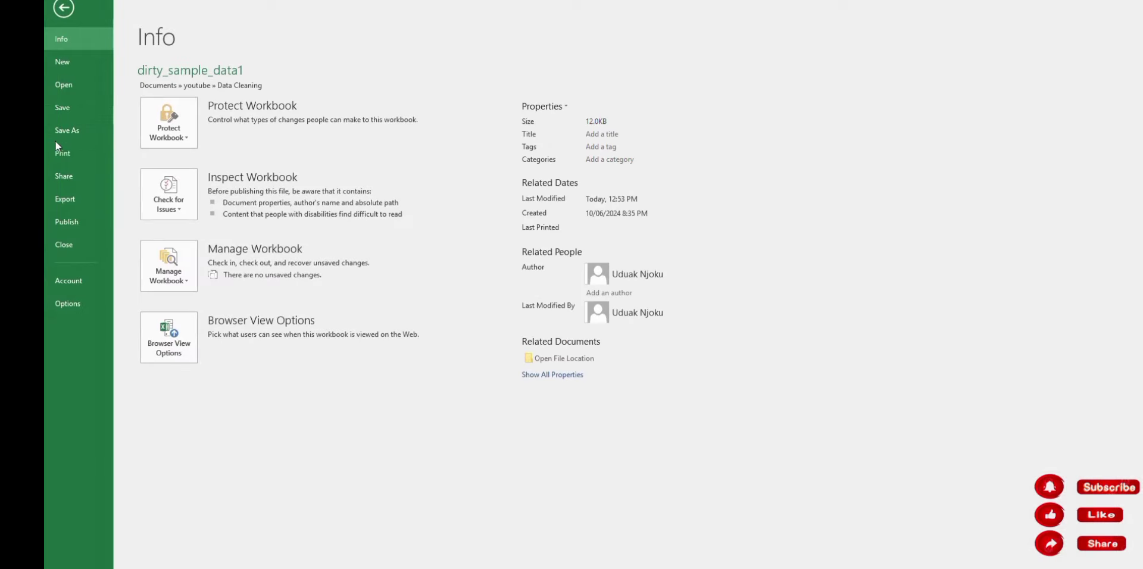
pyautogui.click(68, 131)
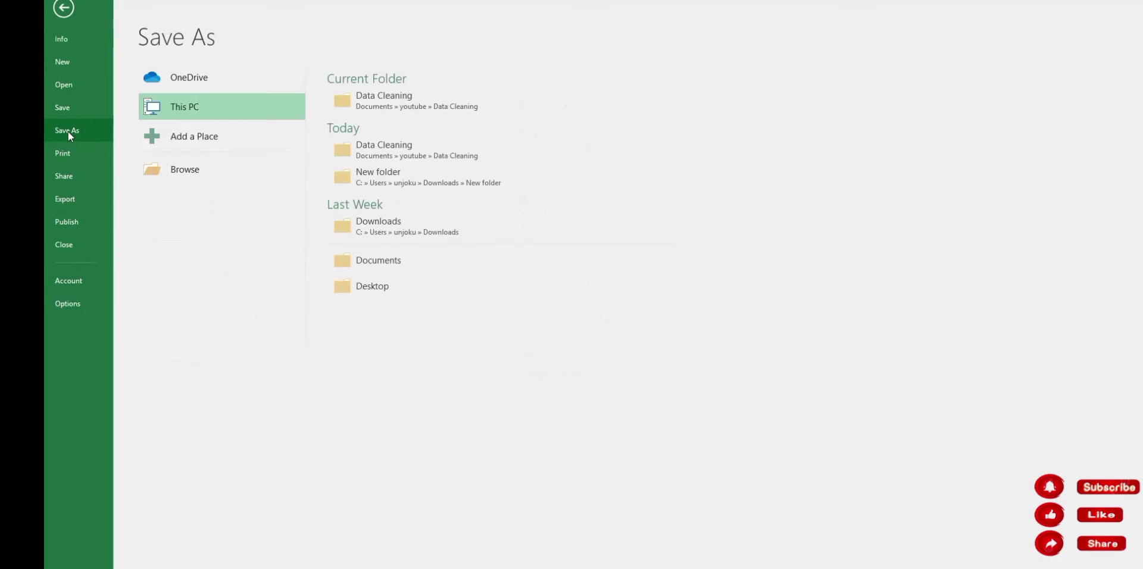
pyautogui.click(405, 105)
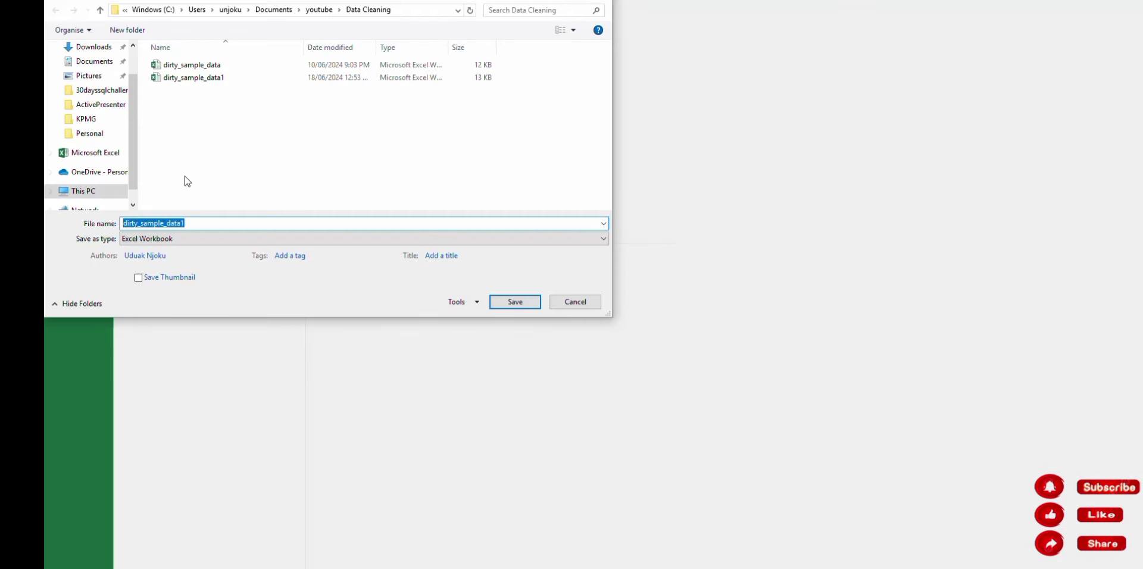
pyautogui.click(198, 224)
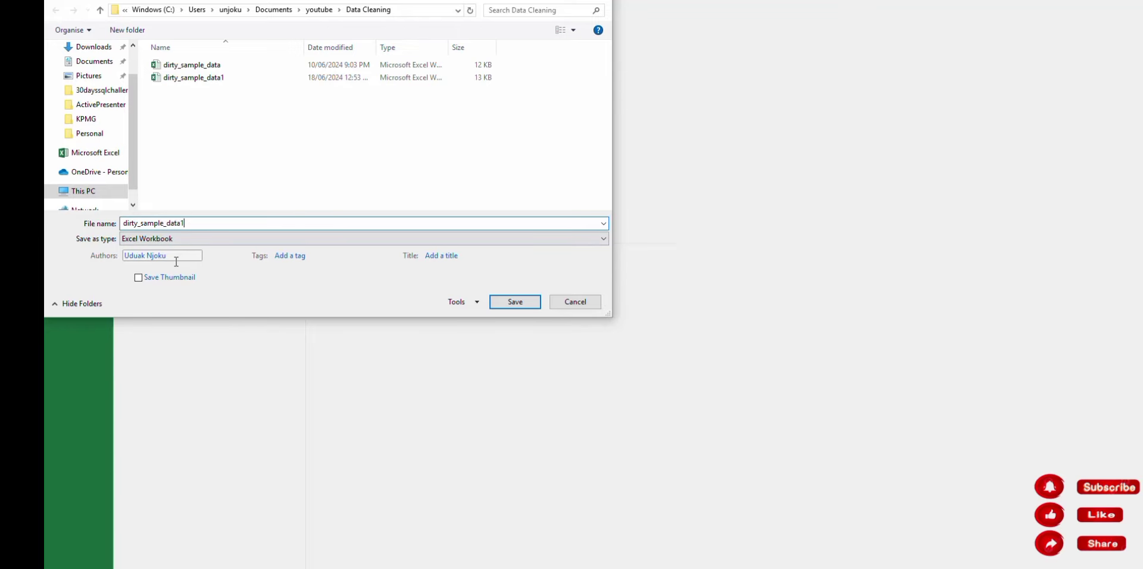
pyautogui.press('BackSpace')
pyautogui.write('2')
pyautogui.click(515, 303)
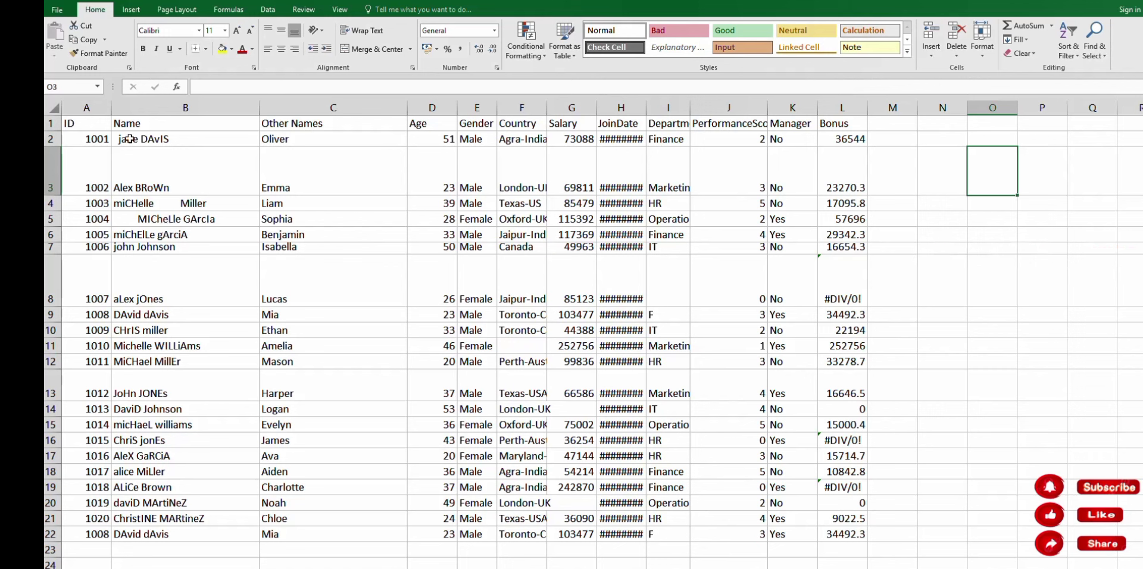
# - AutoFit all column widths and row heights on the sheet, and widen the ID column slightly
pyautogui.click(54, 109)
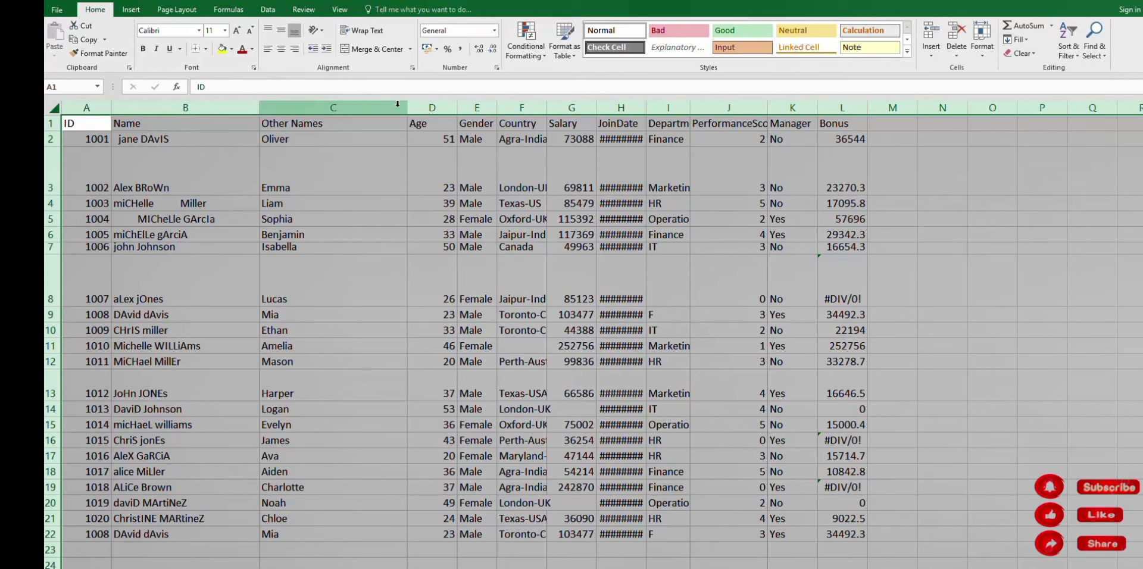
pyautogui.doubleClick(259, 108)
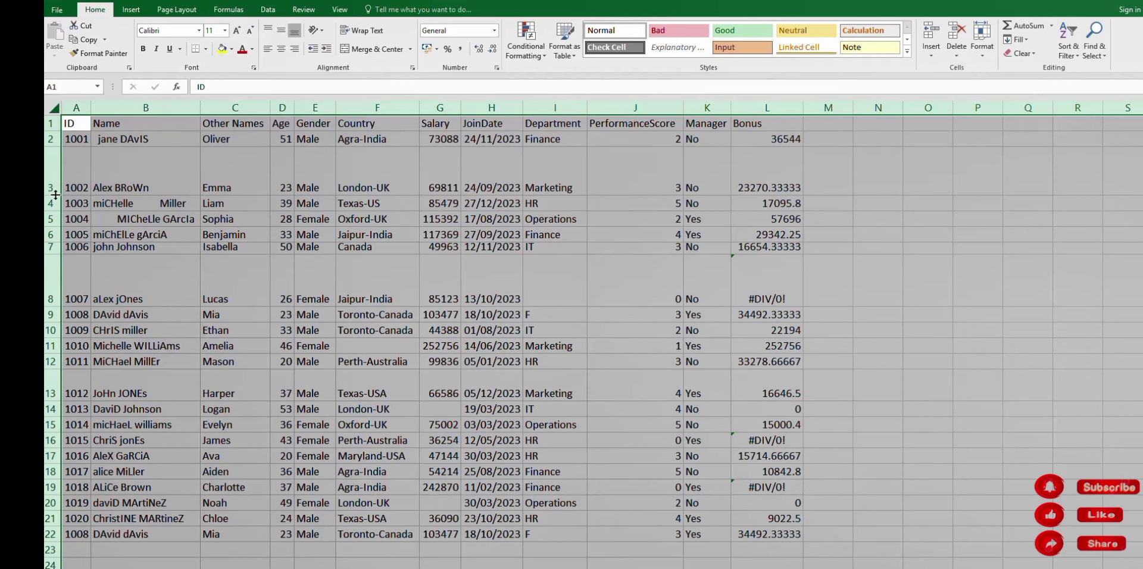
pyautogui.doubleClick(56, 194)
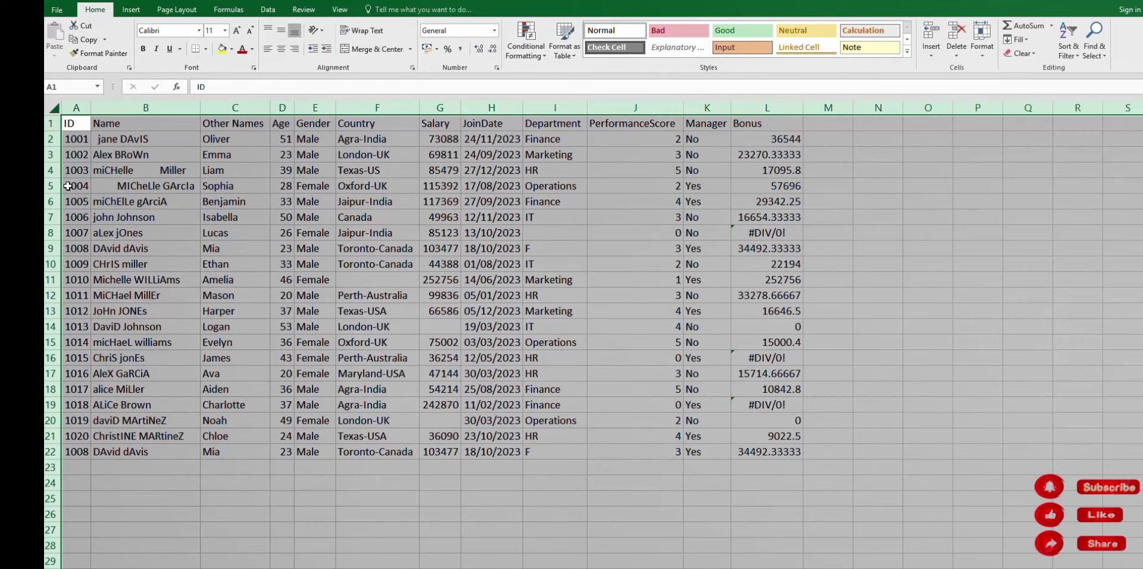
pyautogui.click(249, 501)
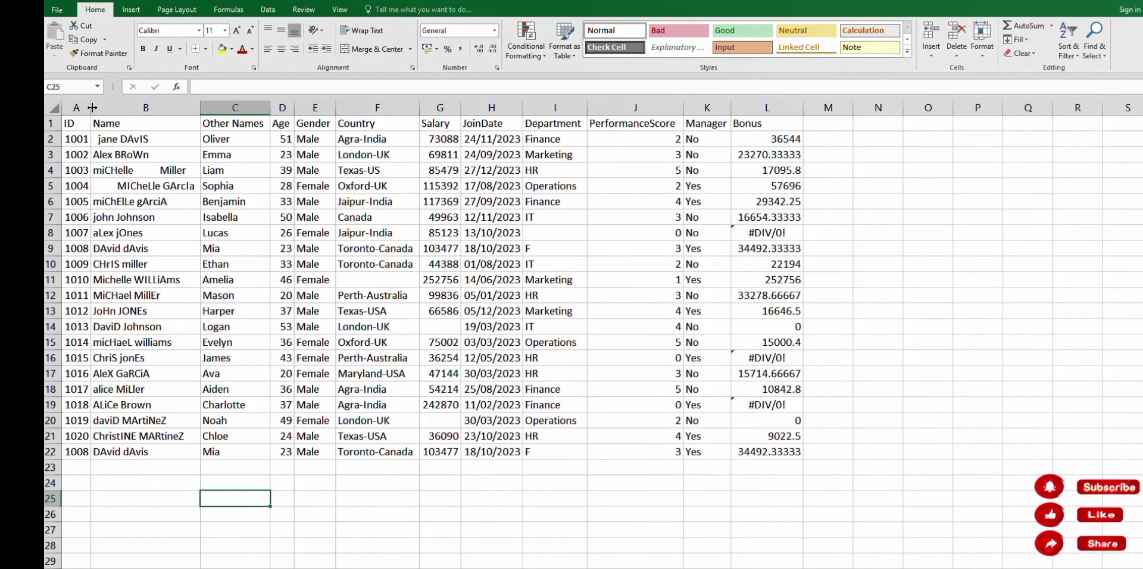
pyautogui.moveTo(94, 107); pyautogui.dragTo(113, 107)
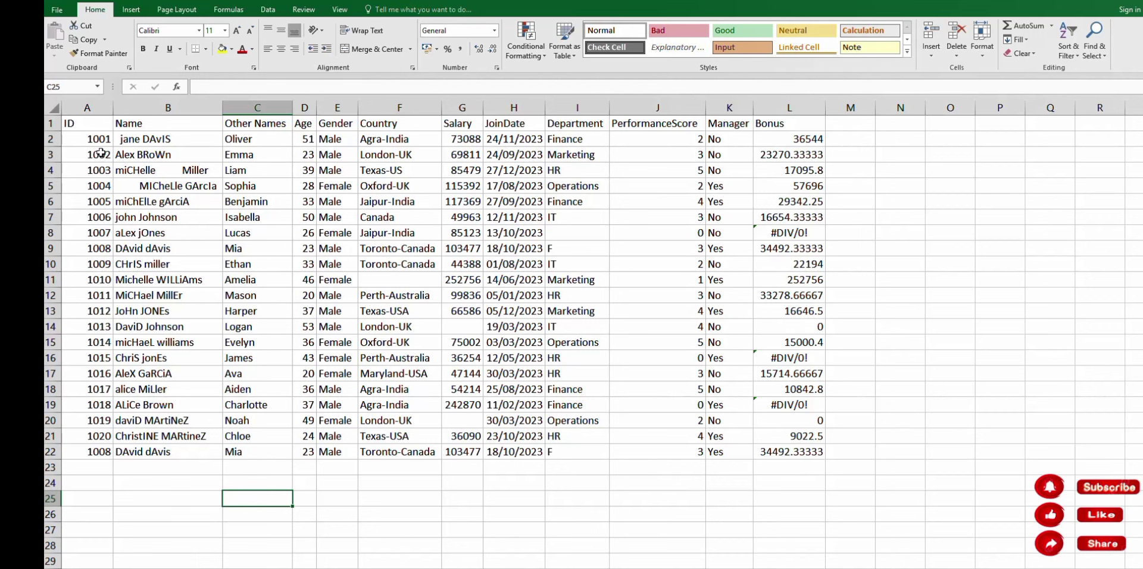
# - Add filters to the header row of the data table
pyautogui.click(92, 125)
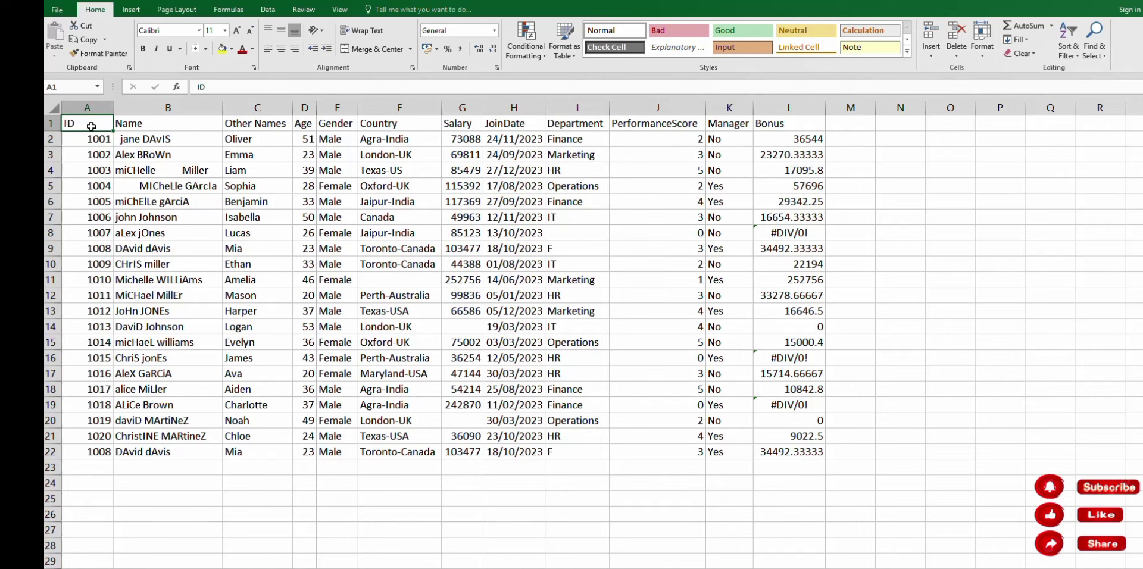
pyautogui.click(268, 9)
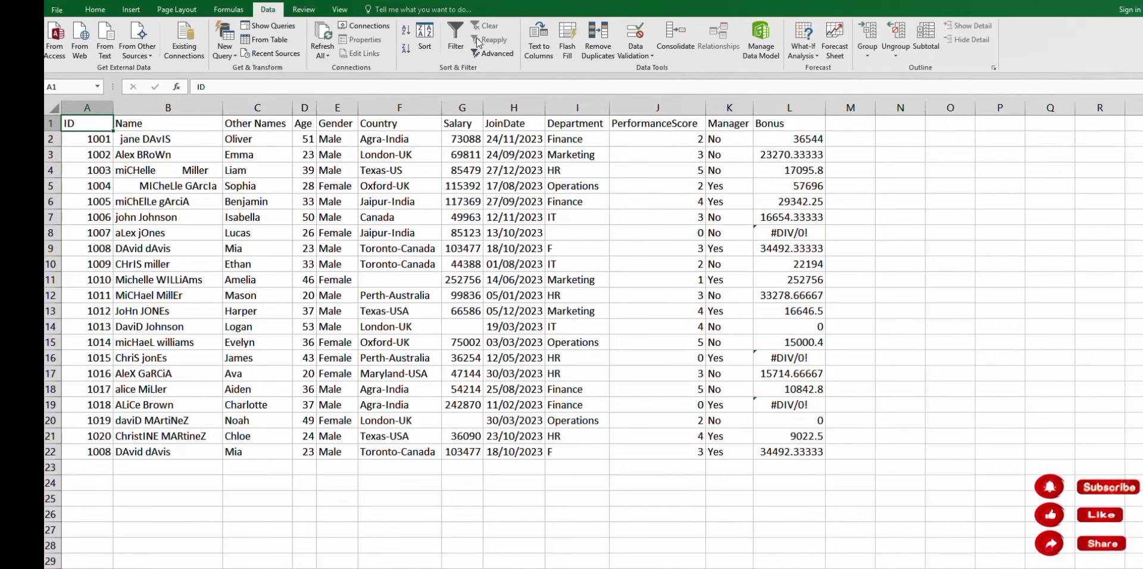
pyautogui.click(455, 37)
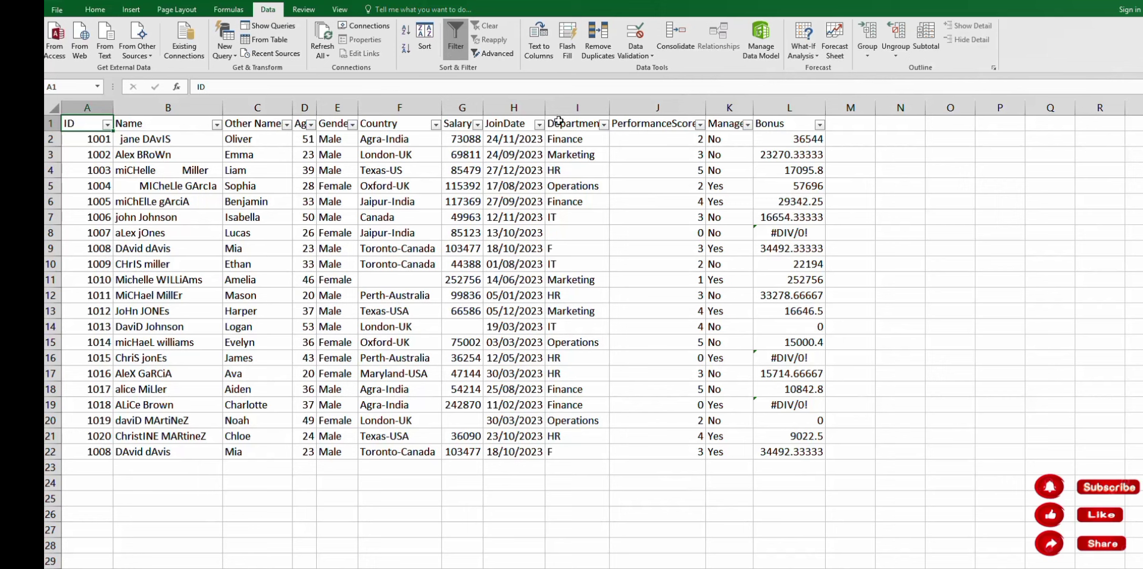
pyautogui.click(158, 128)
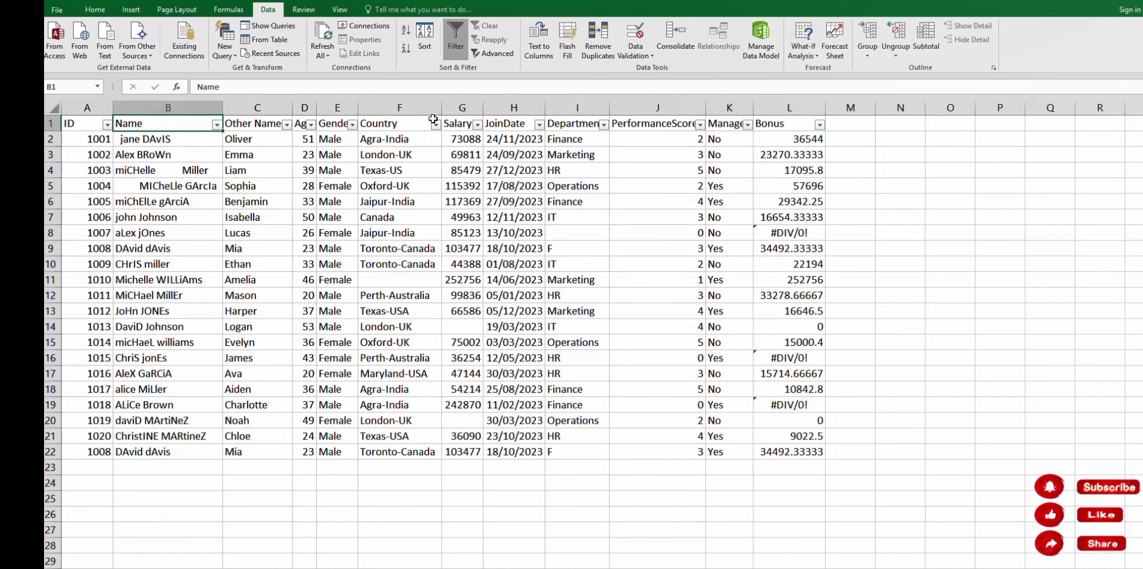
# - Review the full list of ID filter values without applying a filter
pyautogui.click(107, 125)
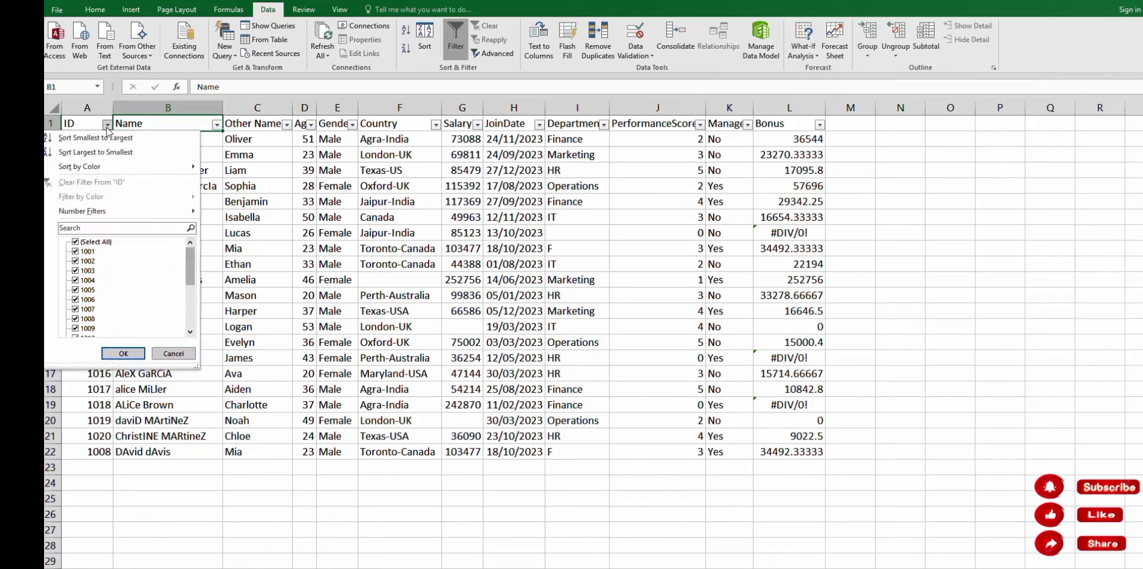
pyautogui.moveTo(192, 262); pyautogui.dragTo(192, 321)
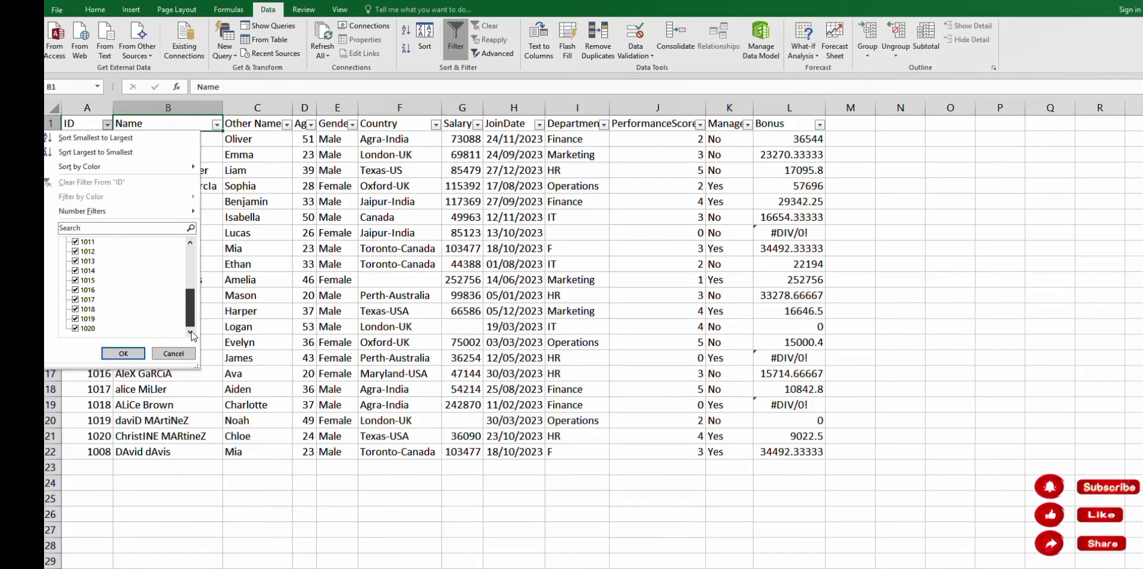
pyautogui.click(186, 279)
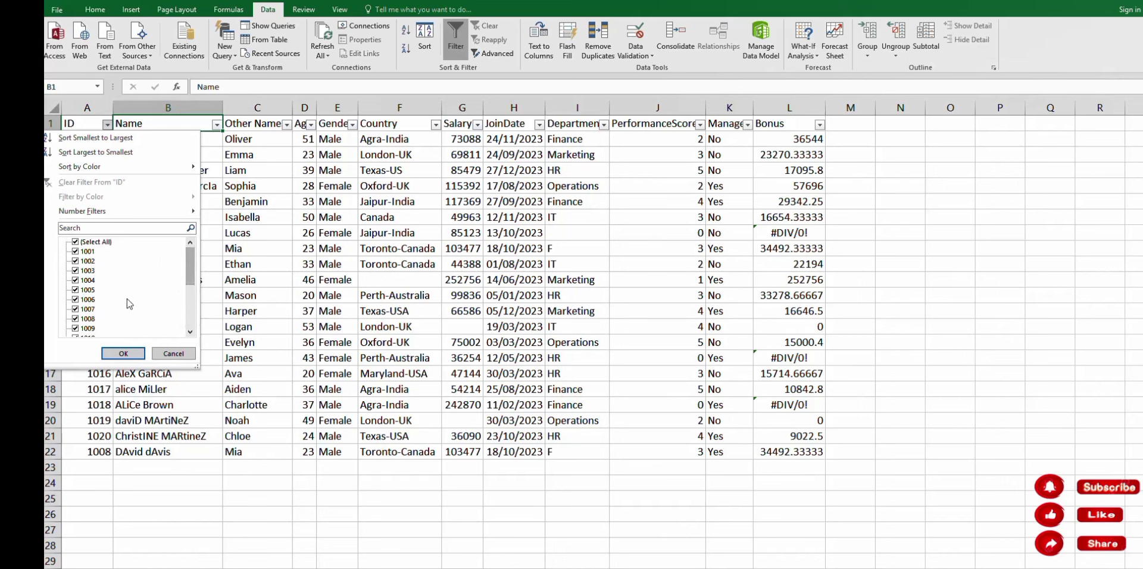
pyautogui.moveTo(189, 263); pyautogui.dragTo(189, 321)
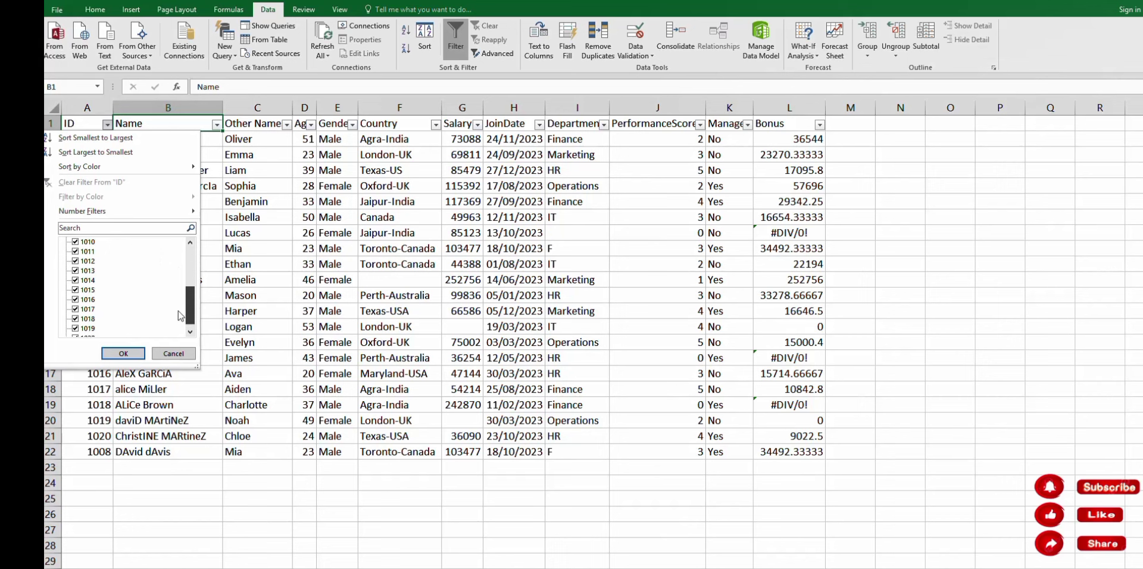
pyautogui.click(178, 355)
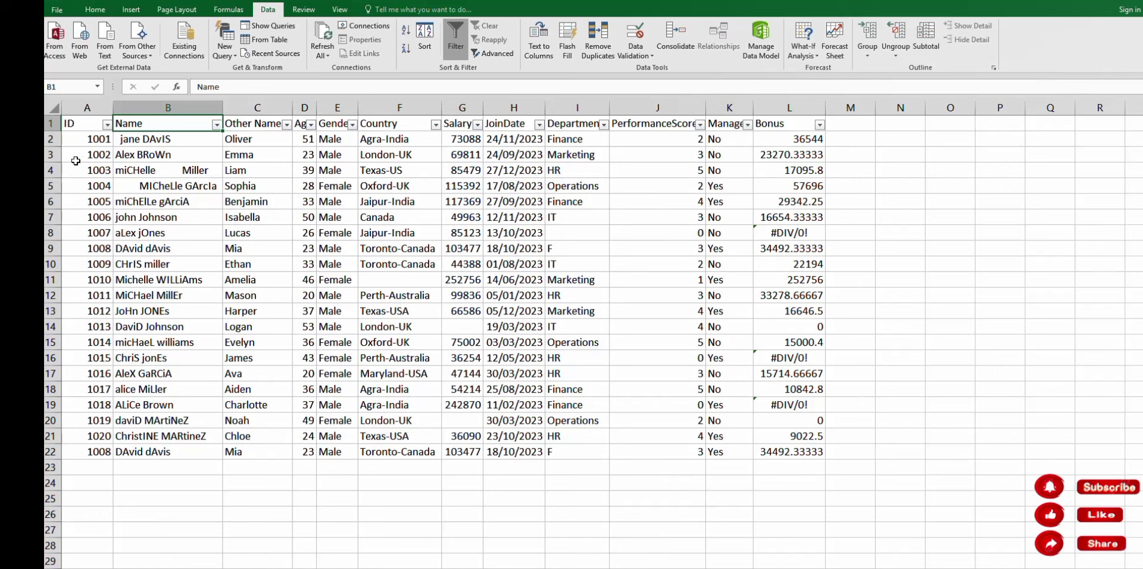
# - Format the entire ID column as Text
pyautogui.click(94, 10)
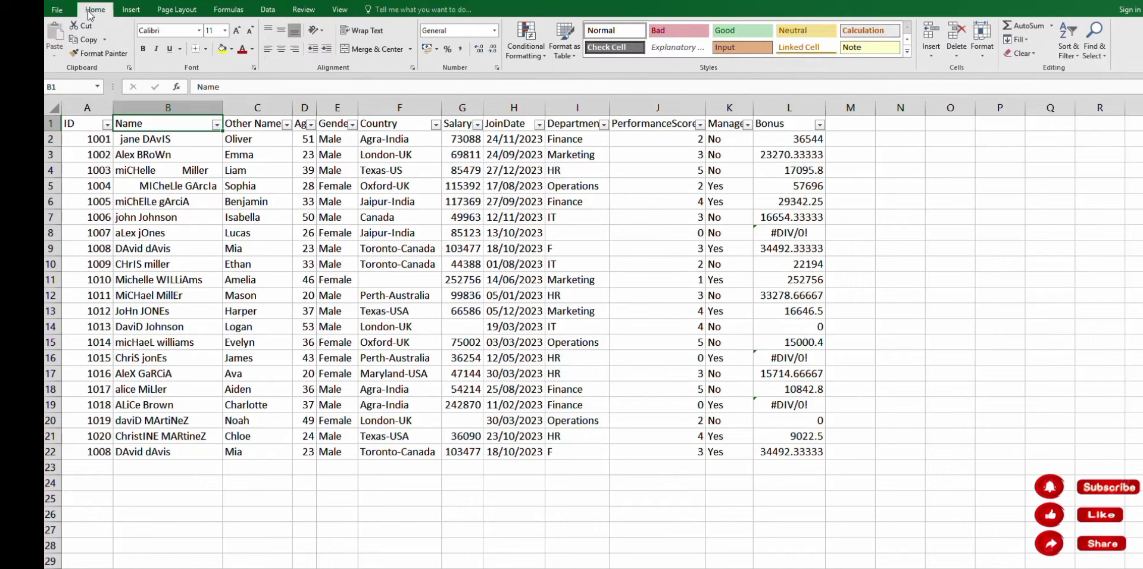
pyautogui.click(88, 108)
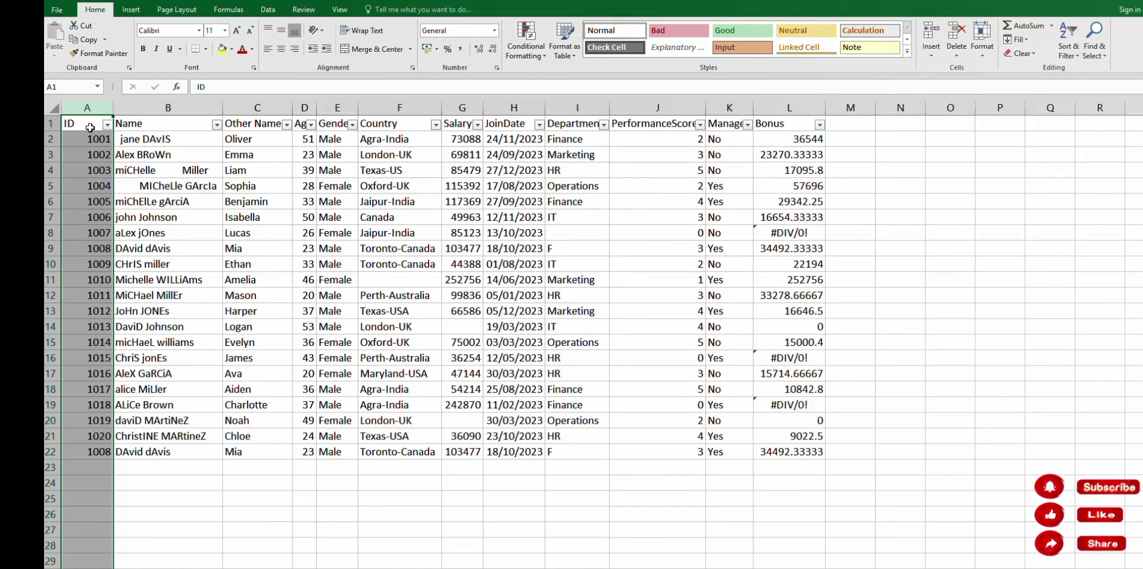
pyautogui.click(94, 108)
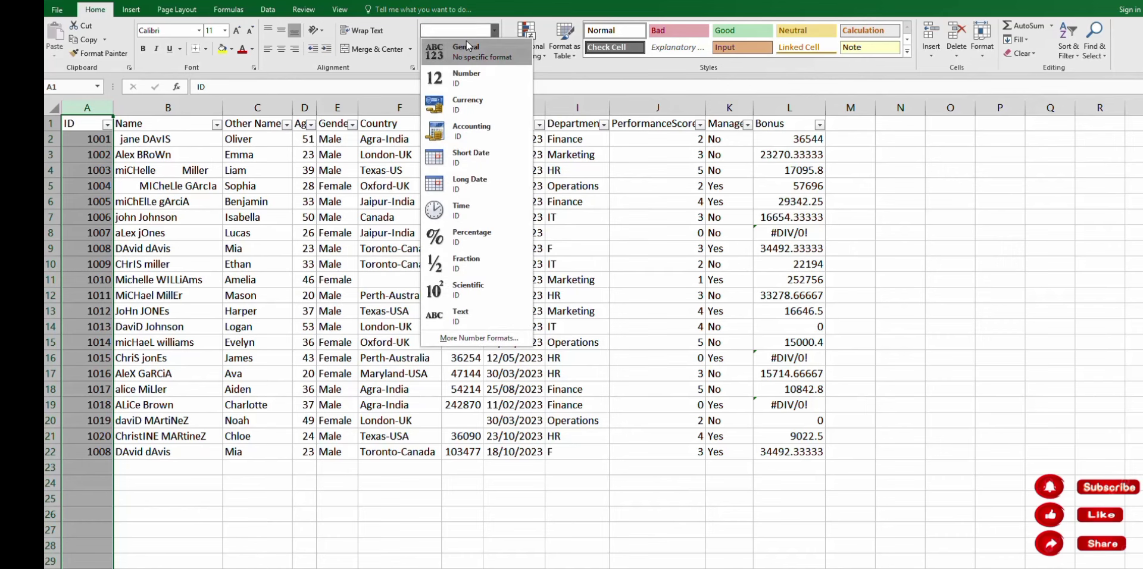
pyautogui.click(470, 318)
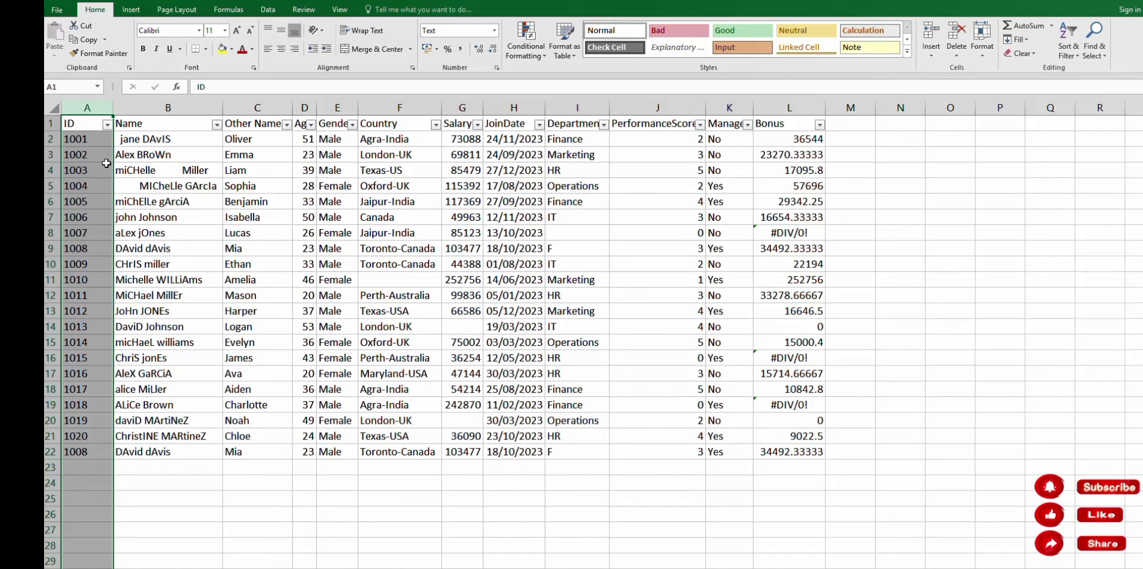
pyautogui.click(182, 485)
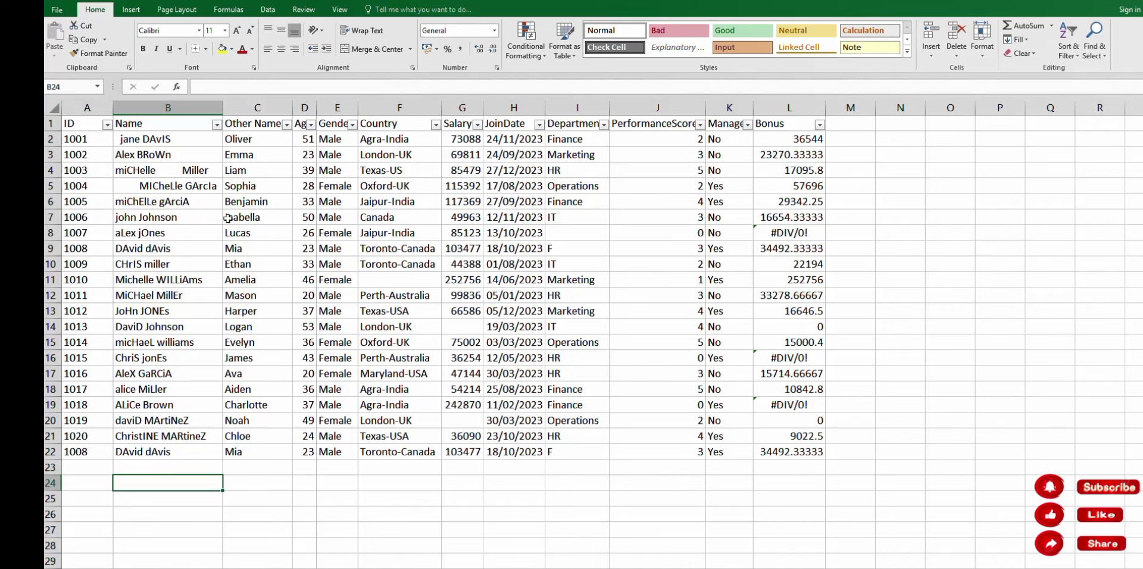
# - Remove duplicate rows from the whole data table, comparing all columns from ID to Bonus and treating the first row as headers
pyautogui.click(181, 220)
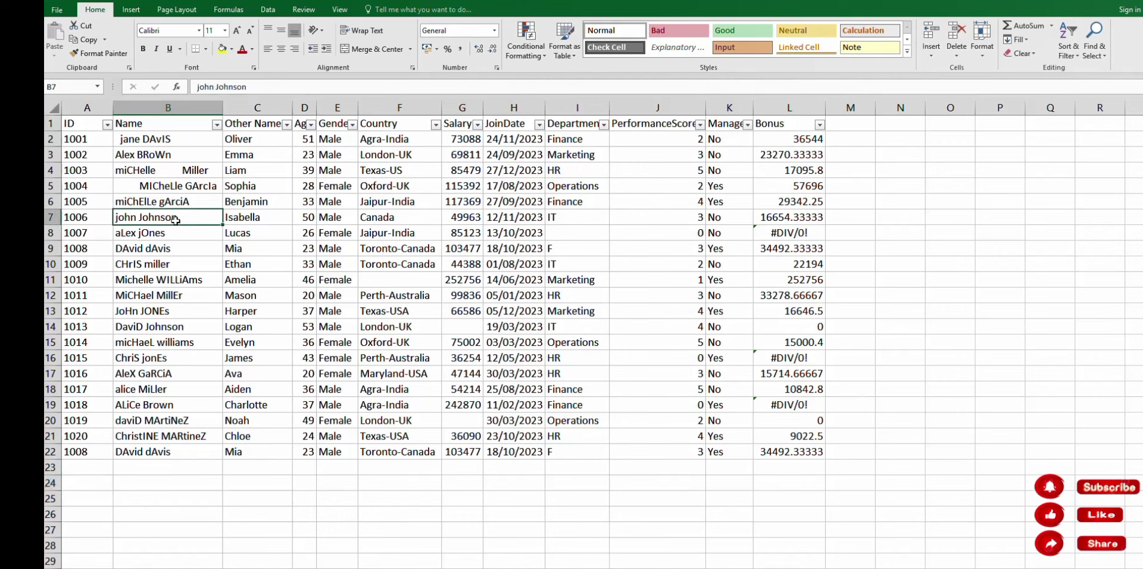
pyautogui.hotkey('ctrl', 'a')
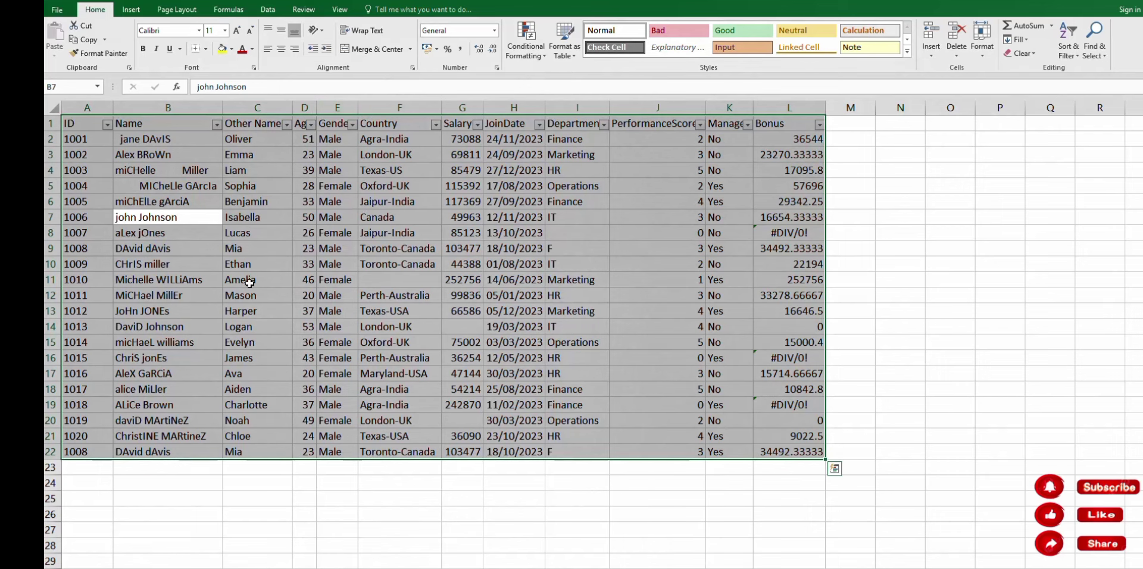
pyautogui.click(268, 11)
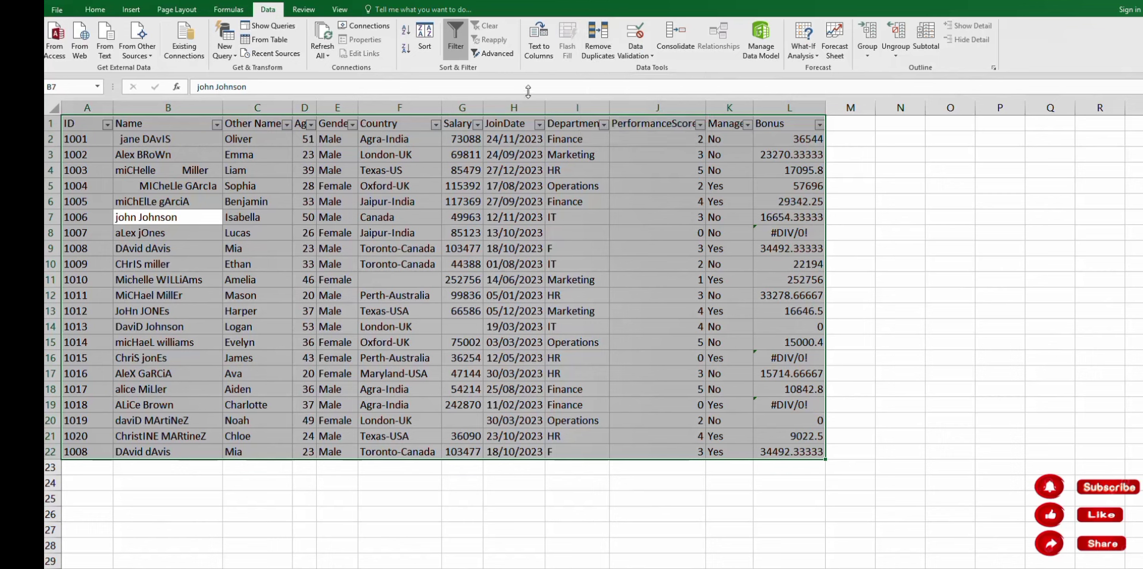
pyautogui.click(595, 43)
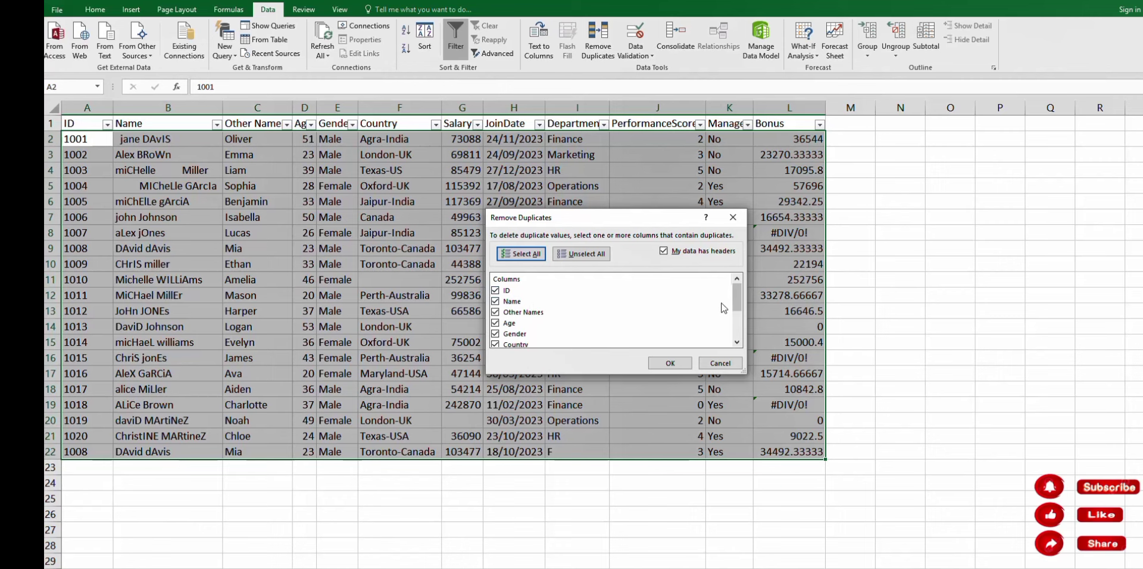
pyautogui.moveTo(738, 302); pyautogui.dragTo(738, 328)
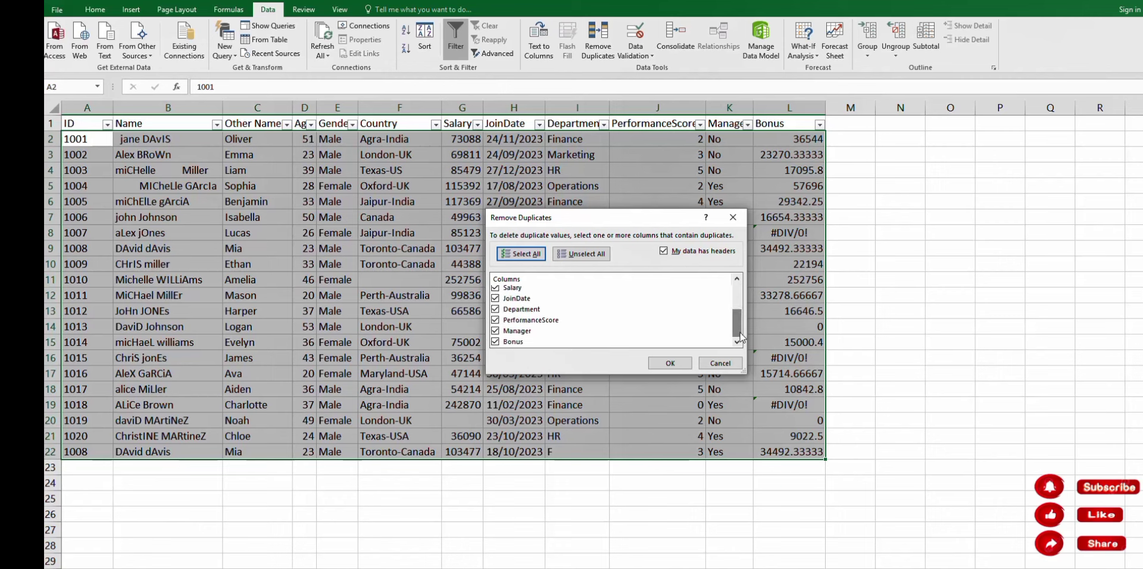
pyautogui.click(683, 368)
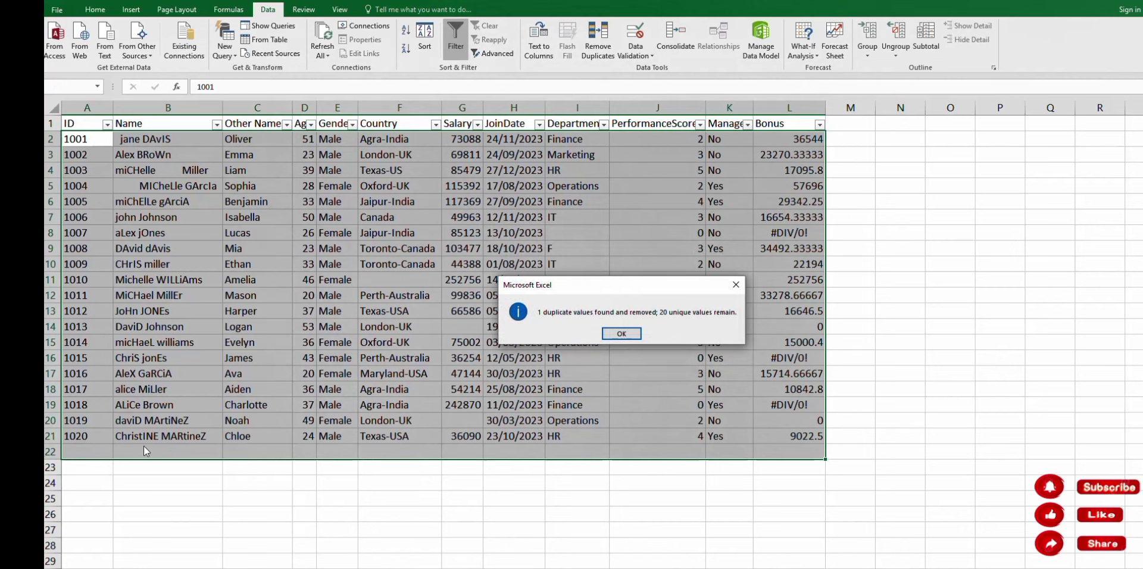
pyautogui.click(639, 338)
pyautogui.click(253, 496)
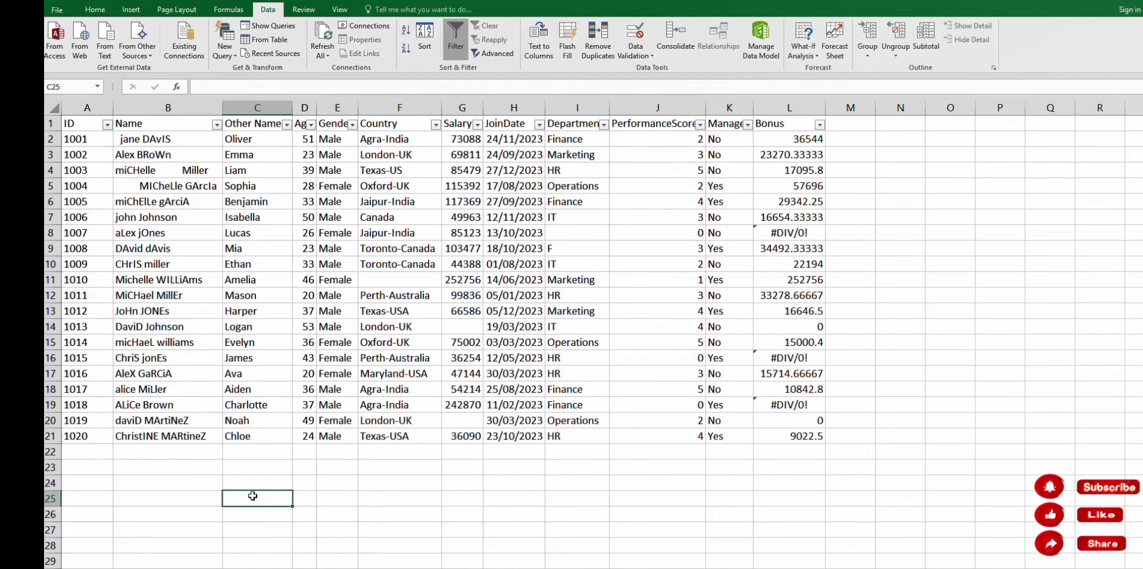
# - Examine the entries in the Name column for unwanted spaces and inconsistent capitalization
pyautogui.click(177, 107)
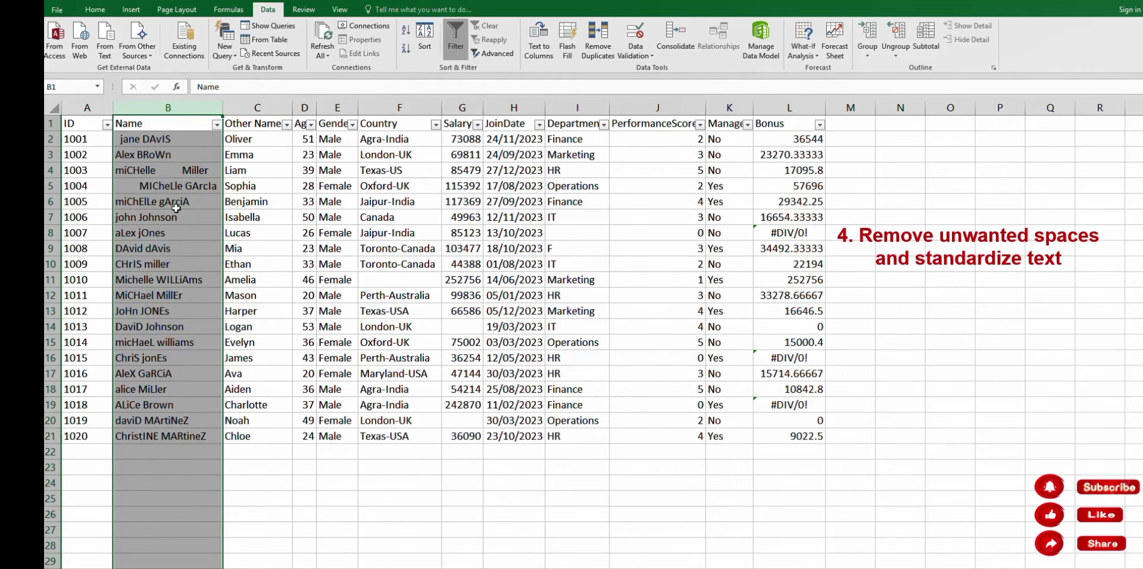
pyautogui.click(167, 141)
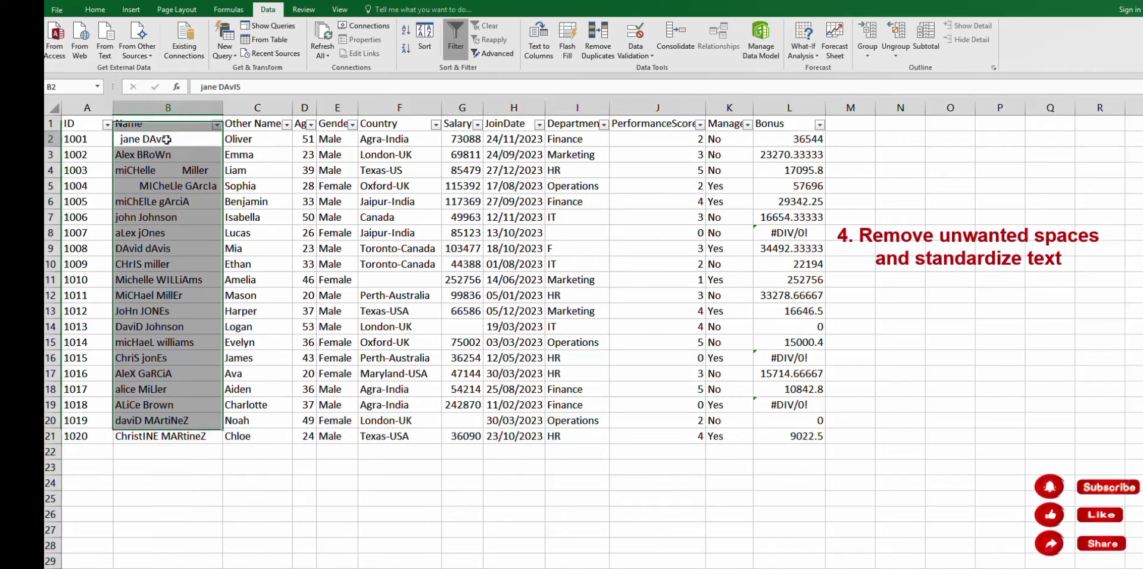
pyautogui.click(173, 200)
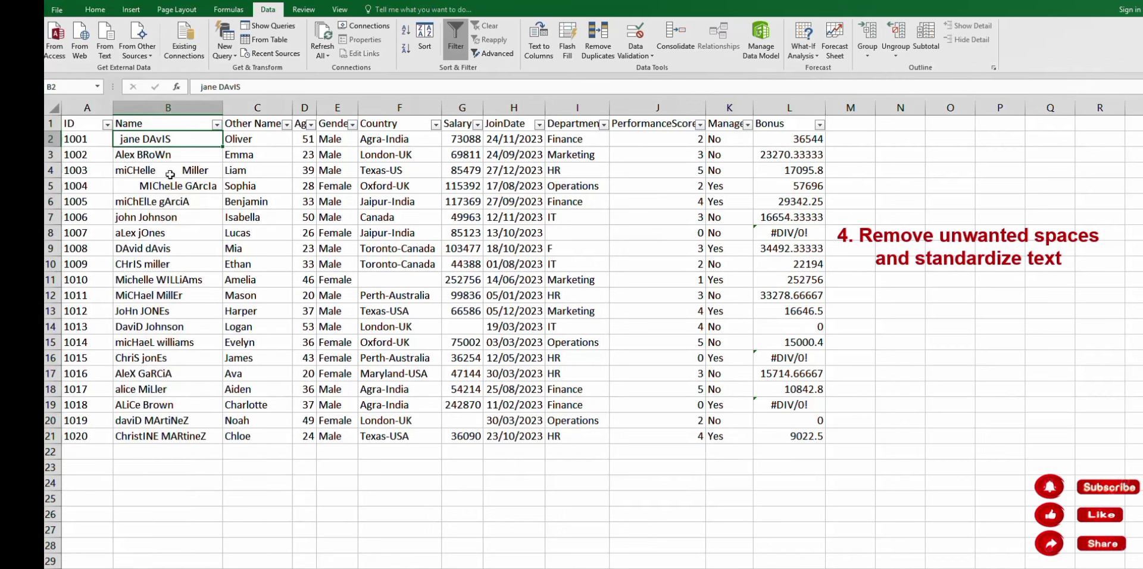
# - Insert a blank sheet column between the Name and Other Names columns
pyautogui.click(173, 199)
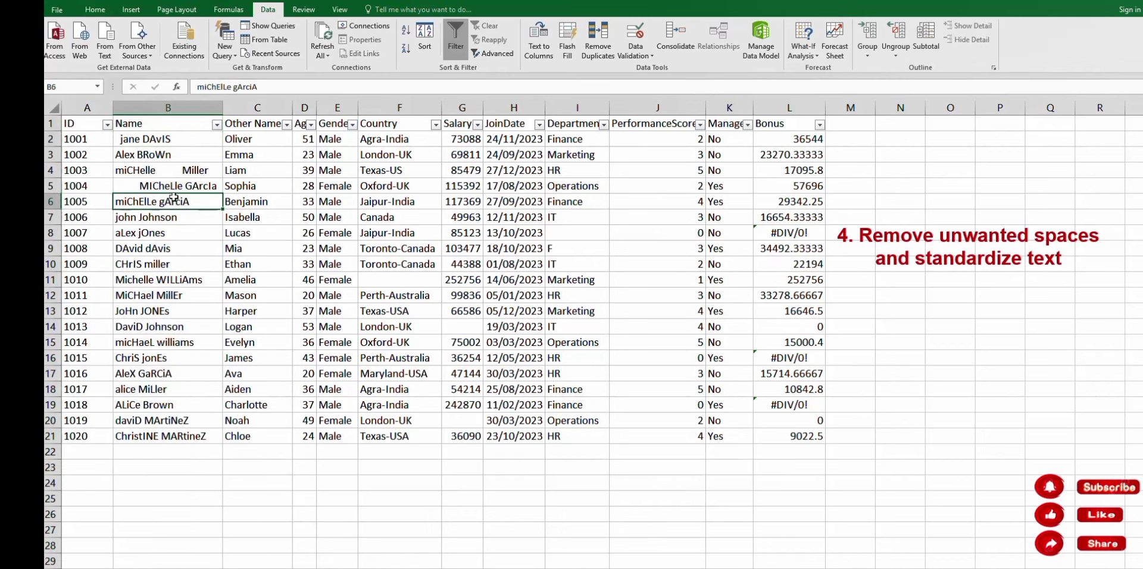
pyautogui.click(172, 139)
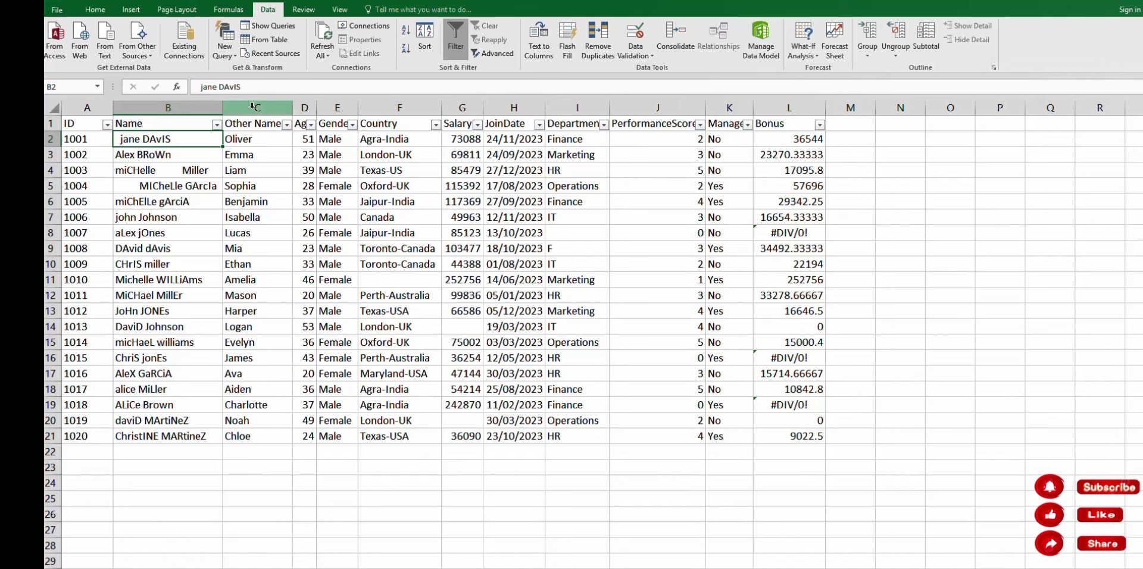
pyautogui.click(253, 106)
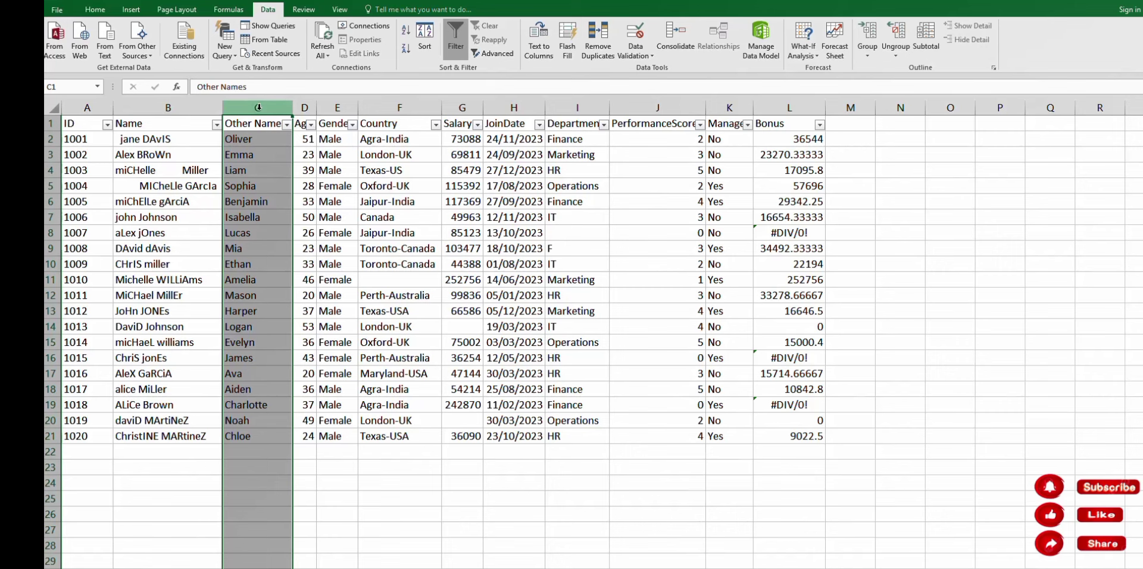
pyautogui.click(95, 10)
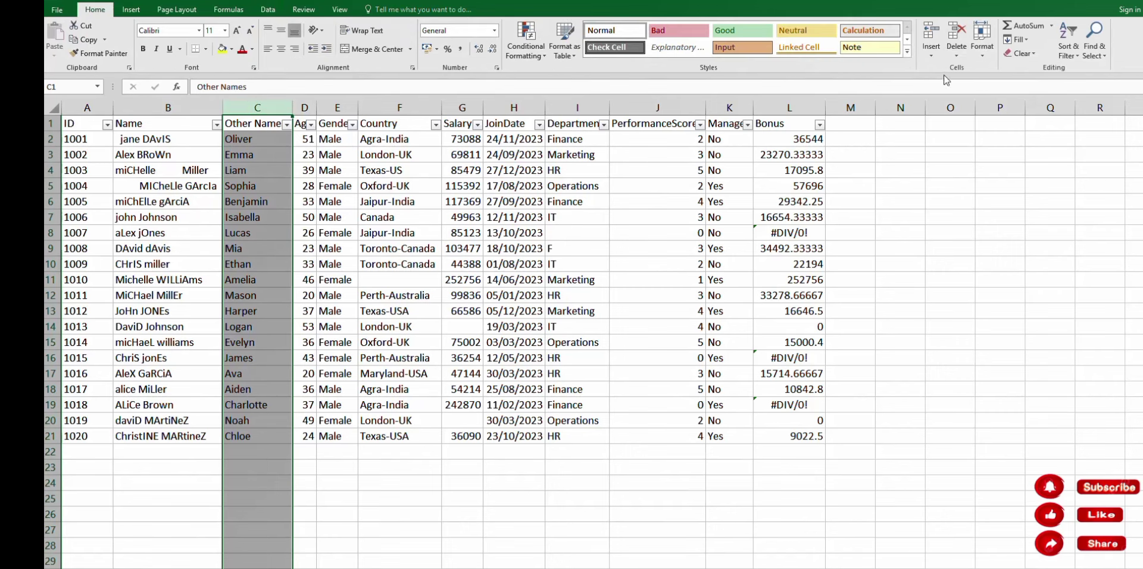
pyautogui.click(926, 55)
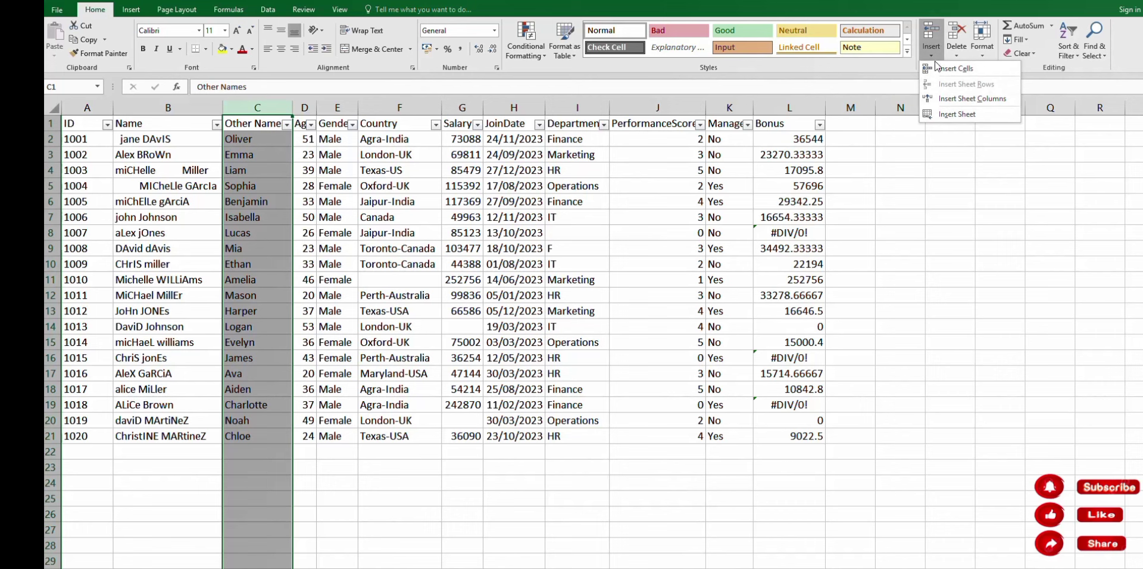
pyautogui.click(971, 101)
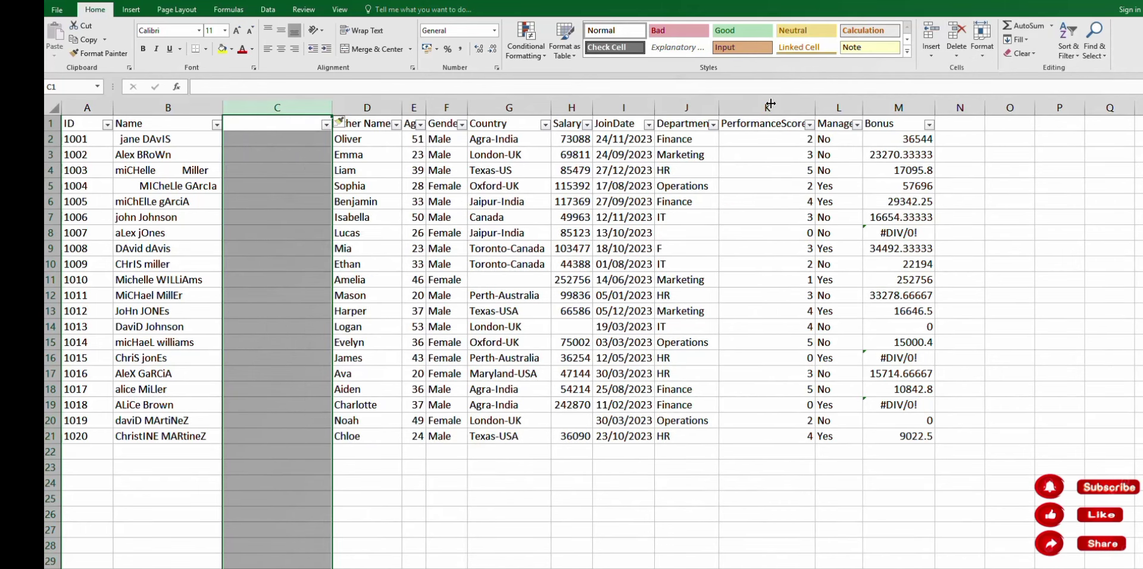
# - Try the formula =TRIM(B2) in cell C2 to strip extra spaces from the first name entry
pyautogui.click(269, 141)
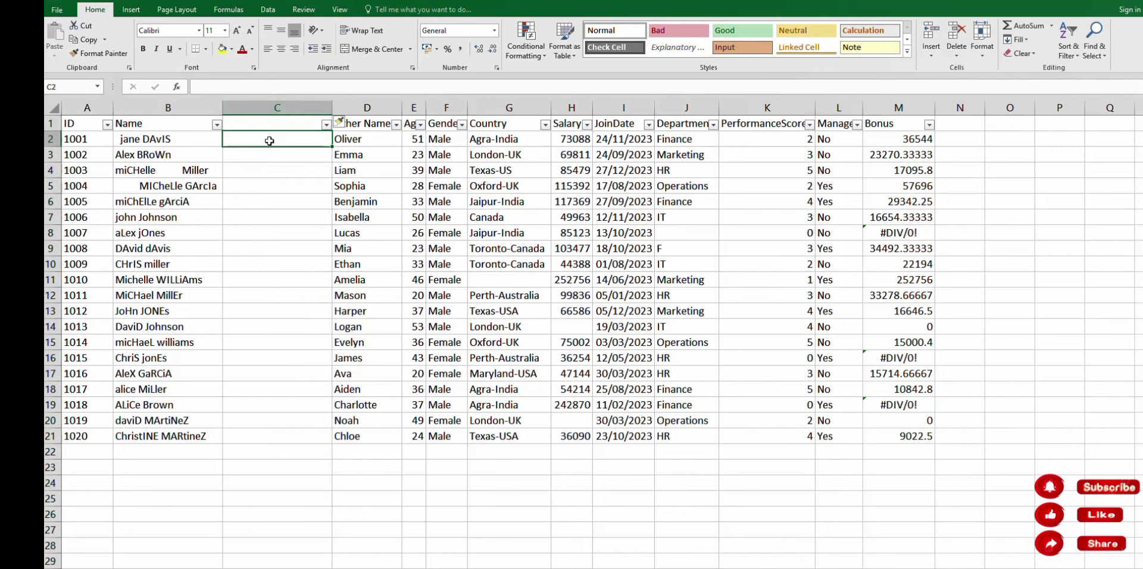
pyautogui.click(136, 138)
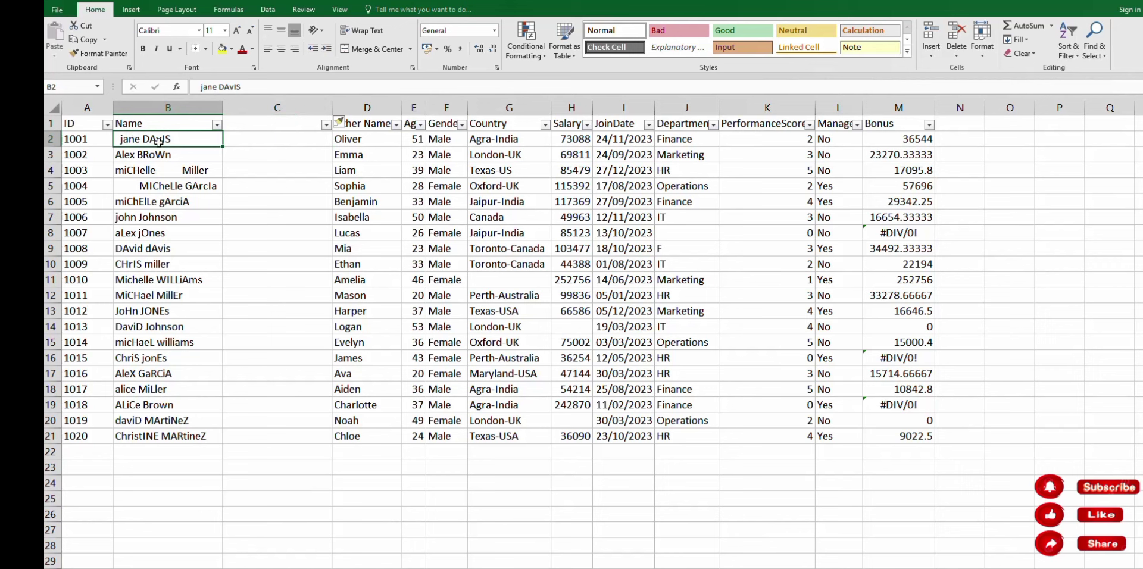
pyautogui.click(247, 144)
pyautogui.click(147, 138)
pyautogui.click(240, 139)
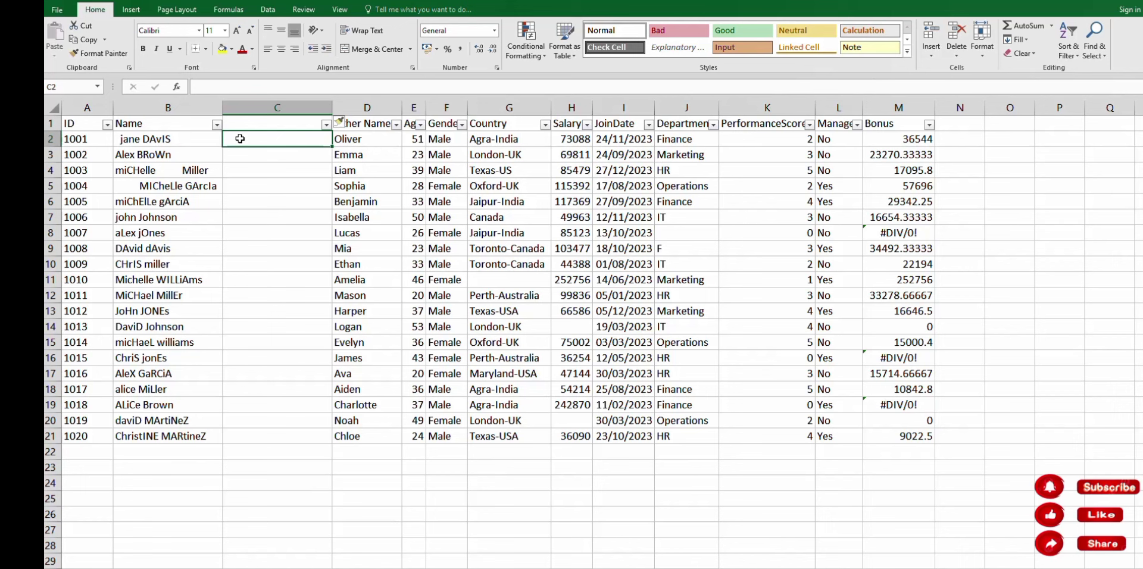
pyautogui.write('=')
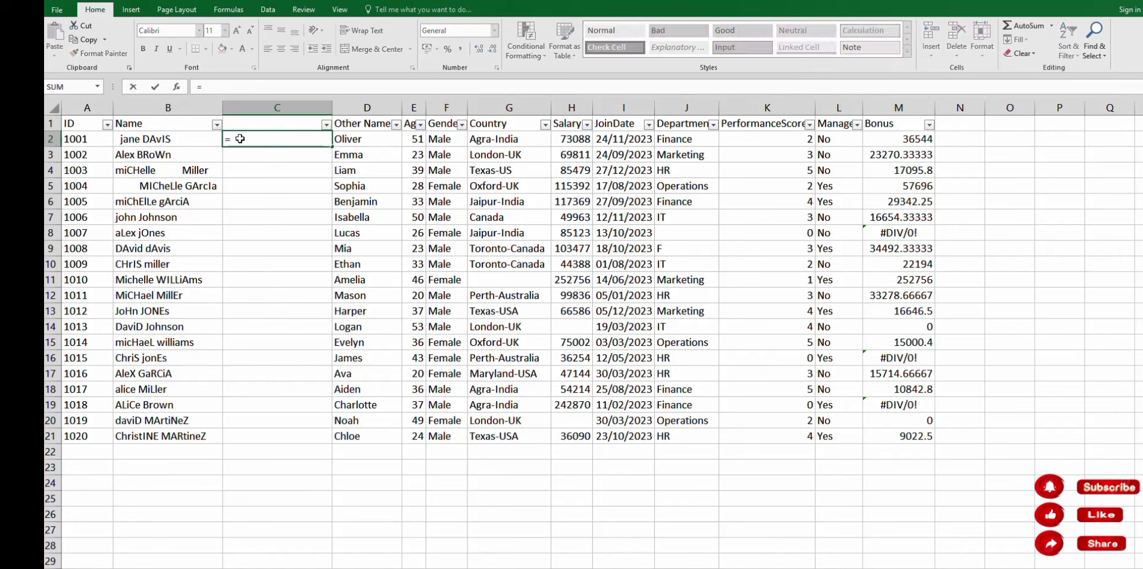
pyautogui.write('trim')
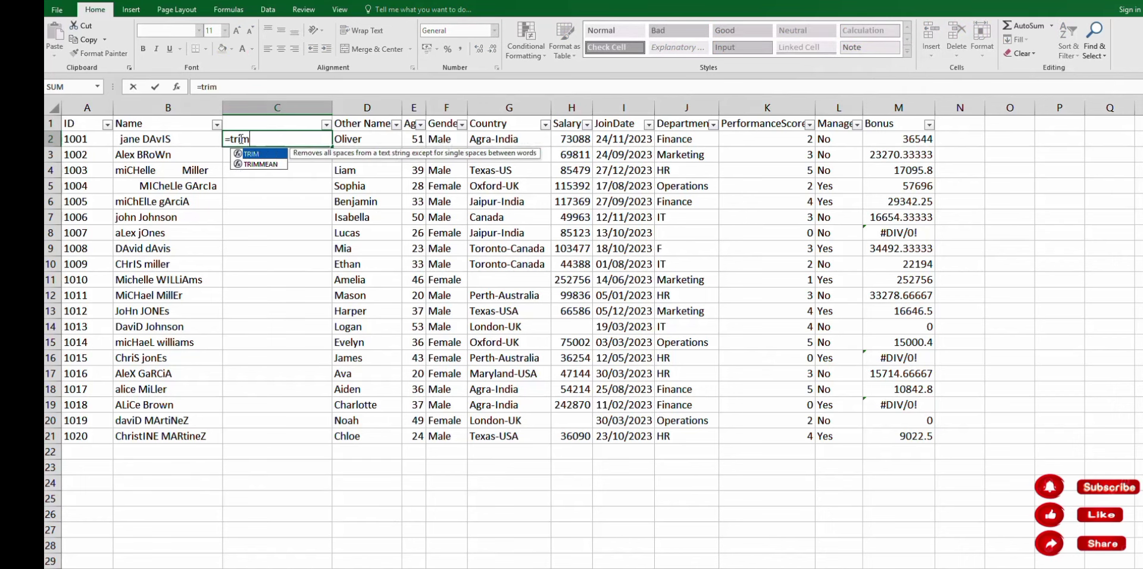
pyautogui.press('Tab')
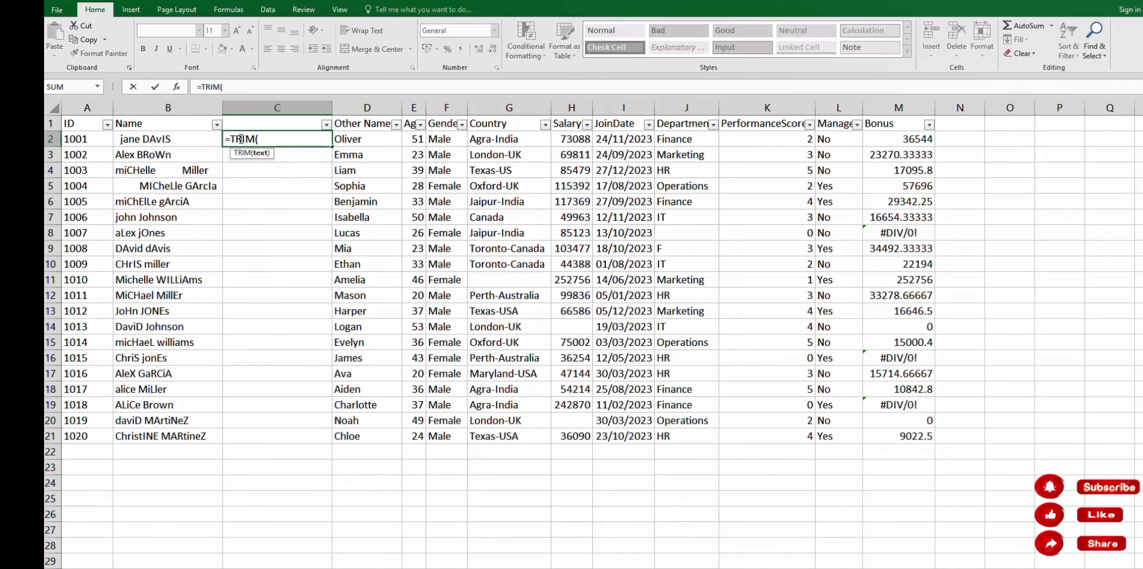
pyautogui.click(172, 138)
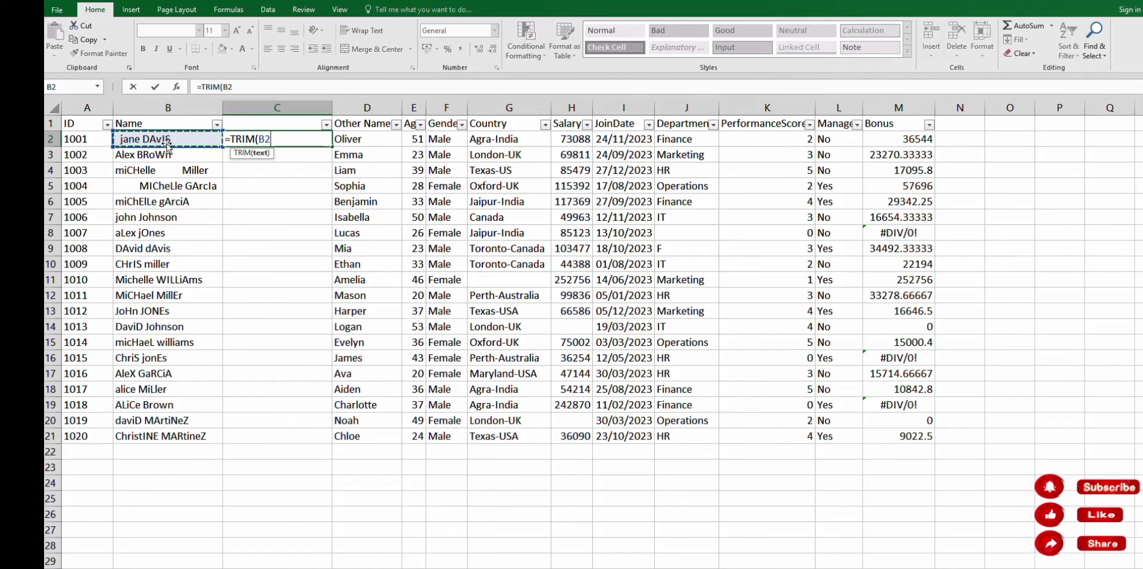
pyautogui.press('Return')
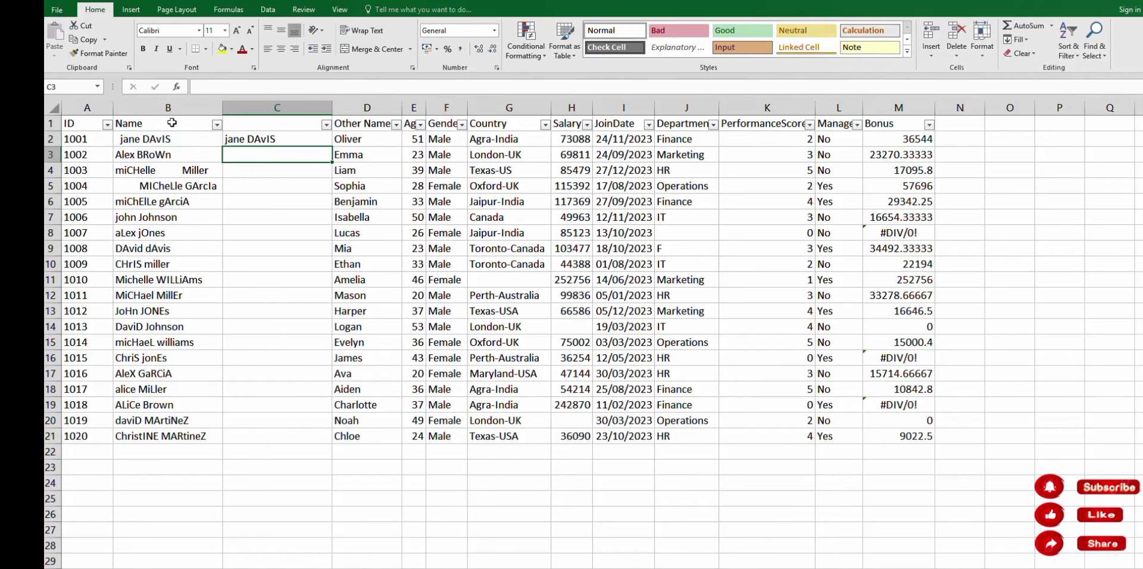
# - Clear C2 and try the formula =PROPER(B2) there to standardize the capitalization of the first name entry
pyautogui.click(257, 138)
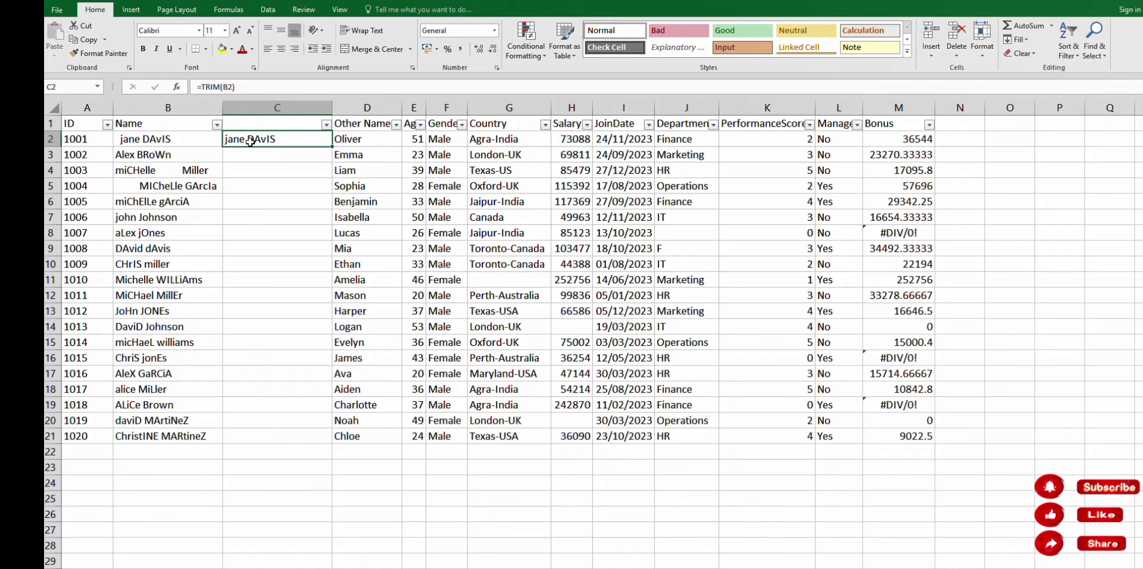
pyautogui.press('Delete')
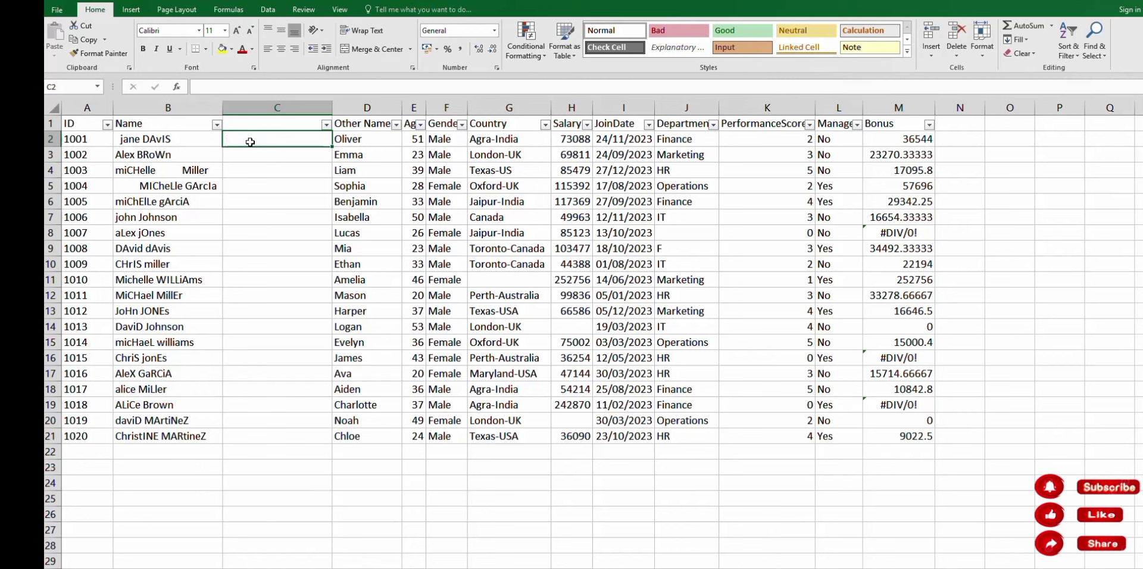
pyautogui.write('=')
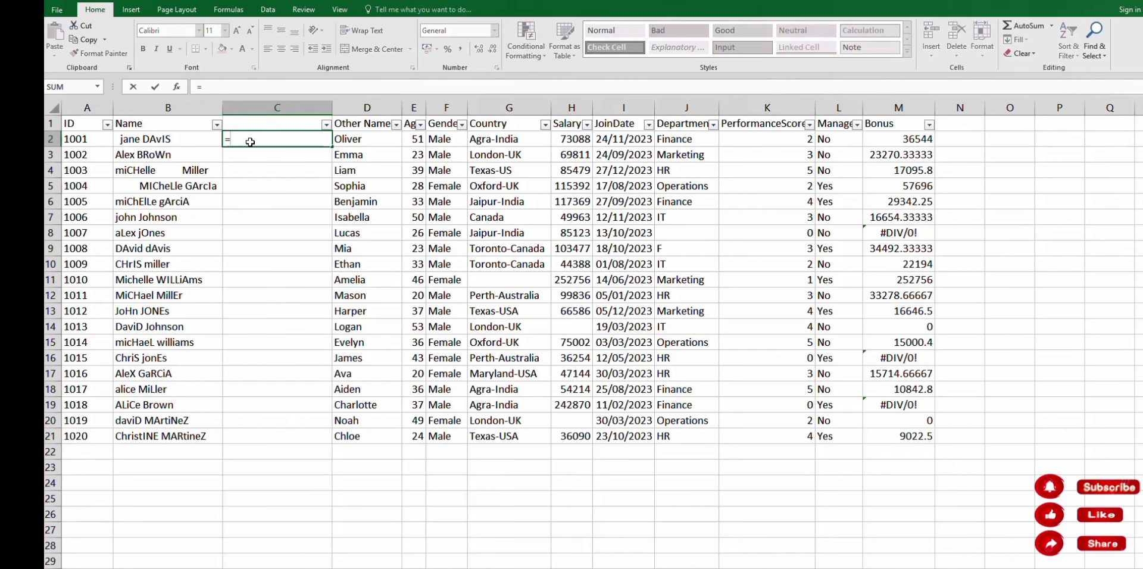
pyautogui.write('pro')
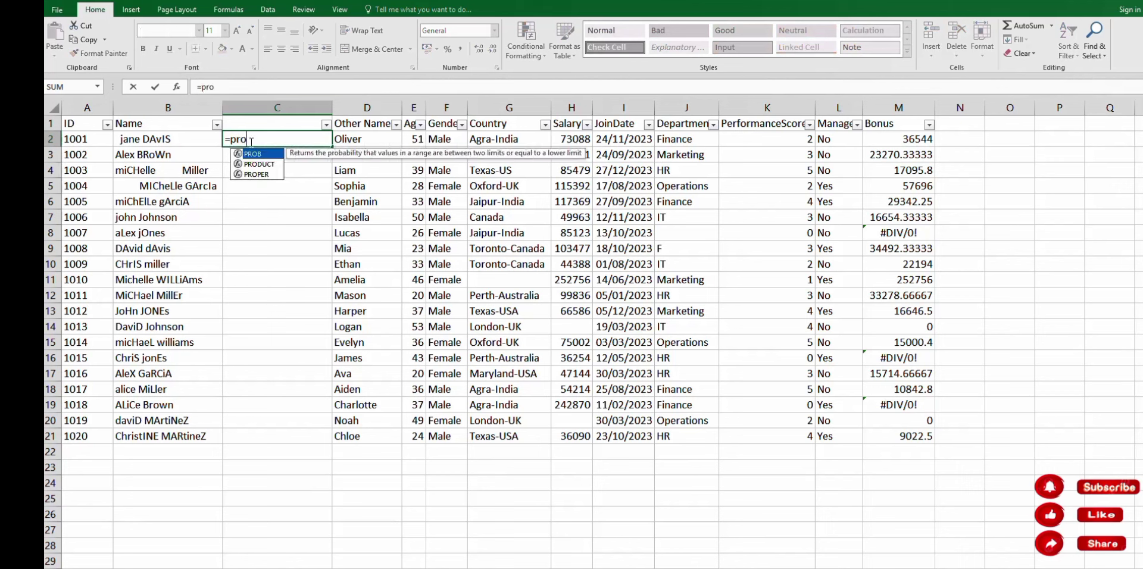
pyautogui.press('Down')
pyautogui.press('Down')
pyautogui.press('Tab')
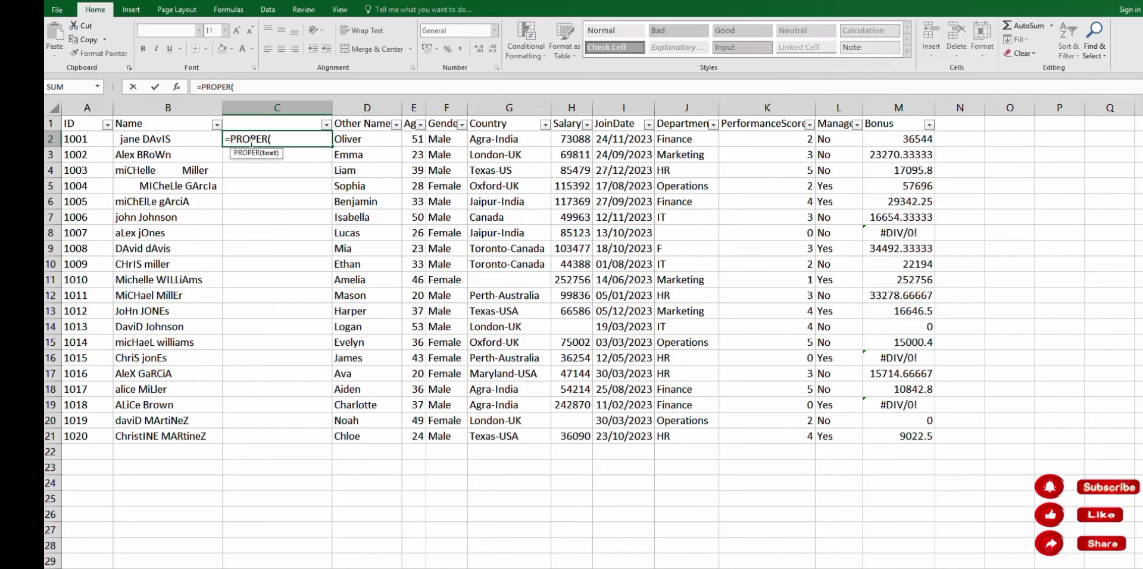
pyautogui.click(169, 139)
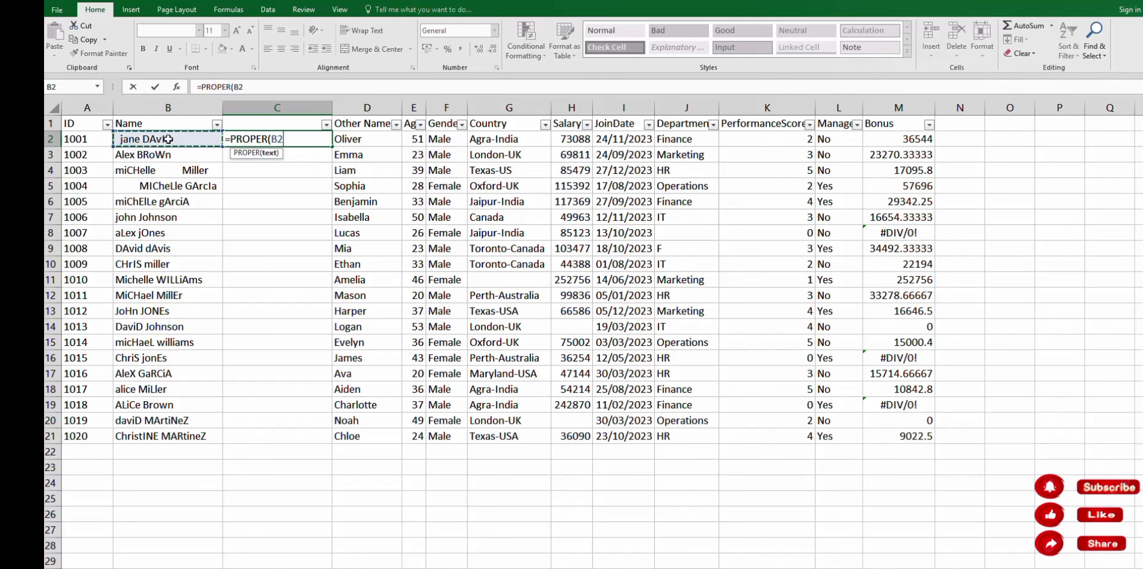
pyautogui.press('Return')
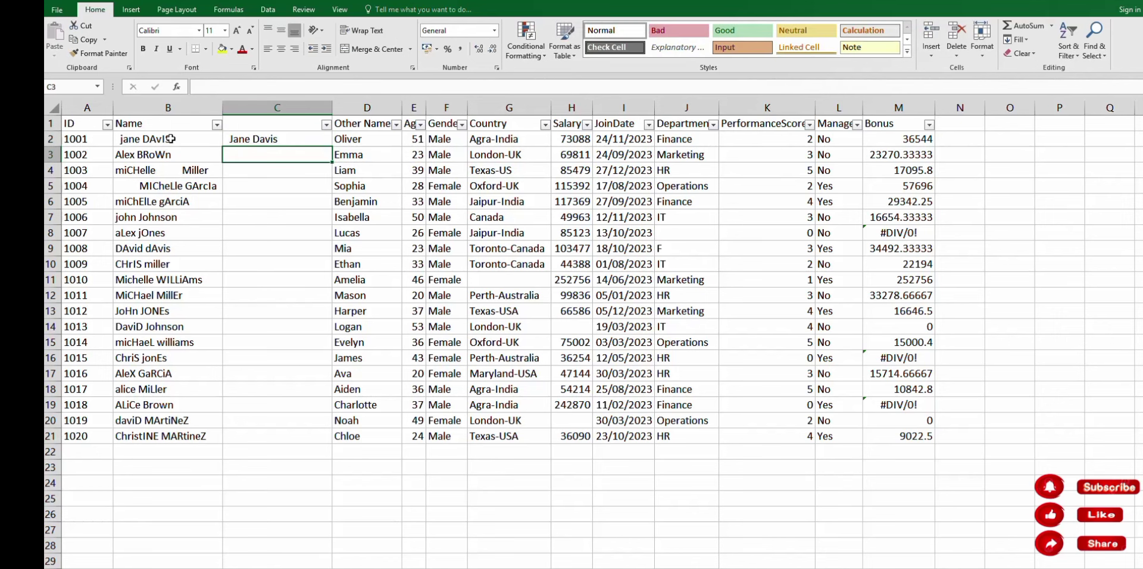
# - Replace the formula in C2 with =PROPER(TRIM(B2)) and fill it down through C21
pyautogui.click(253, 140)
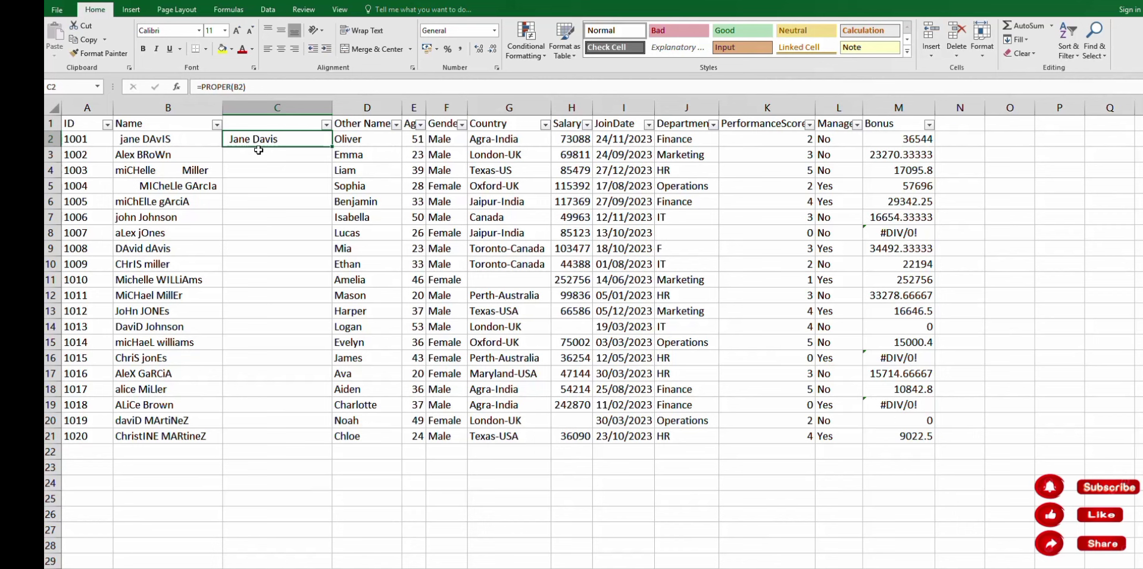
pyautogui.press('Delete')
pyautogui.write('=')
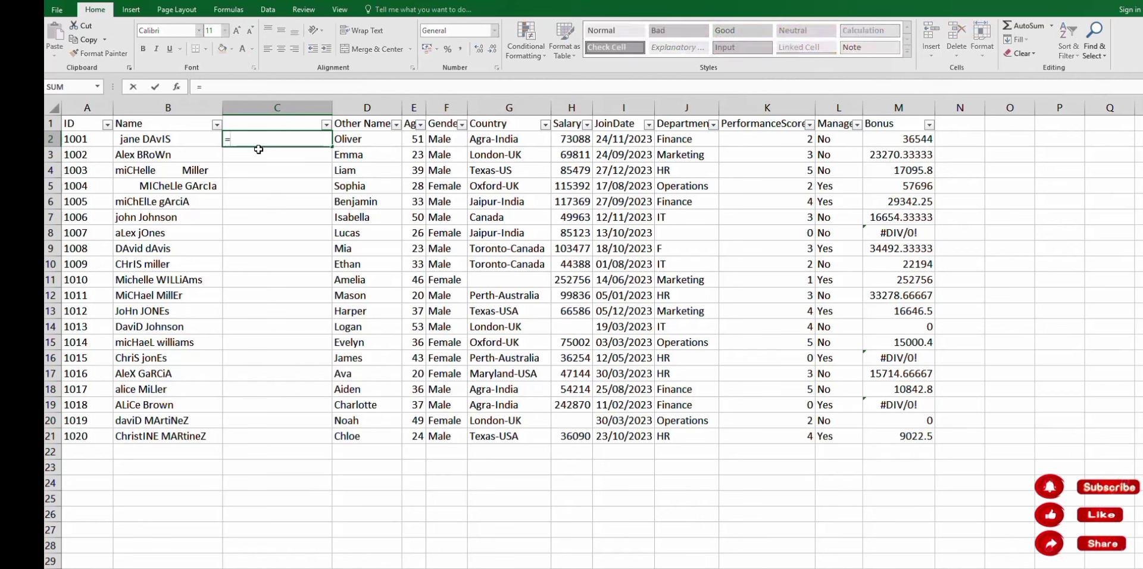
pyautogui.write('pr')
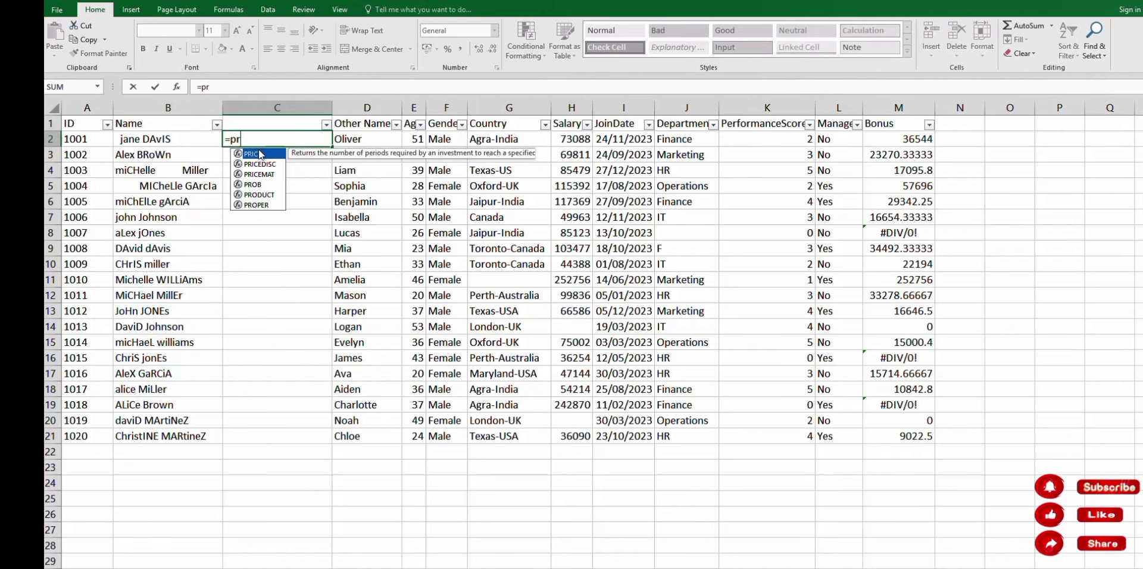
pyautogui.press('Down')
pyautogui.press('Down')
pyautogui.press('Down')
pyautogui.press('Down')
pyautogui.press('Down')
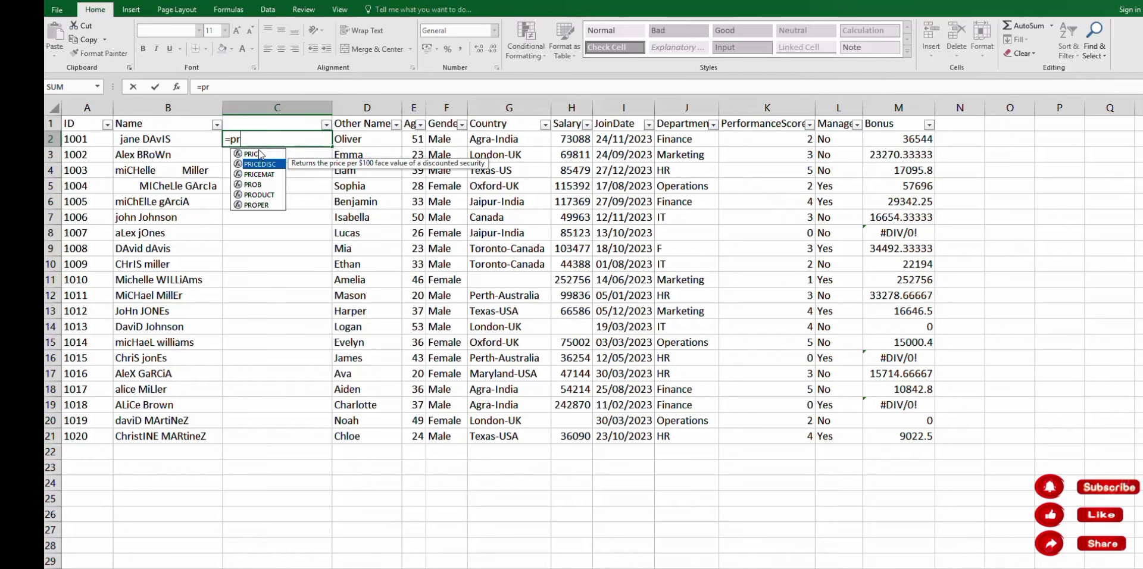
pyautogui.press('Tab')
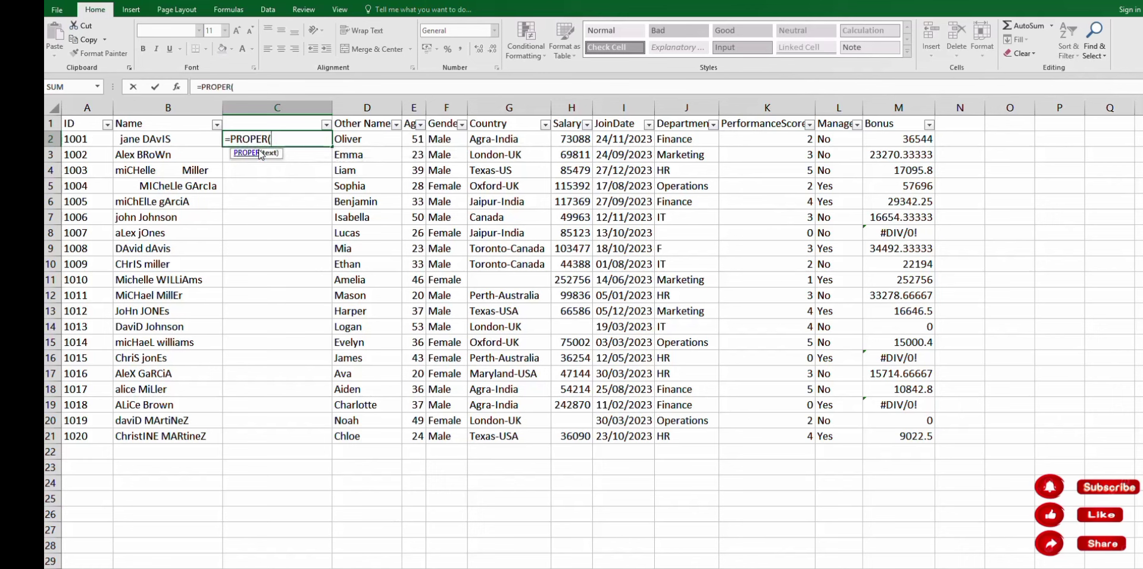
pyautogui.write('tr')
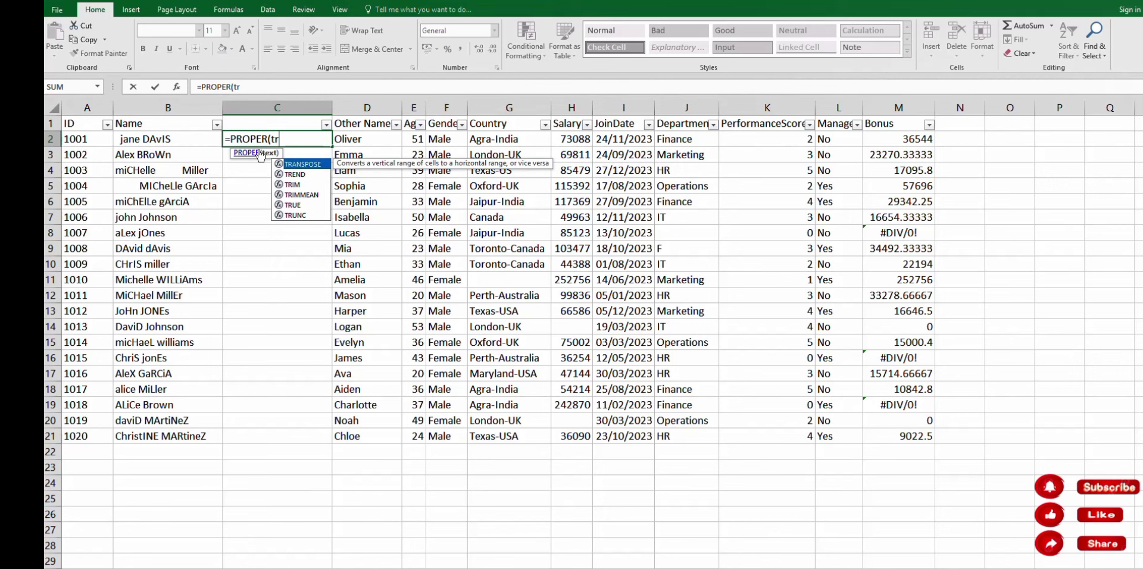
pyautogui.write('im')
pyautogui.press('Tab')
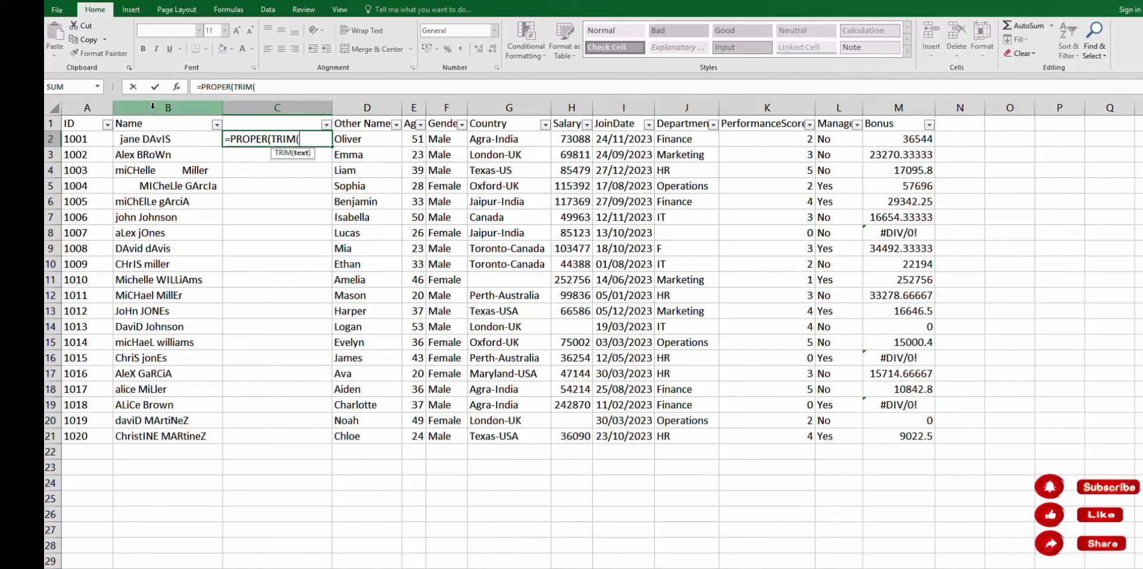
pyautogui.click(155, 140)
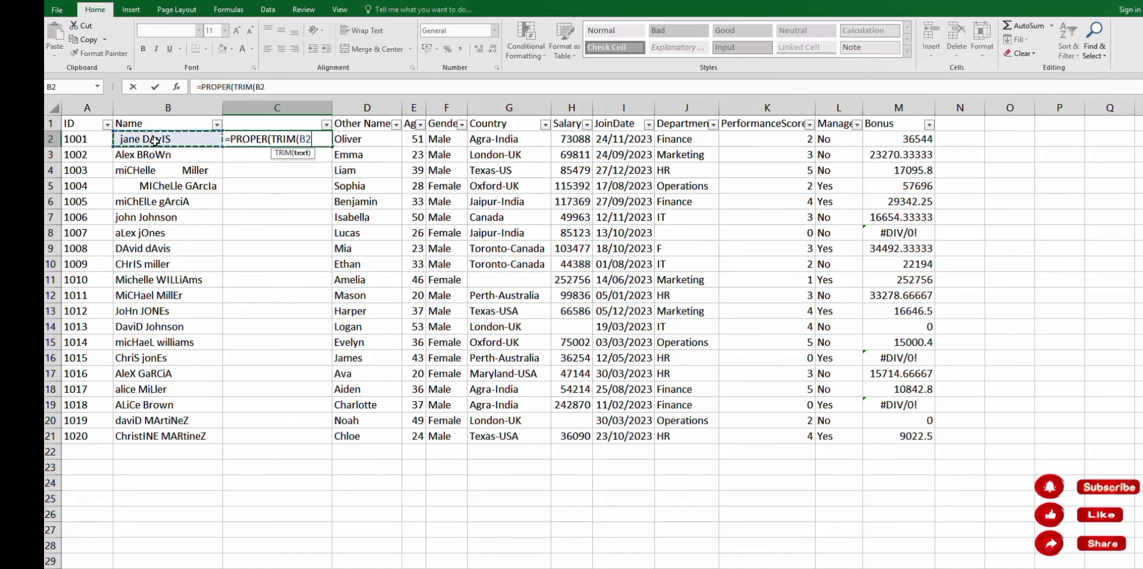
pyautogui.press('Return')
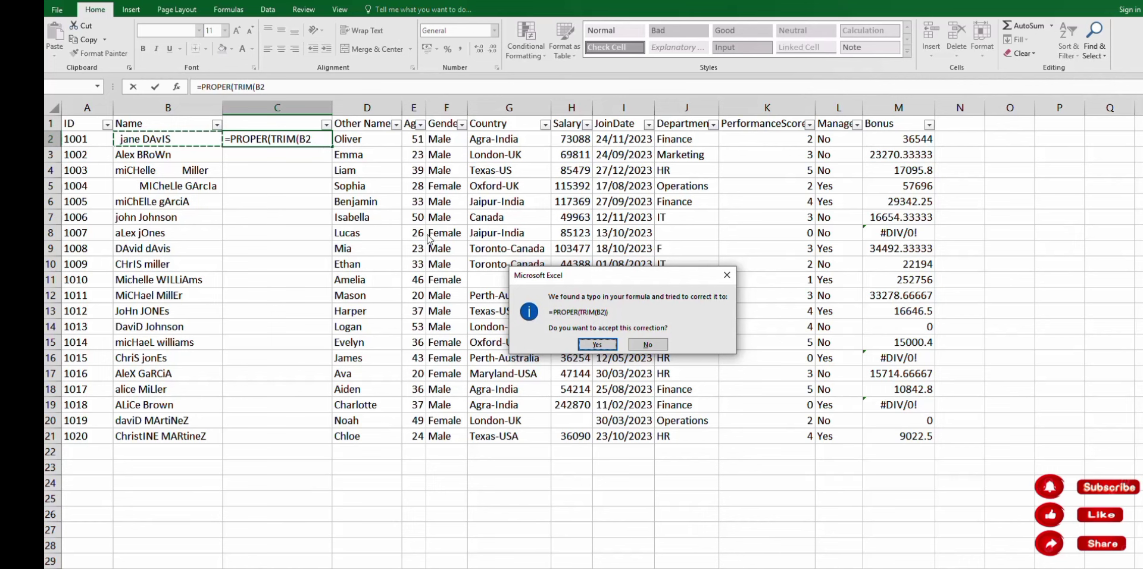
pyautogui.click(597, 345)
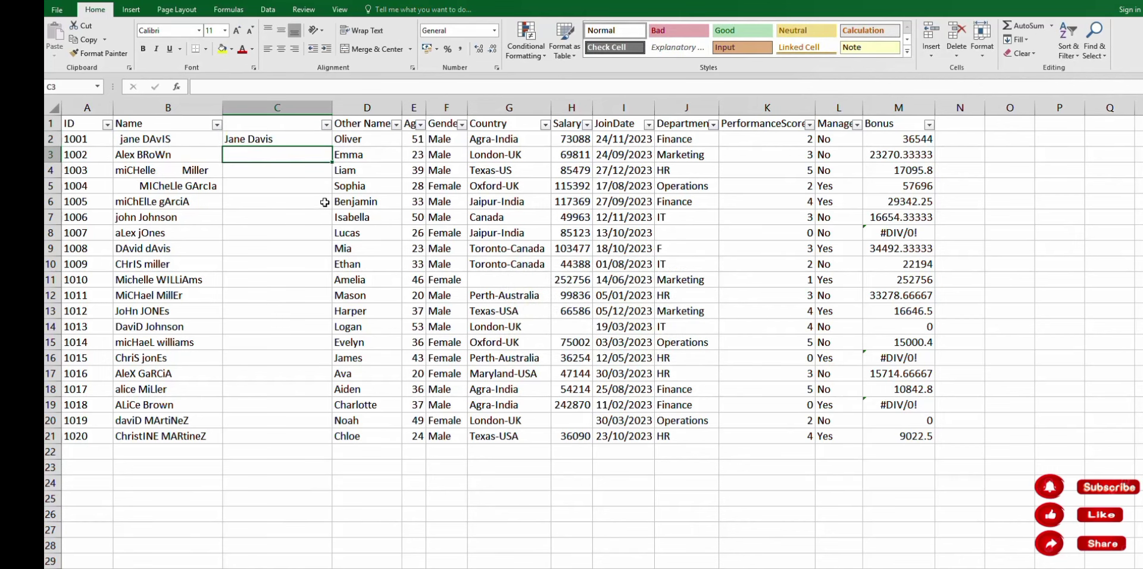
pyautogui.click(260, 138)
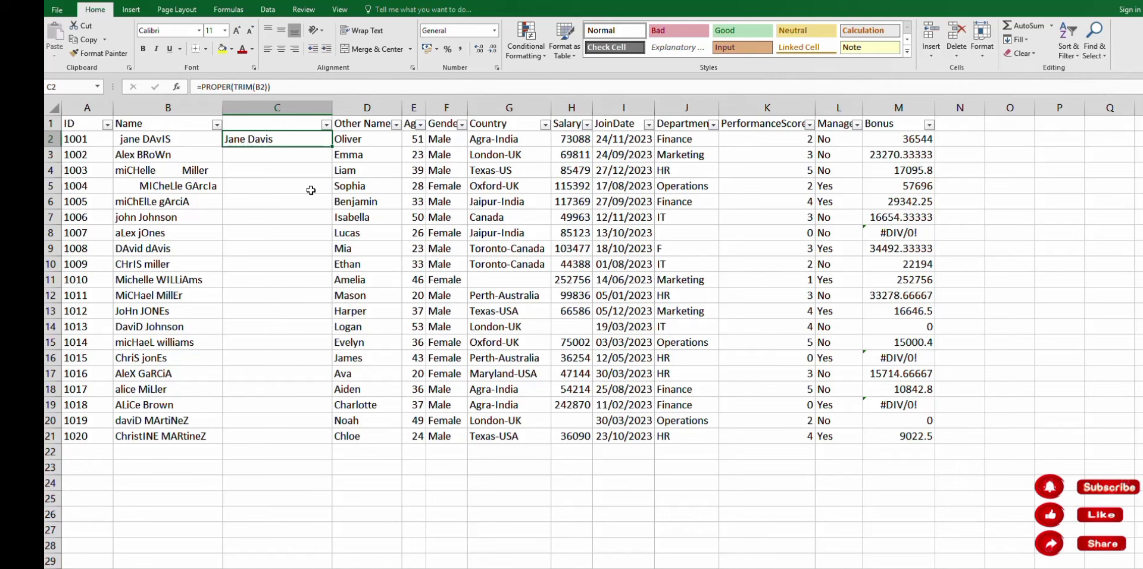
pyautogui.moveTo(331, 148); pyautogui.dragTo(317, 441)
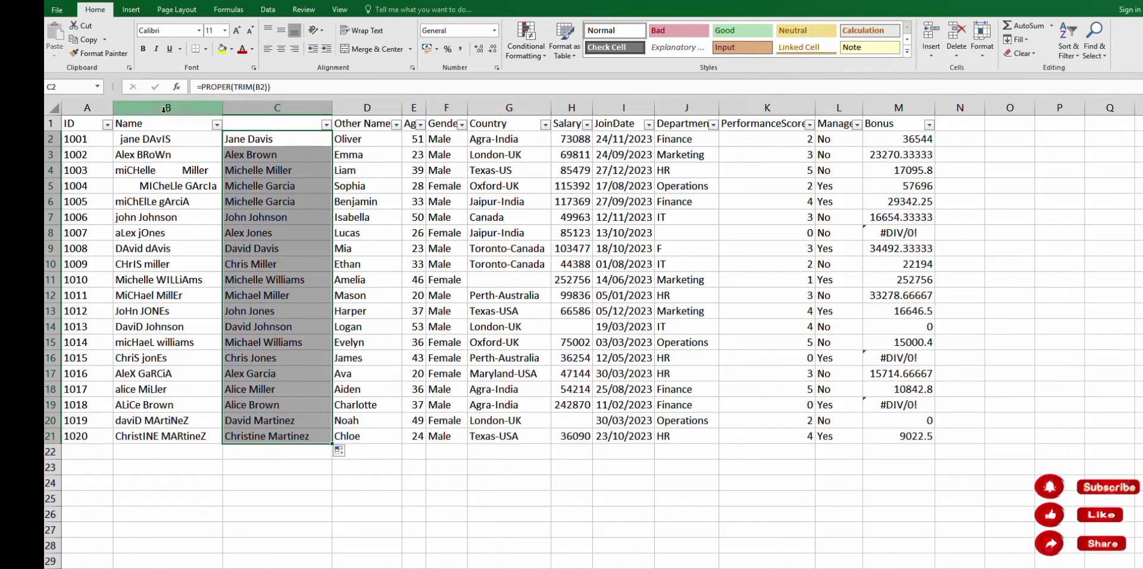
# - Delete the original Name column B from the sheet
pyautogui.click(164, 109)
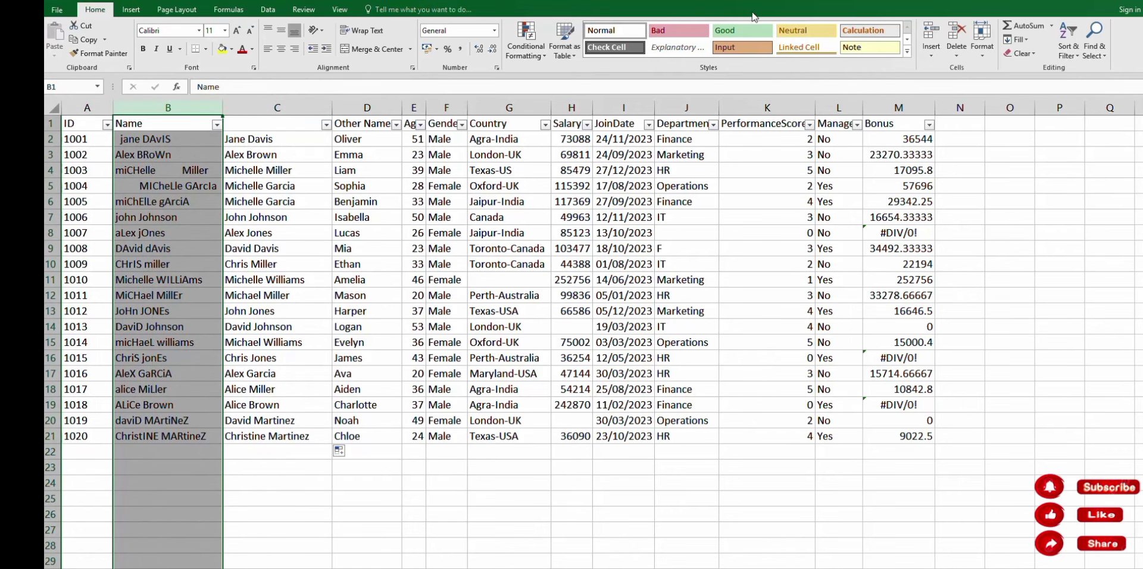
pyautogui.click(955, 35)
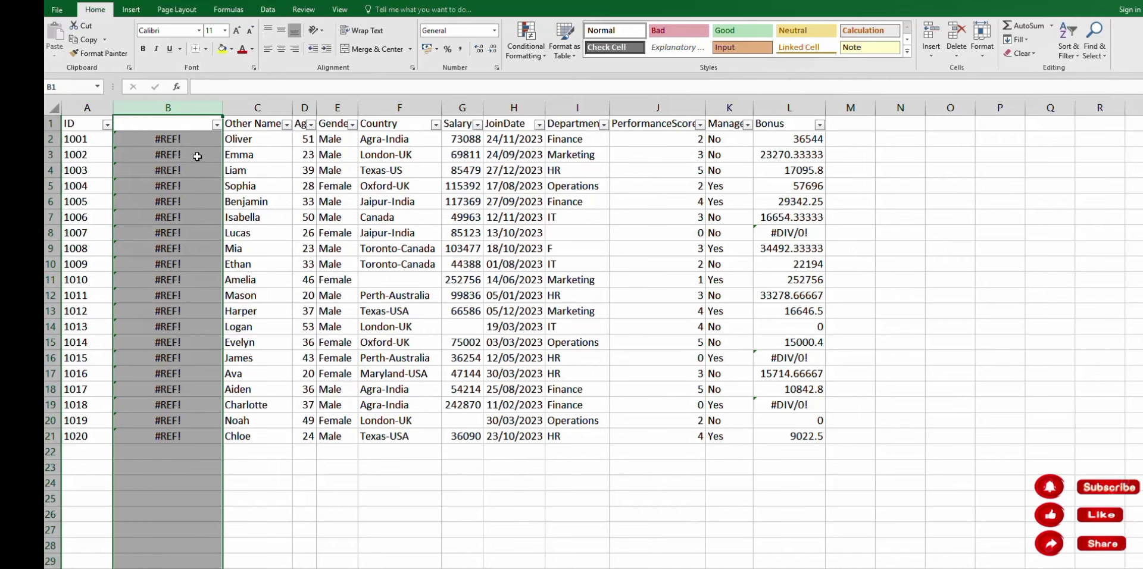
# - Undo the deletion of the original Name column and copy the whole cleaned names column C
pyautogui.click(197, 156)
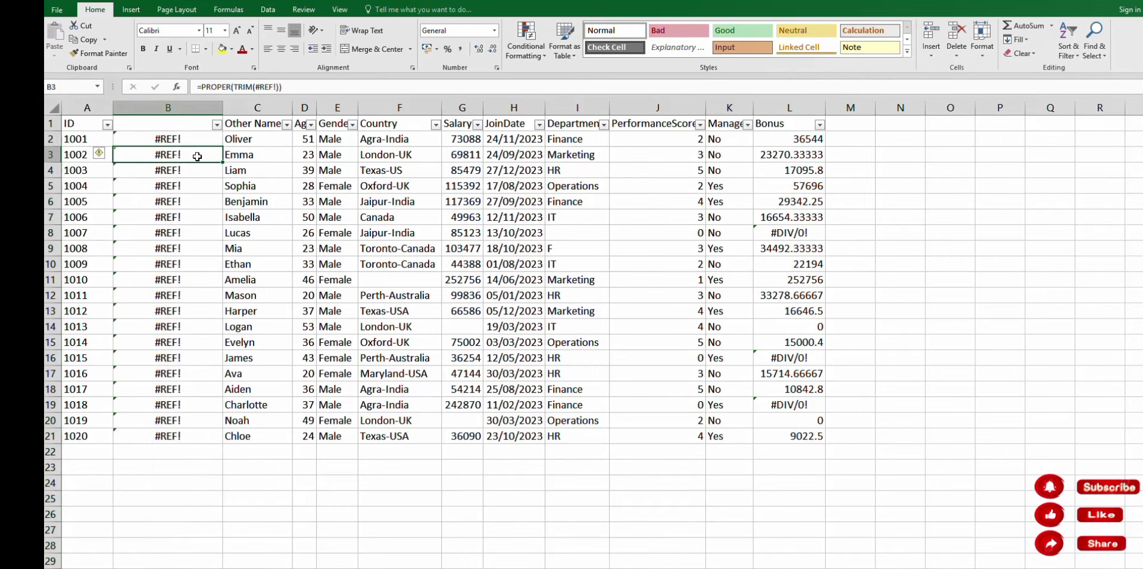
pyautogui.hotkey('ctrl', 'z')
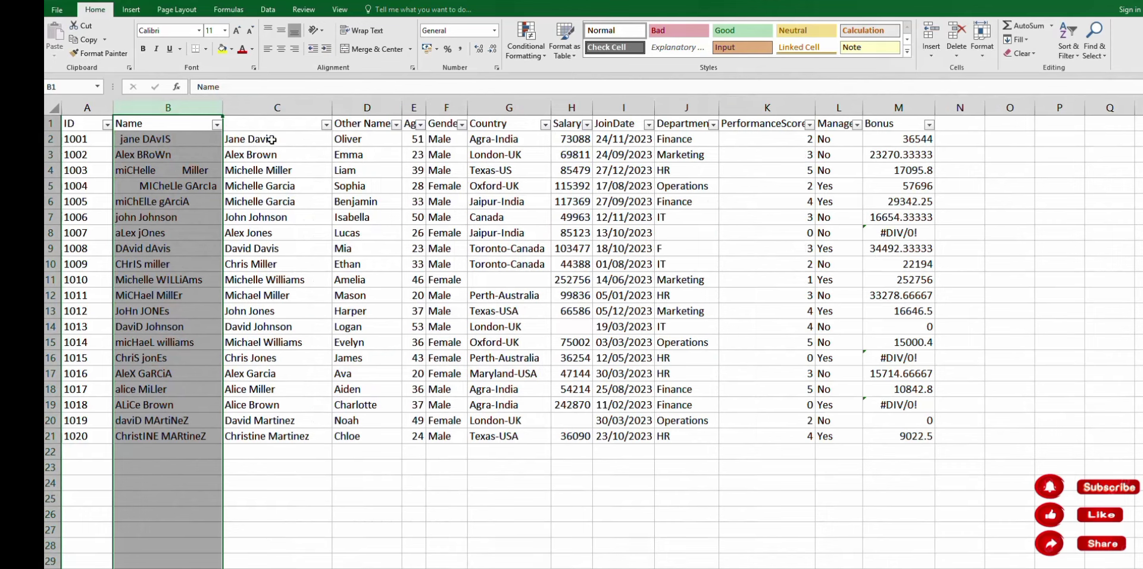
pyautogui.click(279, 108)
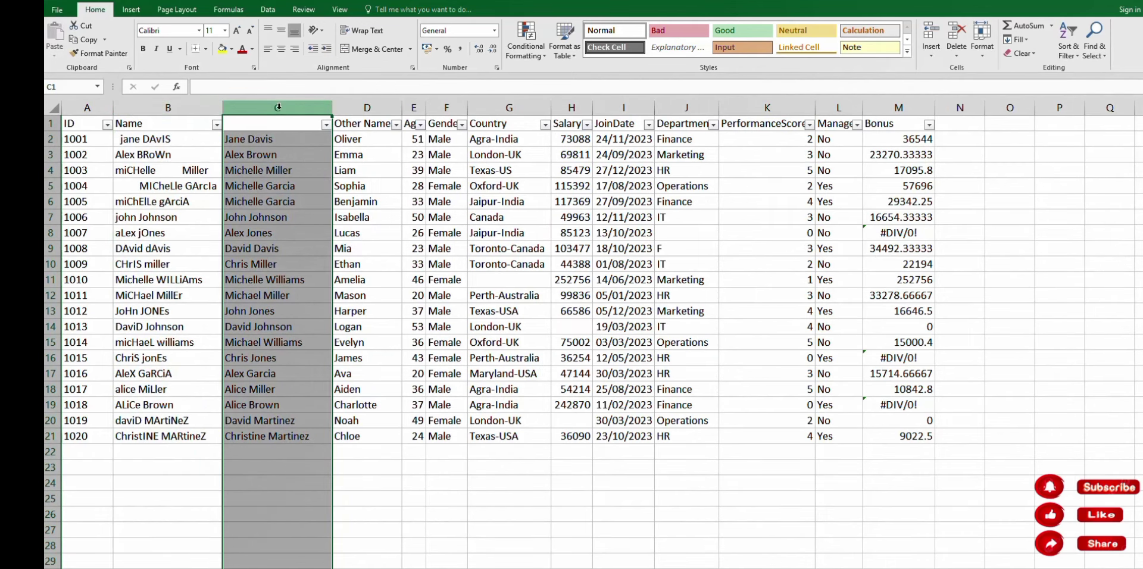
pyautogui.rightClick(278, 108)
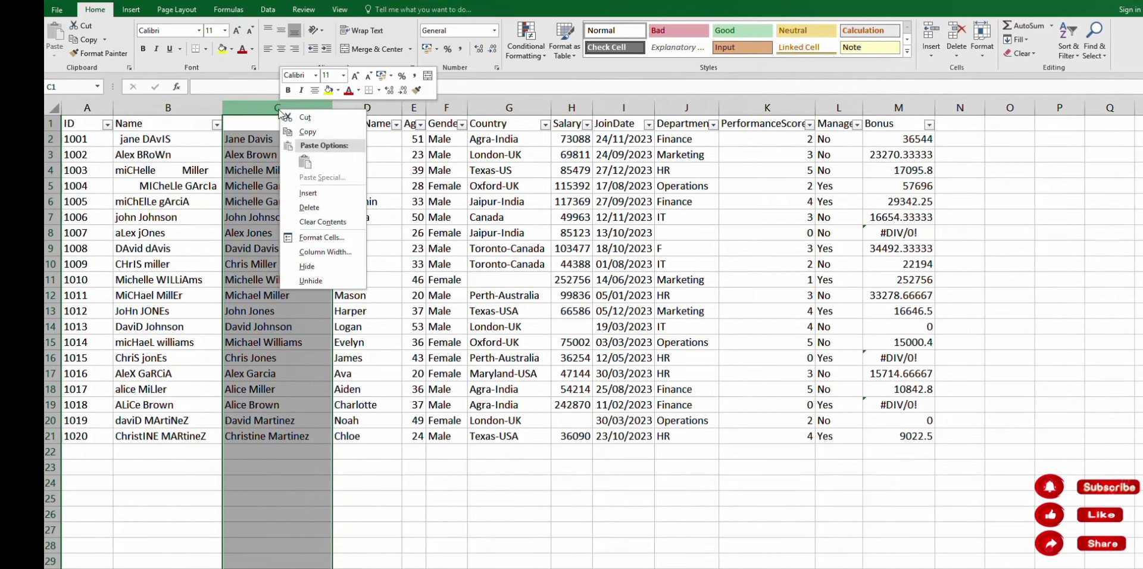
pyautogui.click(310, 132)
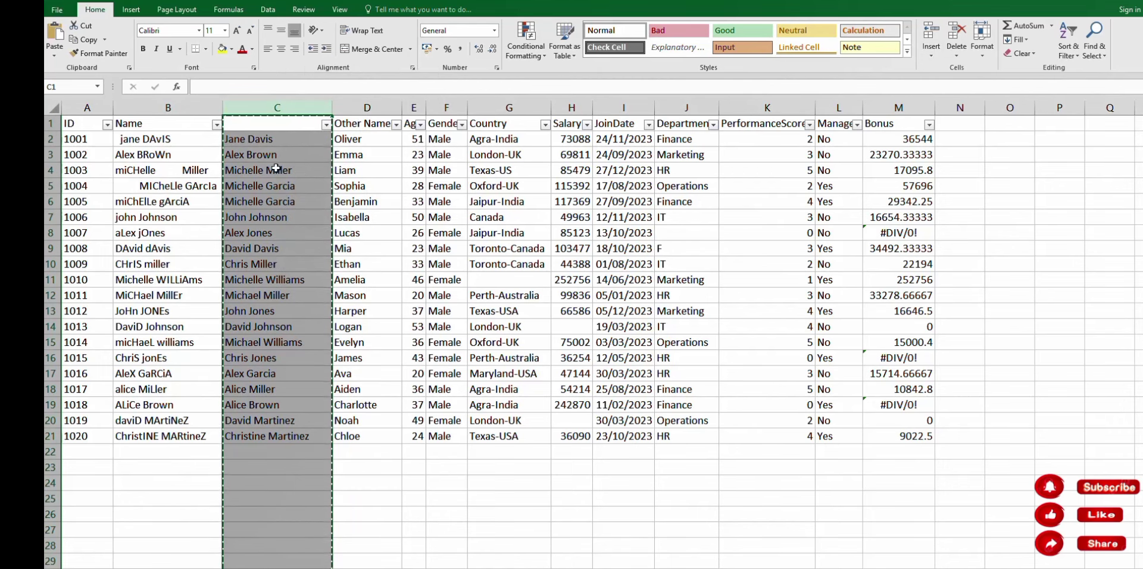
# - Paste the copied column C over itself as values only
pyautogui.rightClick(282, 110)
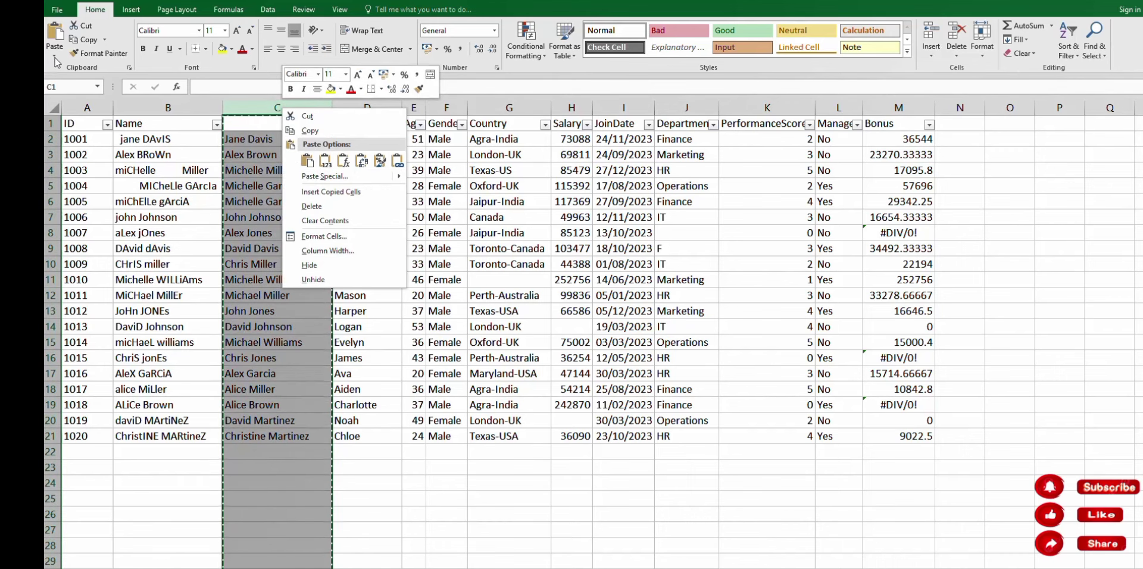
pyautogui.click(56, 59)
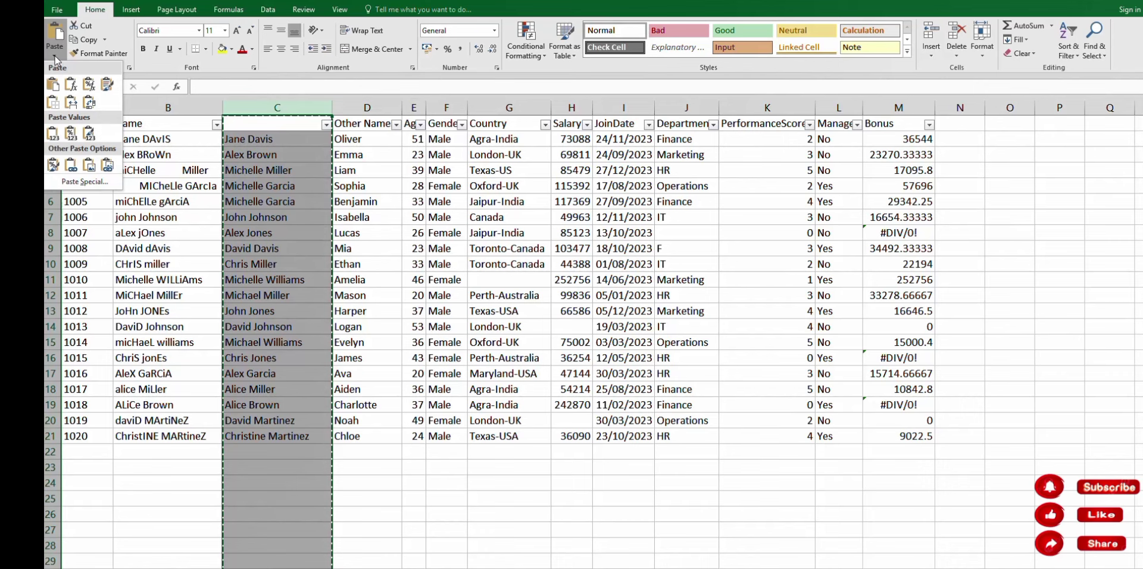
pyautogui.click(256, 106)
pyautogui.rightClick(256, 106)
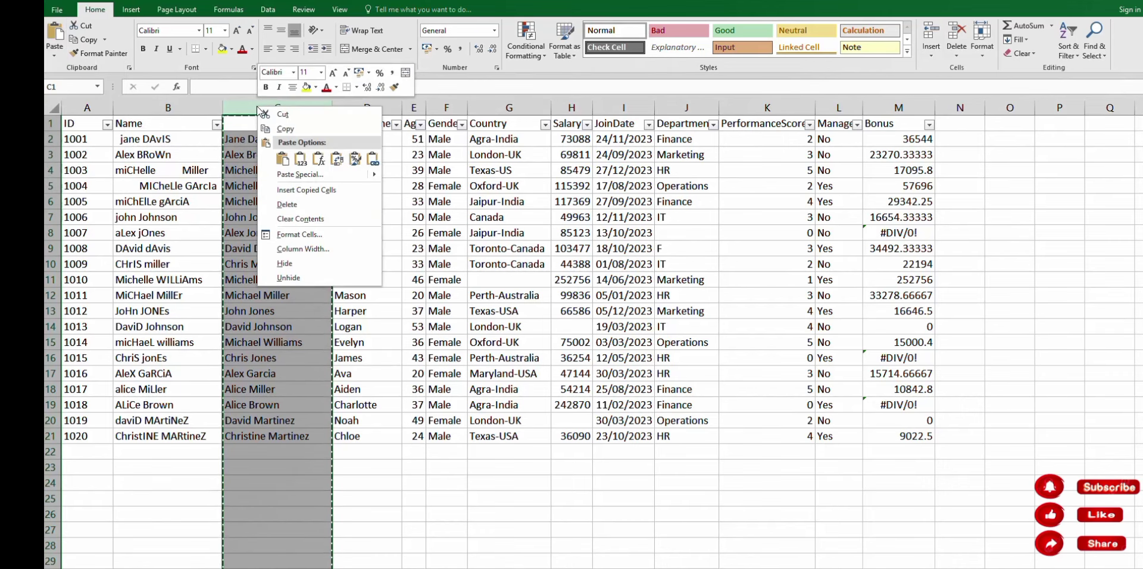
pyautogui.click(301, 158)
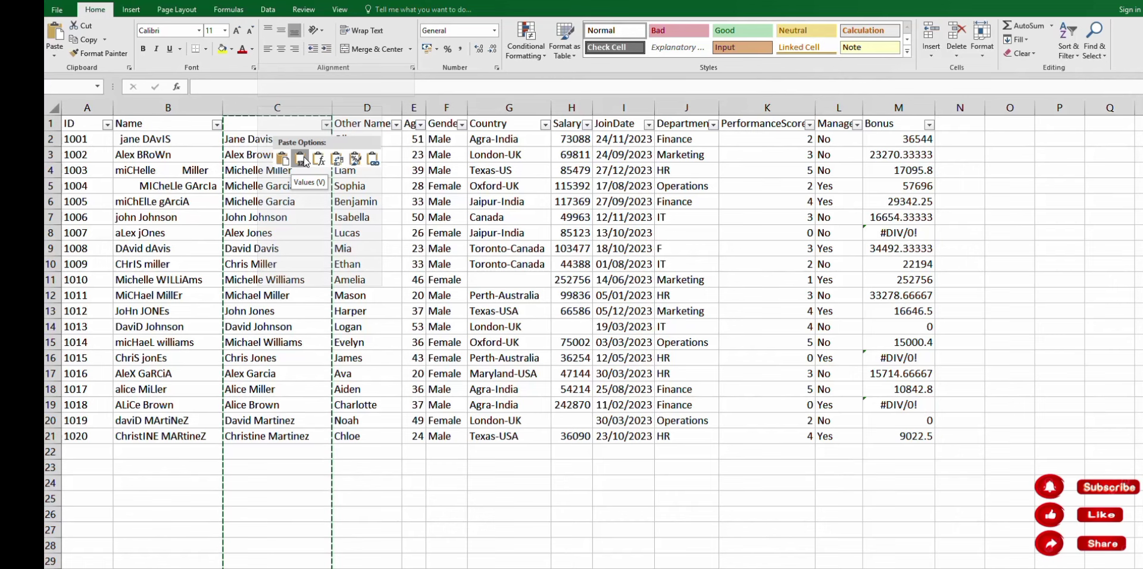
pyautogui.click(302, 158)
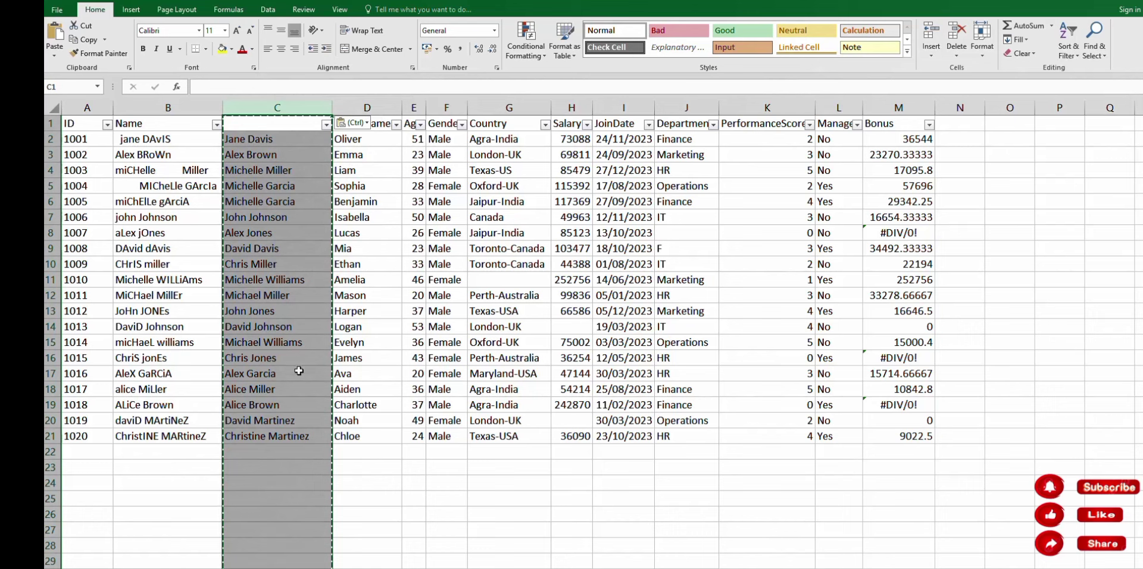
# - Check the contents of several name cells in column C and undo the values-only paste
pyautogui.click(300, 343)
pyautogui.click(266, 139)
pyautogui.click(270, 200)
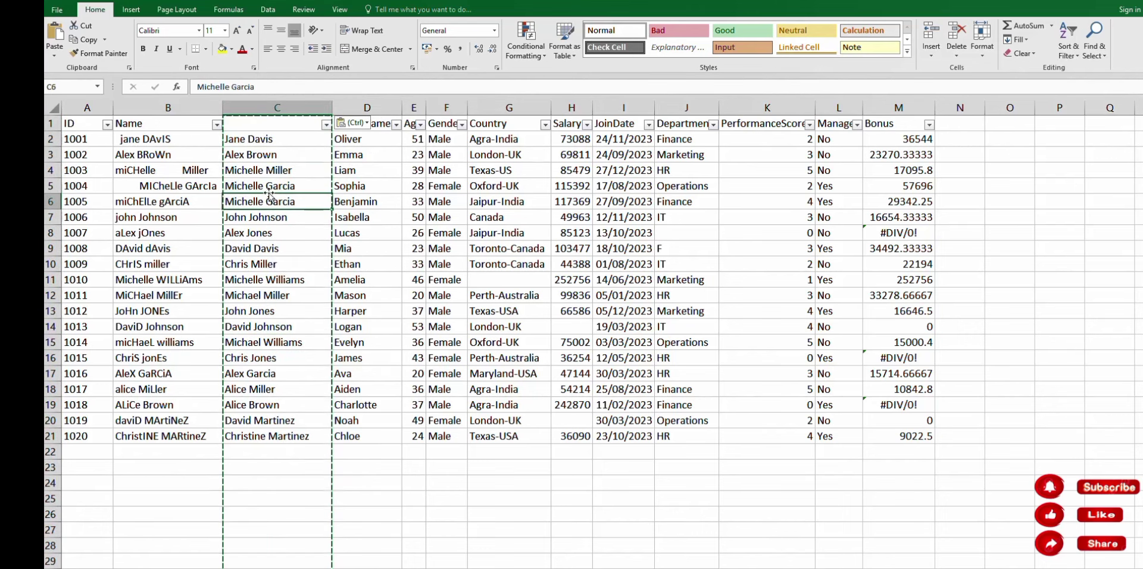
pyautogui.click(266, 170)
pyautogui.click(265, 217)
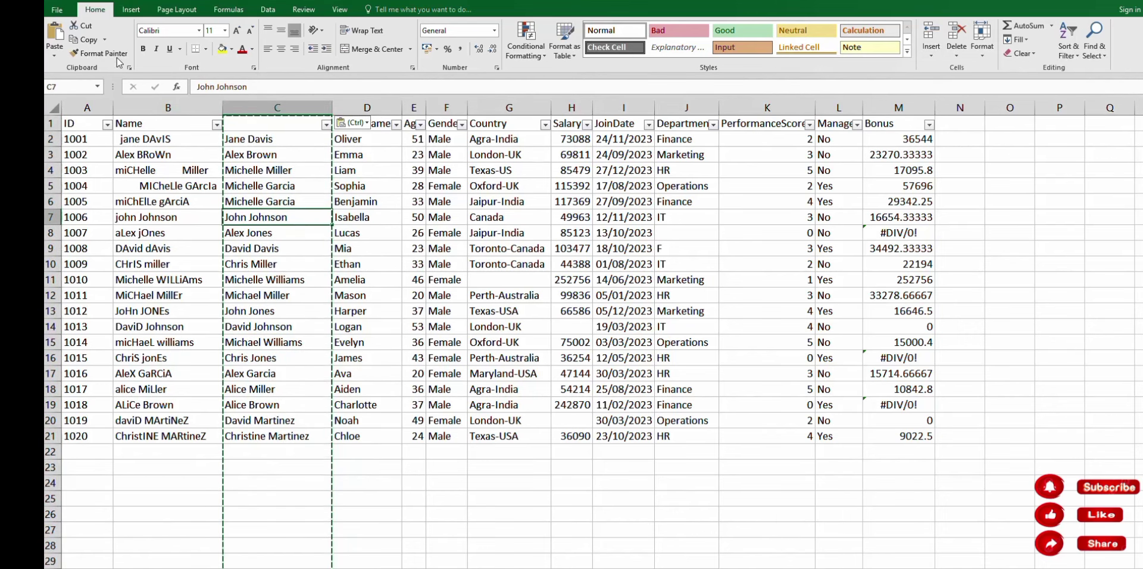
pyautogui.hotkey('ctrl', 'z')
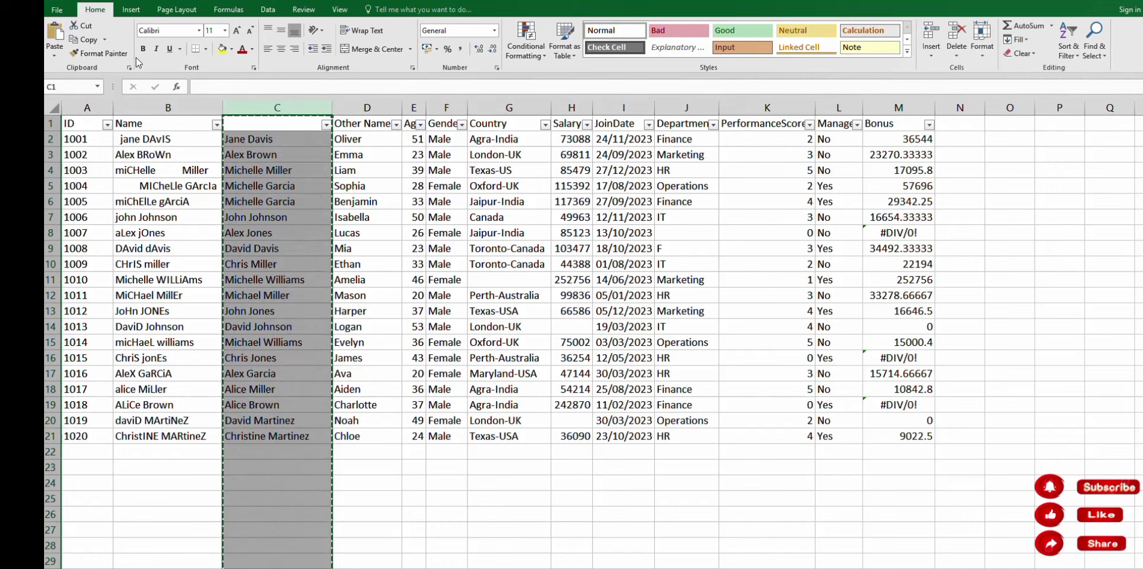
# - Inspect the formula in C2 and replace column C's formulas with their values by pasting the copied column over itself
pyautogui.click(271, 139)
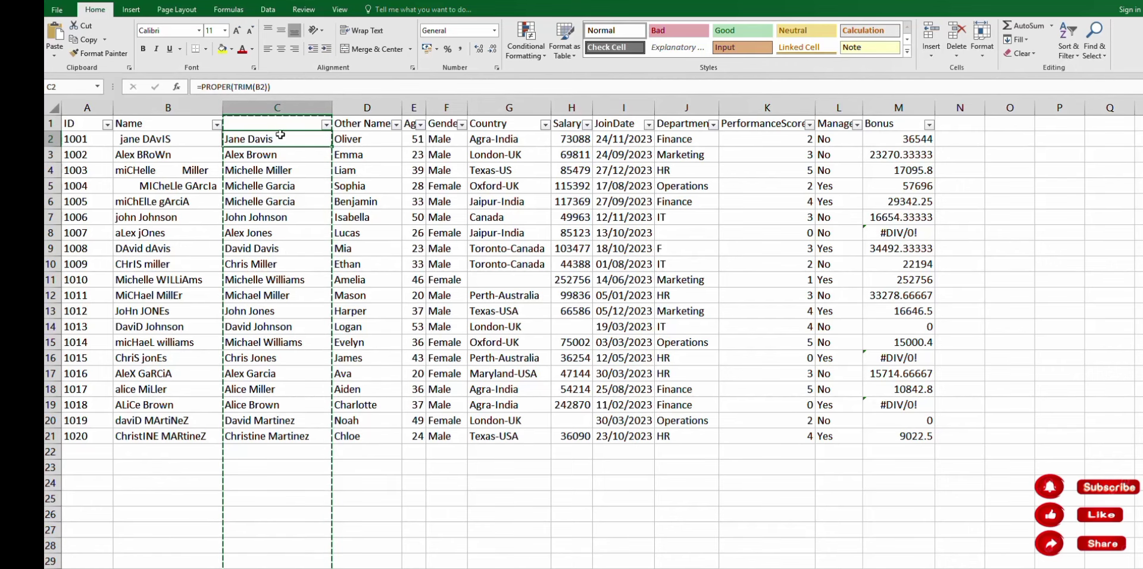
pyautogui.click(282, 109)
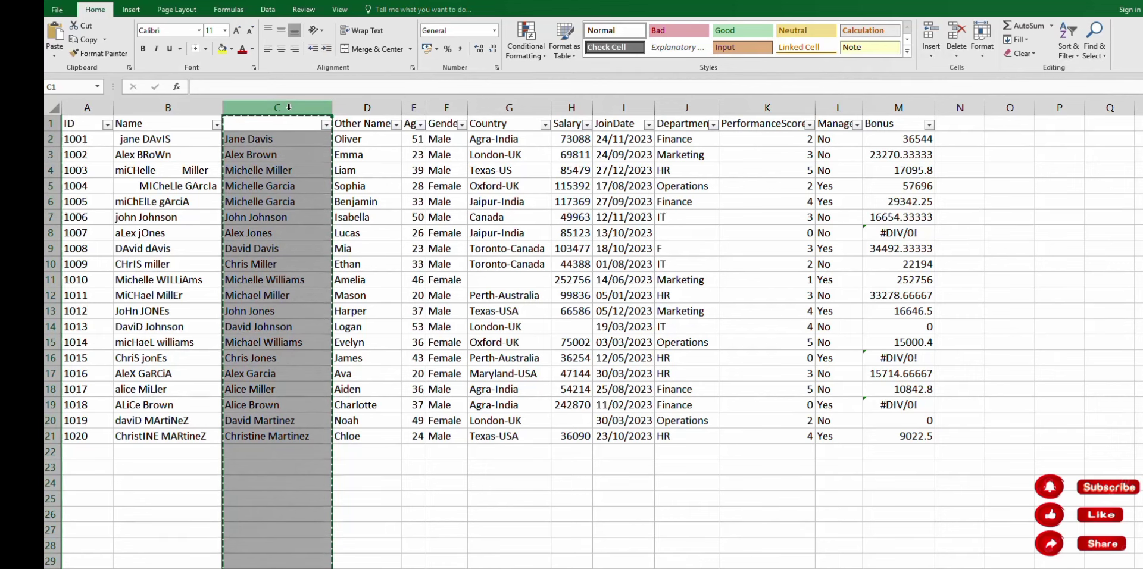
pyautogui.rightClick(288, 107)
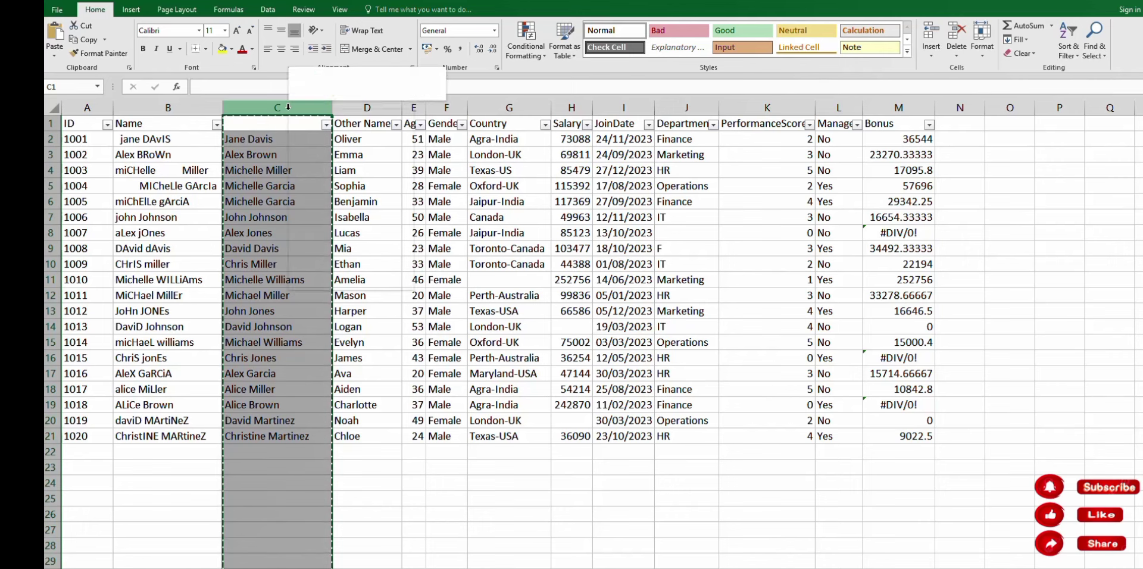
pyautogui.click(334, 163)
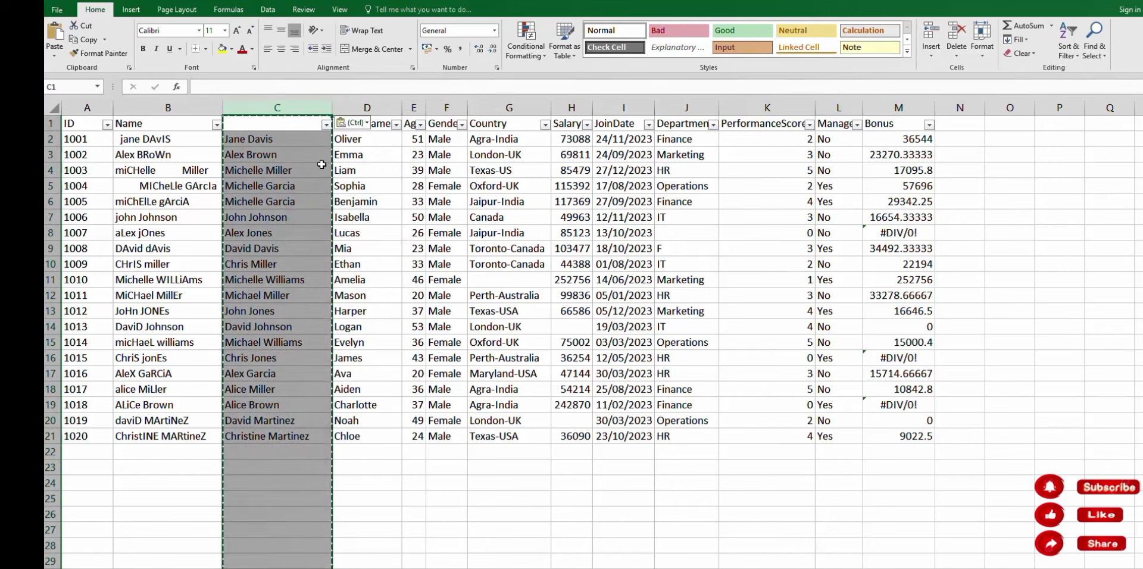
# - Check several name cells in column C for plain text instead of formulas
pyautogui.click(282, 141)
pyautogui.click(278, 186)
pyautogui.click(277, 233)
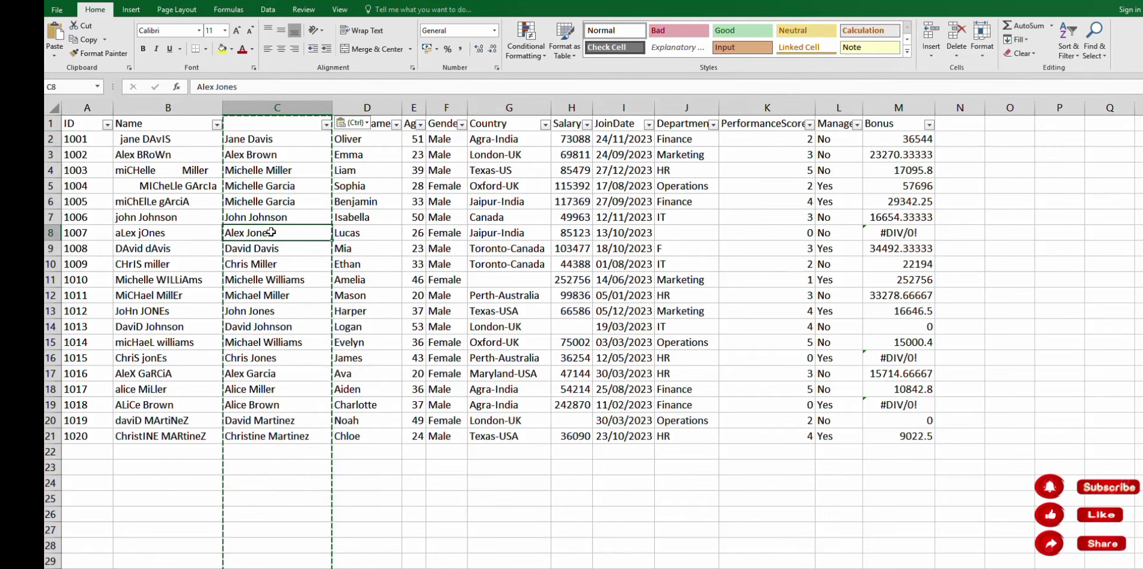
pyautogui.click(277, 206)
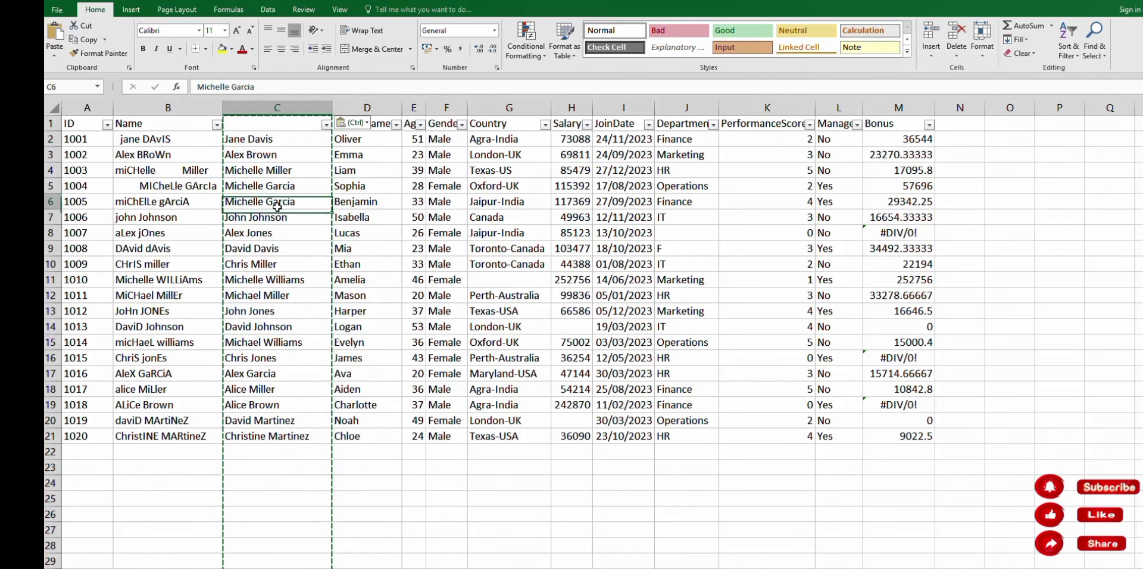
# - Delete the original Name column B, keeping the column of cleaned names
pyautogui.click(180, 106)
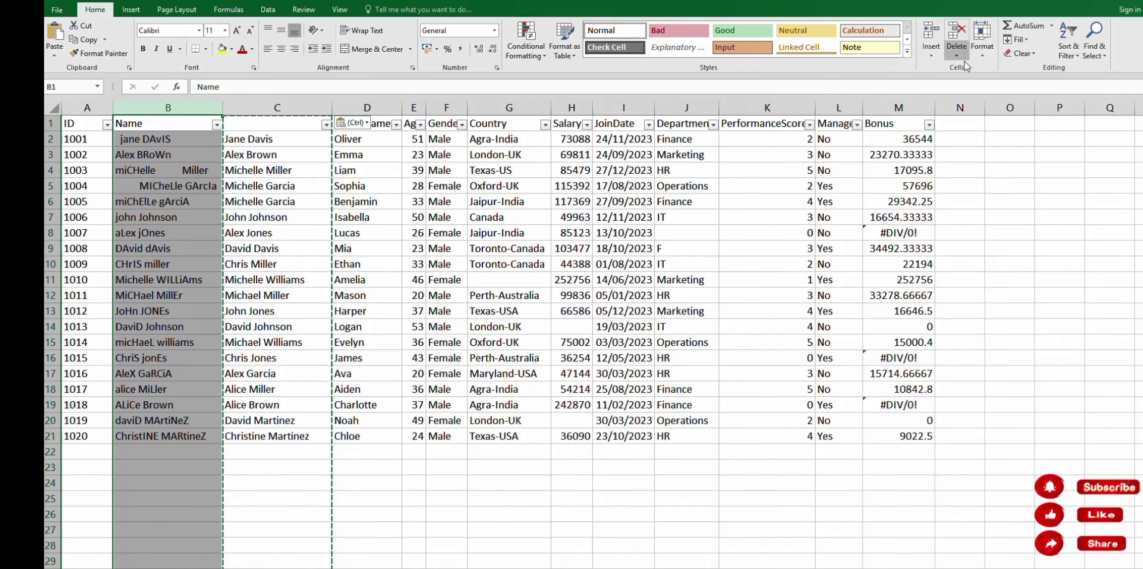
pyautogui.click(956, 36)
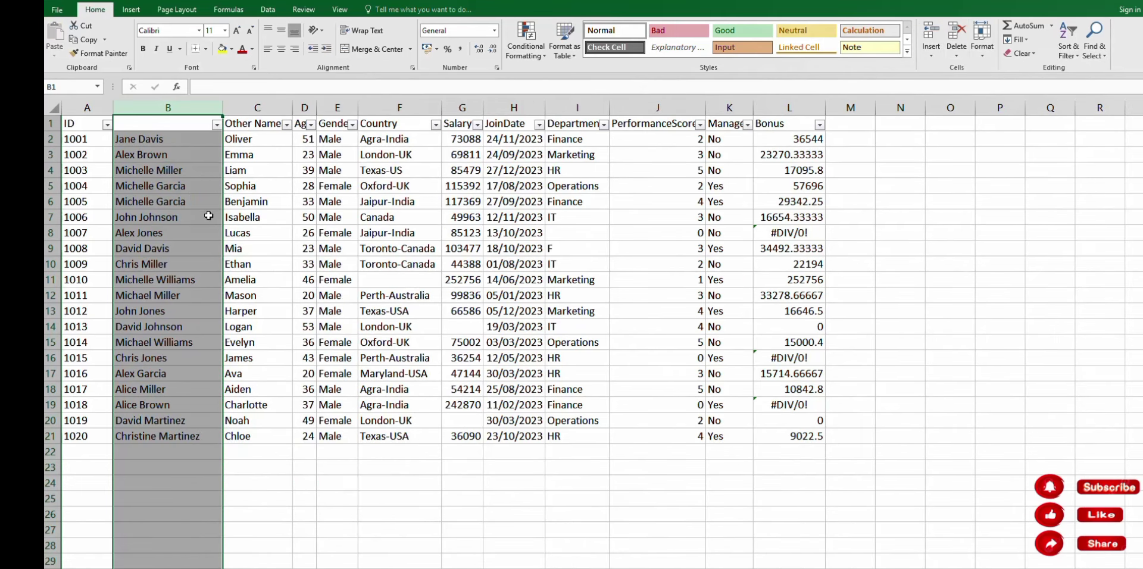
pyautogui.click(177, 145)
# - Enter the header Names in cell B1 above the cleaned names
pyautogui.click(166, 123)
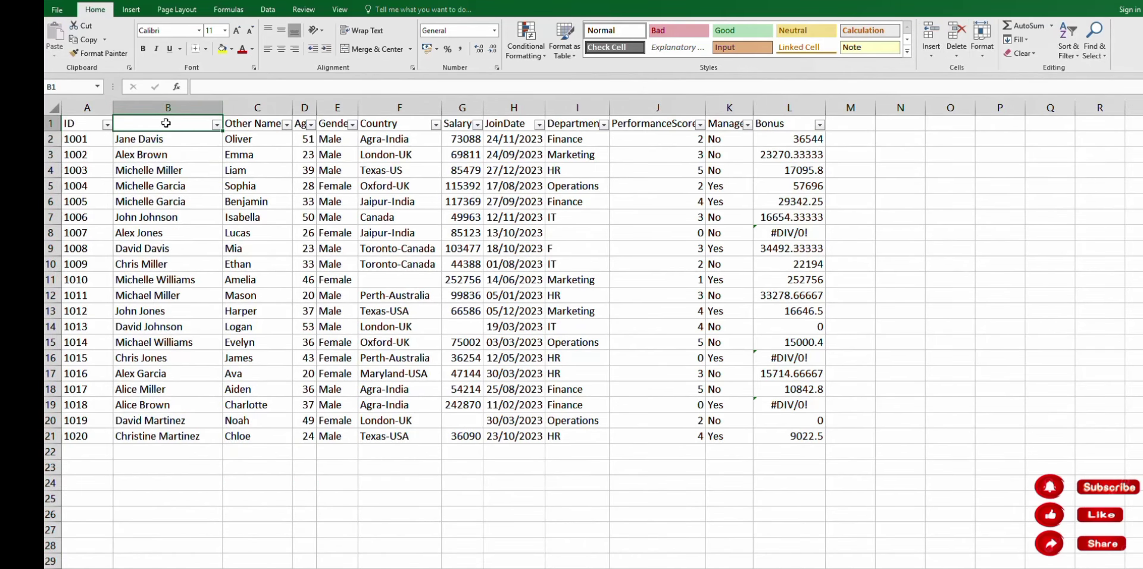
pyautogui.write('N')
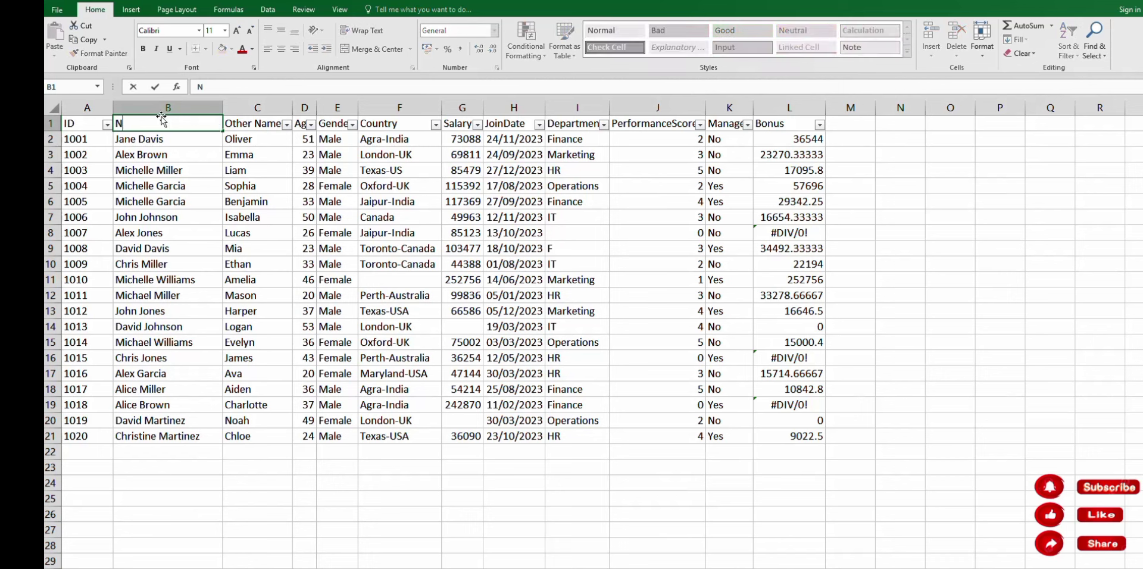
pyautogui.write('ames')
pyautogui.click(160, 183)
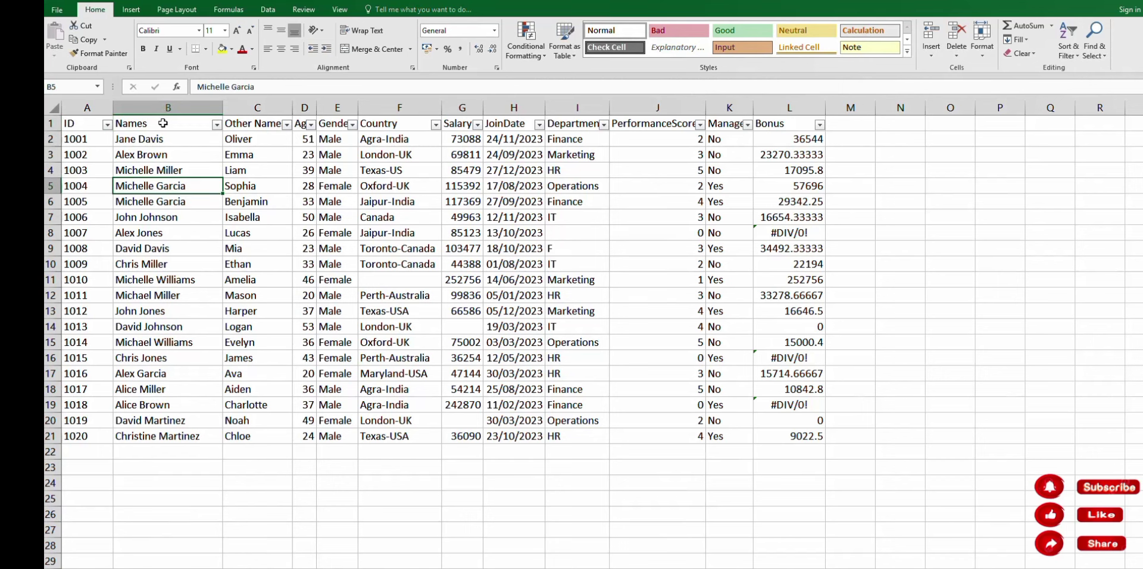
pyautogui.click(162, 123)
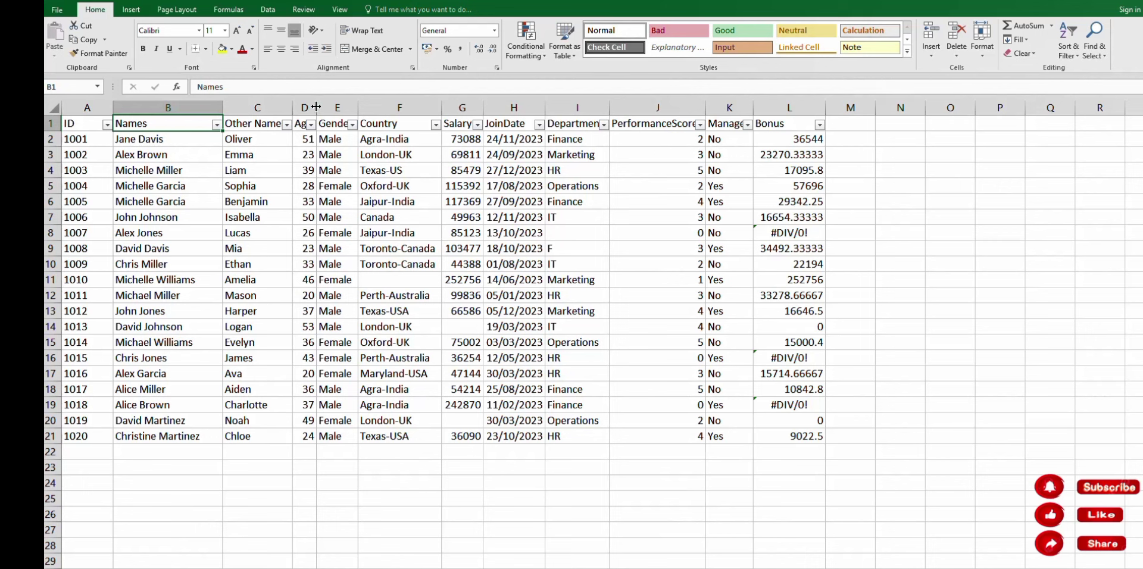
pyautogui.click(156, 139)
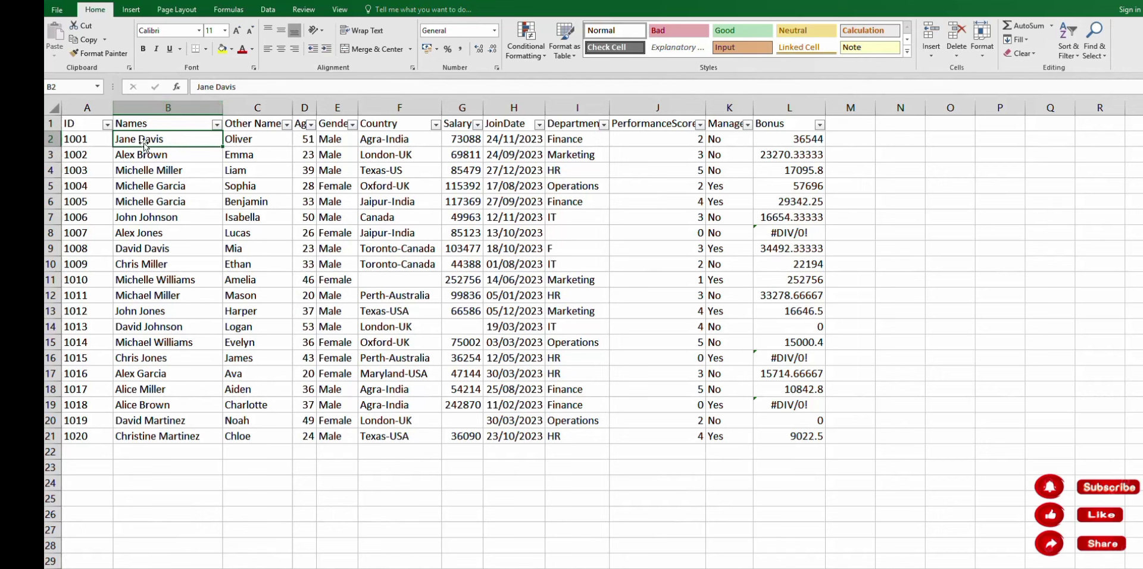
pyautogui.click(257, 140)
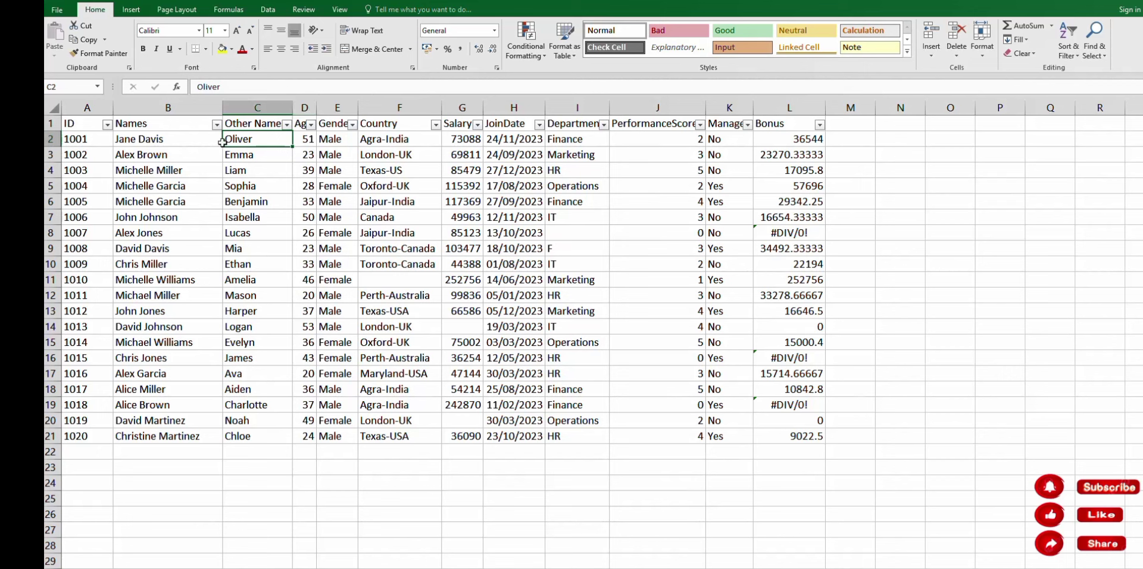
# - Insert an empty sheet column between the Other Name and Age columns
pyautogui.click(305, 107)
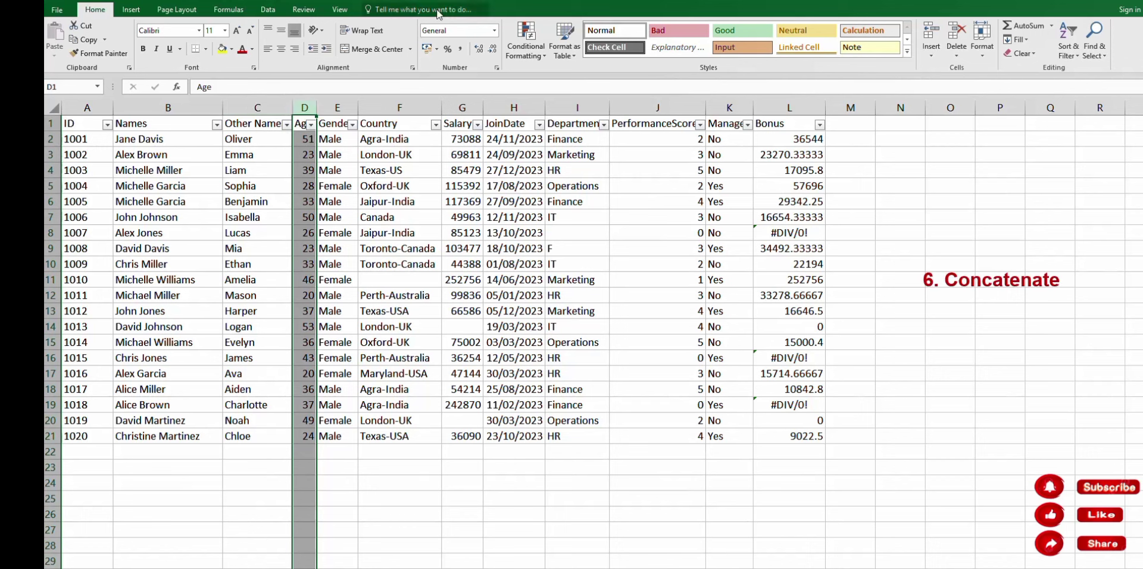
pyautogui.click(931, 51)
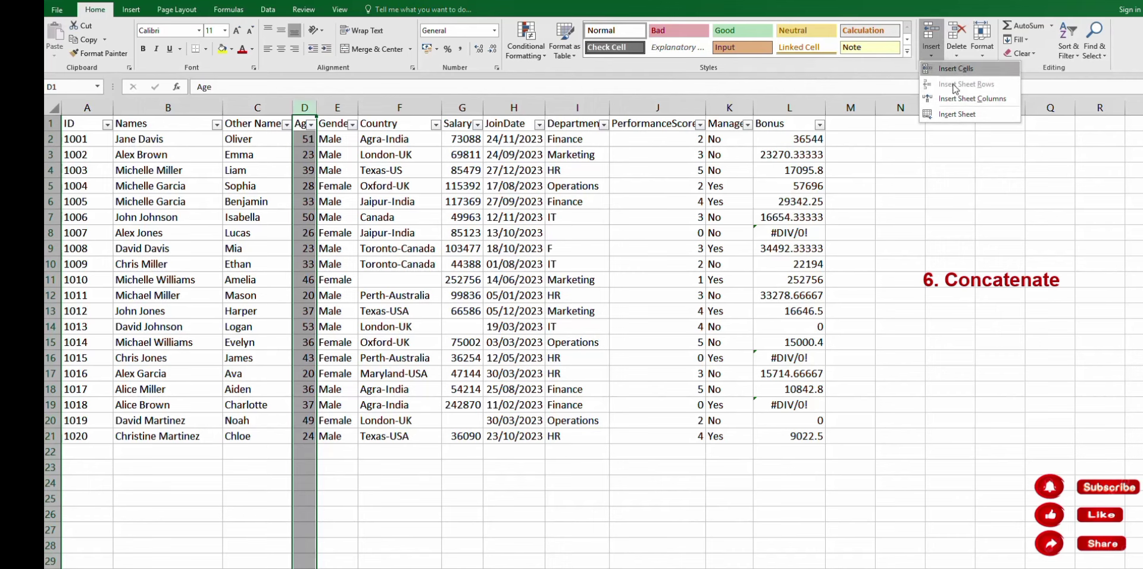
pyautogui.click(964, 100)
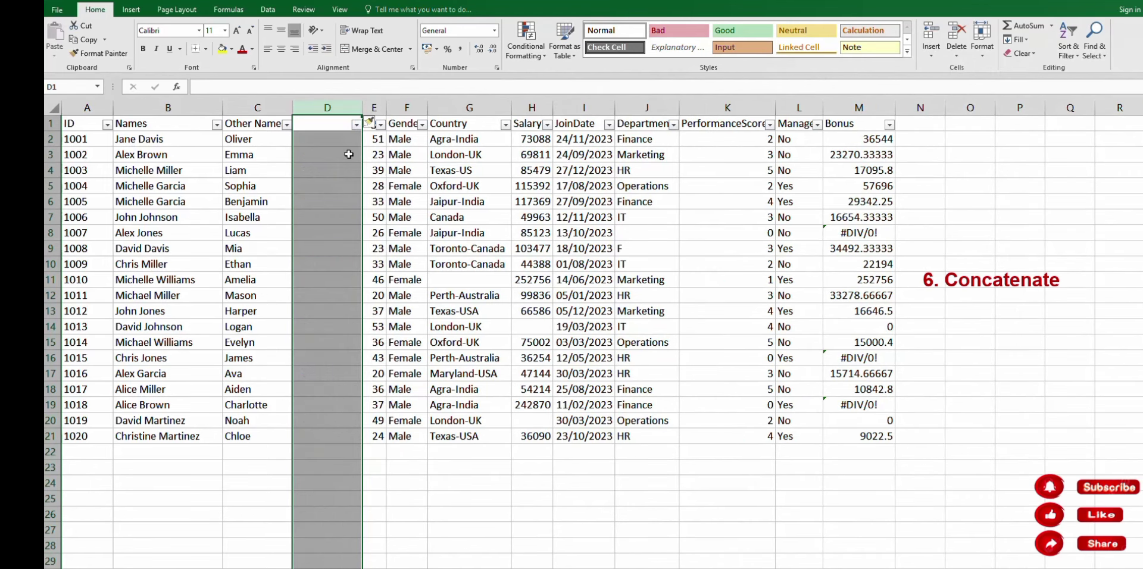
# - Join the first row's Names and Other Name in D2 with =CONCATENATE(B2,C2) and fit column D to its contents
pyautogui.click(347, 140)
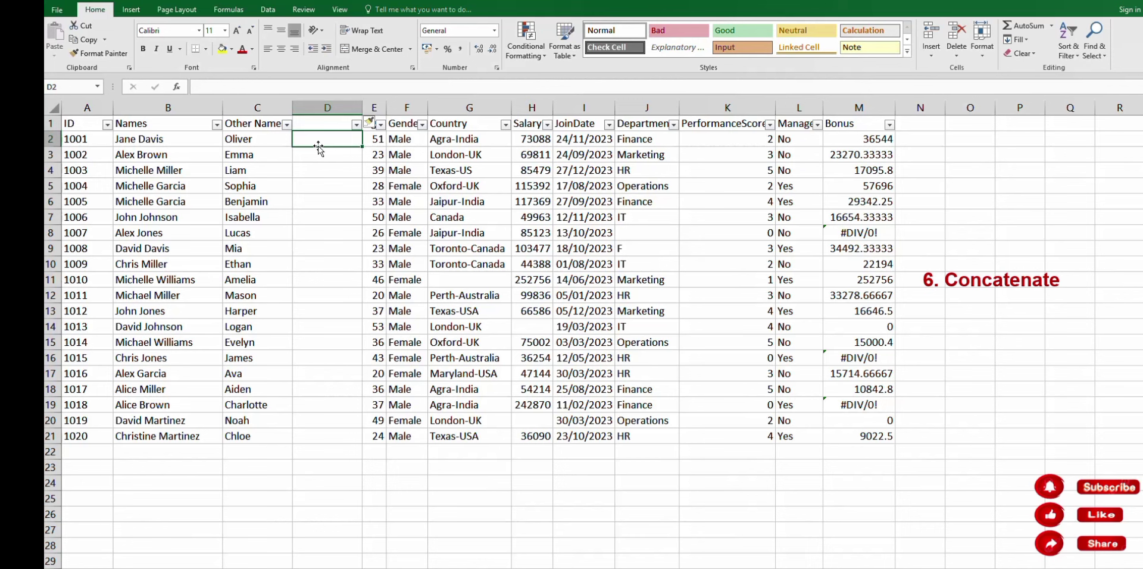
pyautogui.write('=')
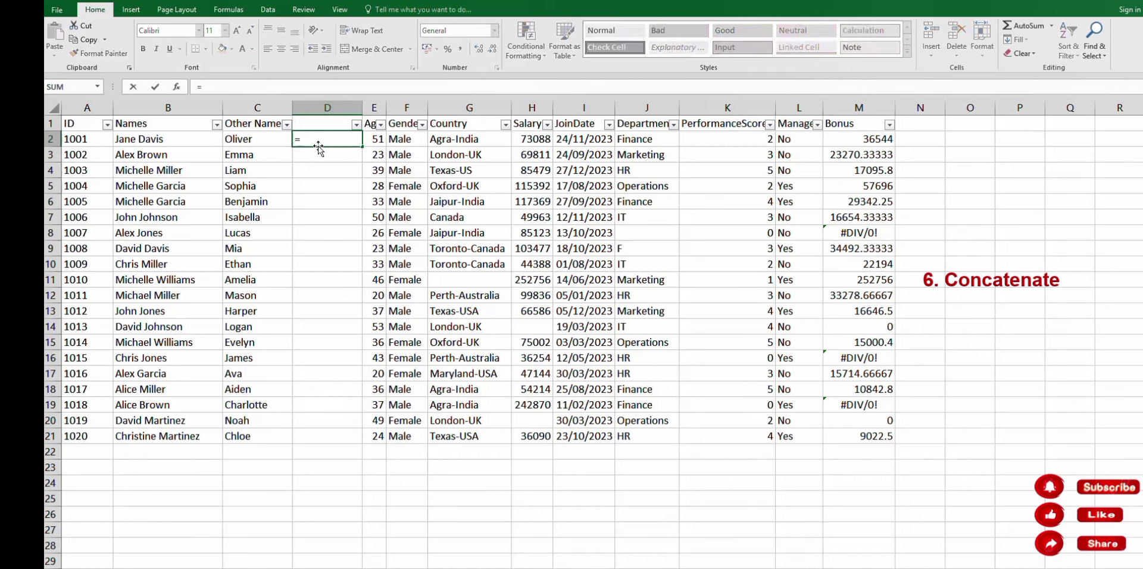
pyautogui.write('con')
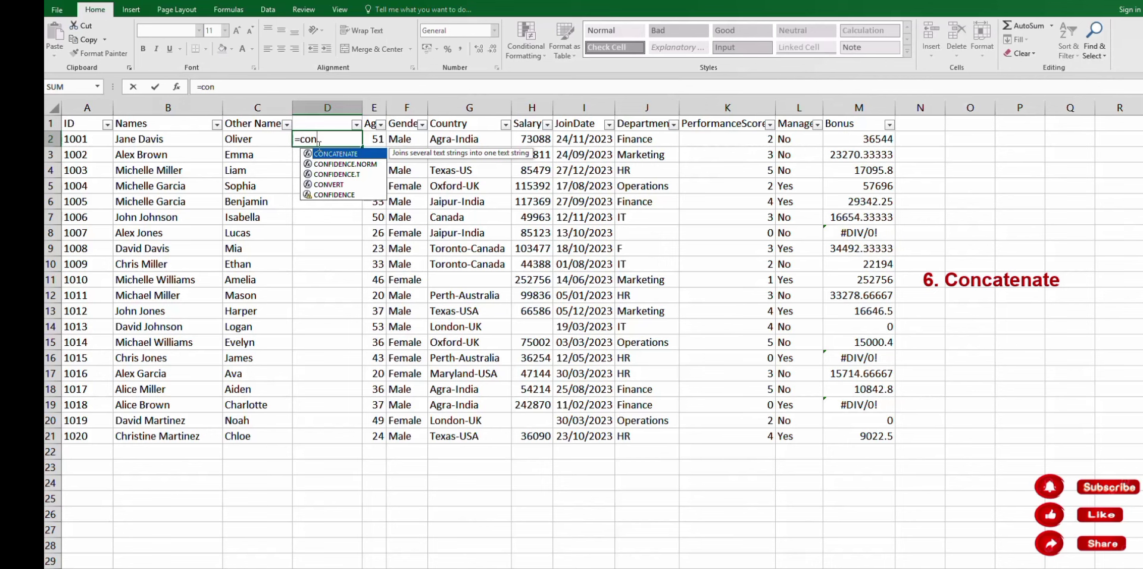
pyautogui.press('Tab')
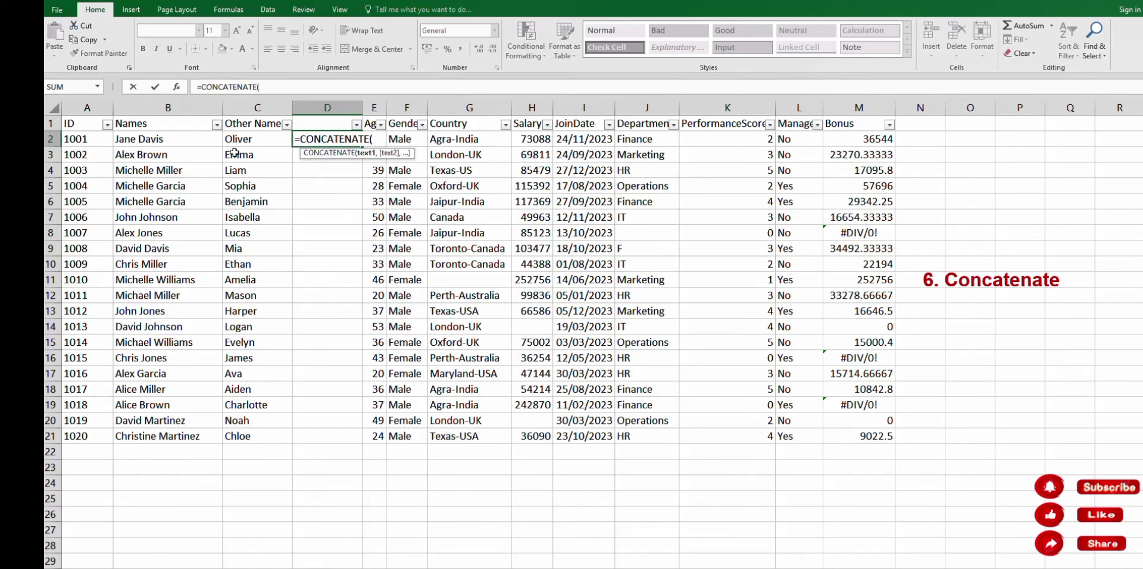
pyautogui.click(149, 139)
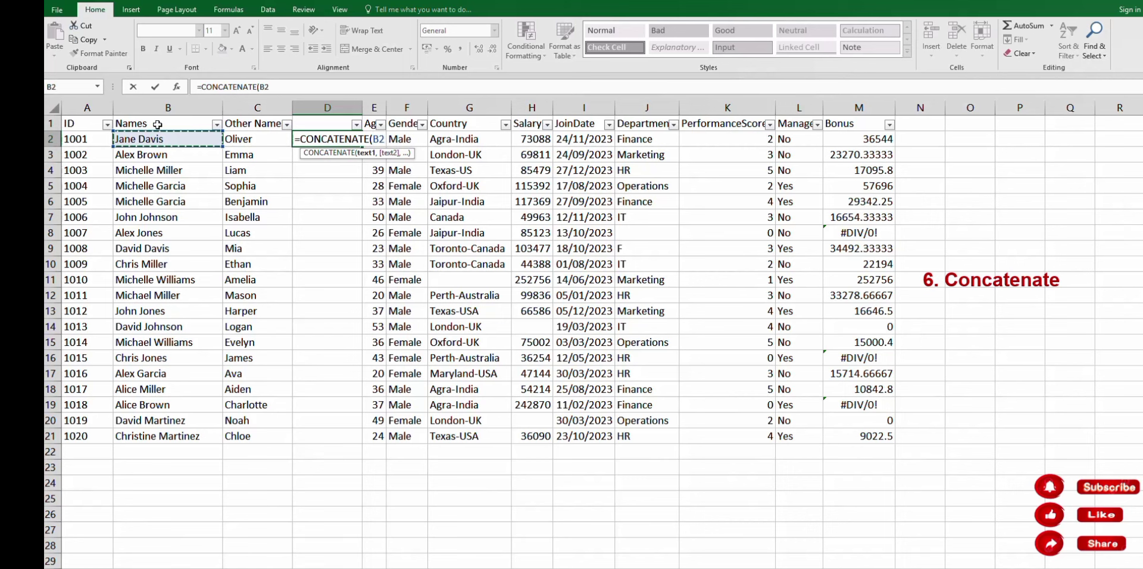
pyautogui.write(',')
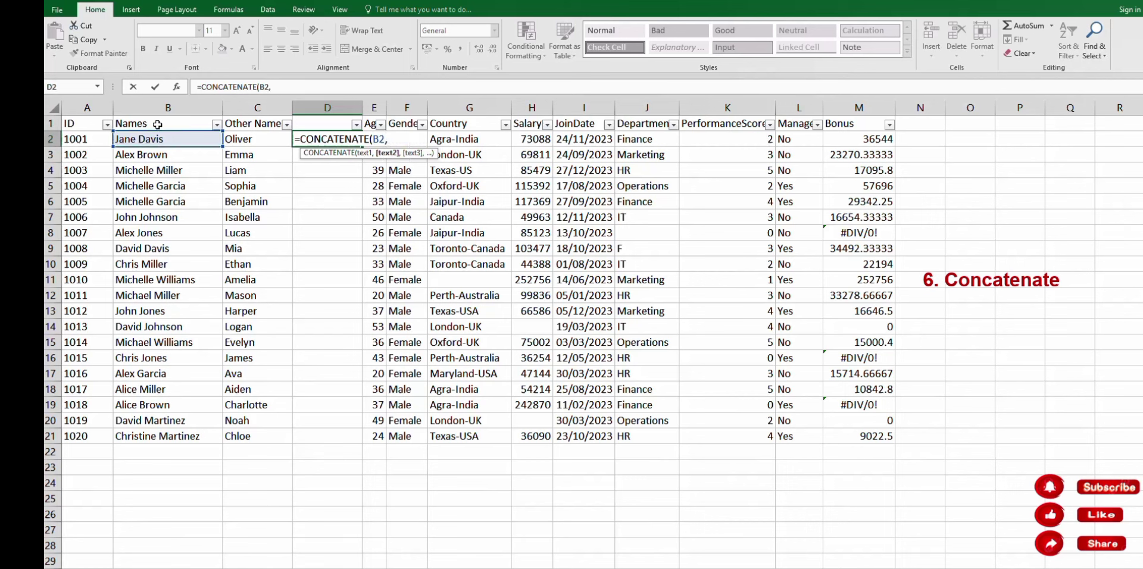
pyautogui.click(268, 140)
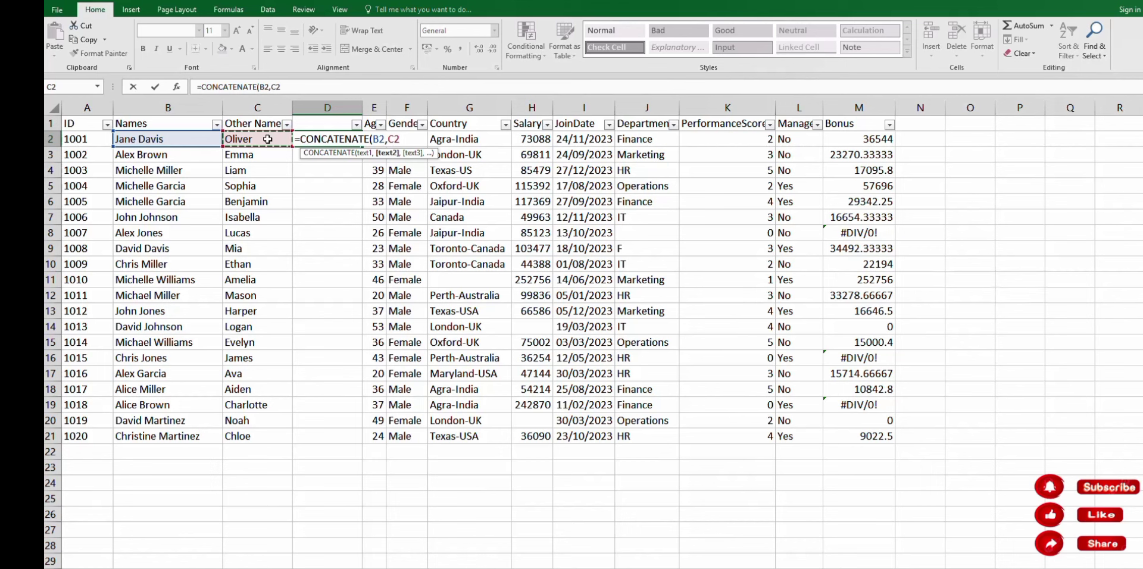
pyautogui.press('Return')
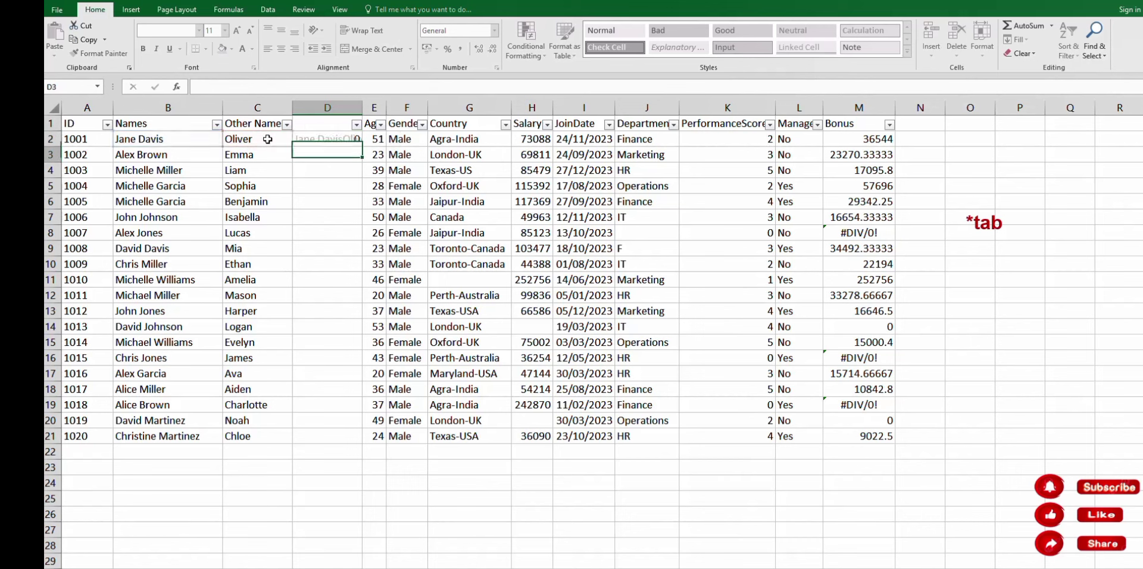
pyautogui.doubleClick(362, 107)
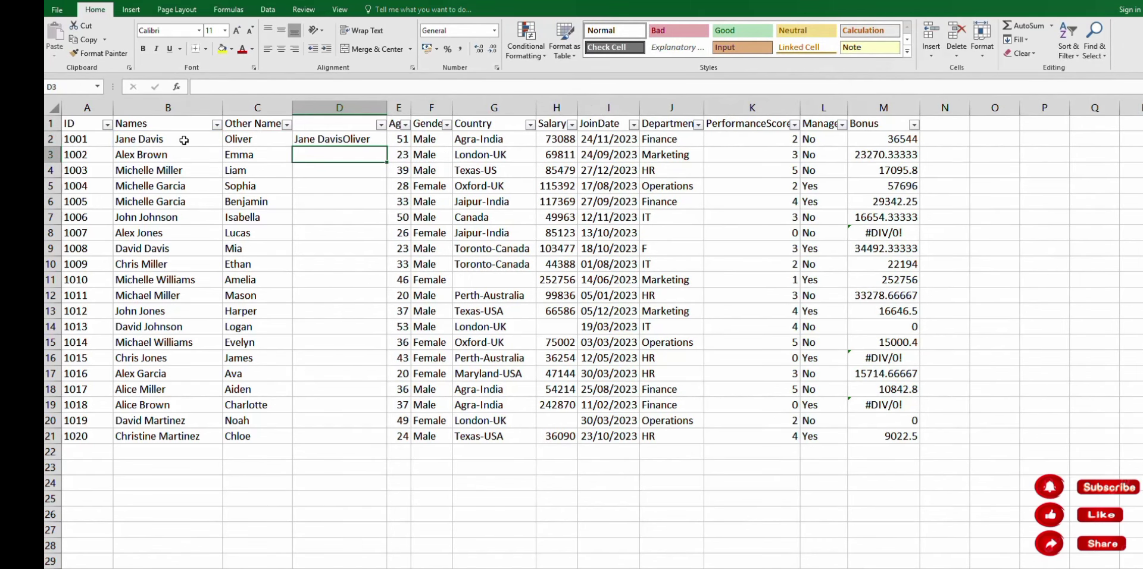
# - Replace the formula in D2 with =CONCATENATE(B2," ",C2) to put a space between the two names
pyautogui.click(343, 141)
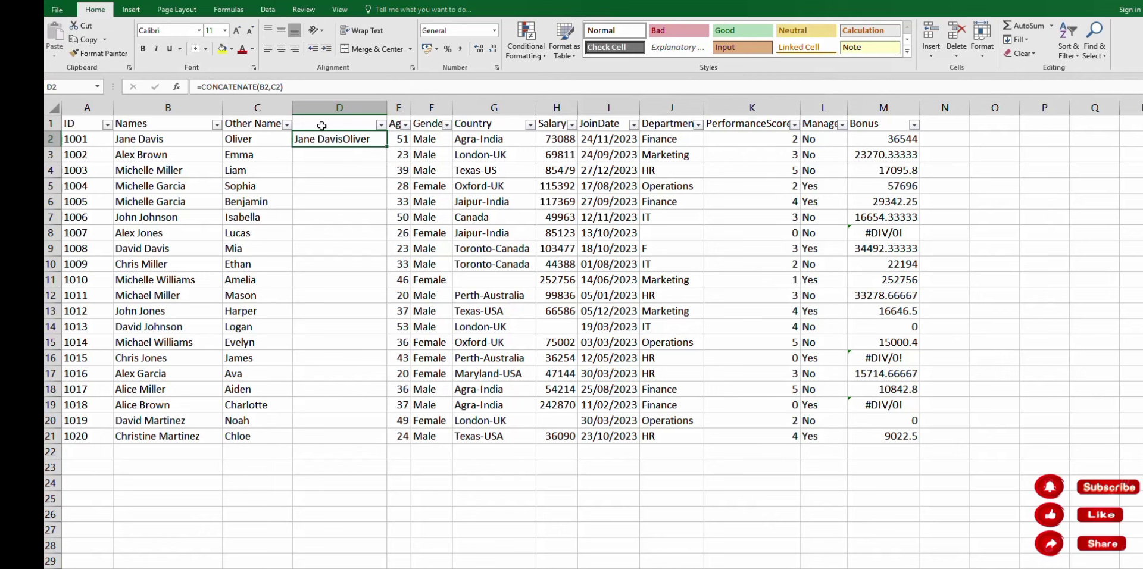
pyautogui.press('Delete')
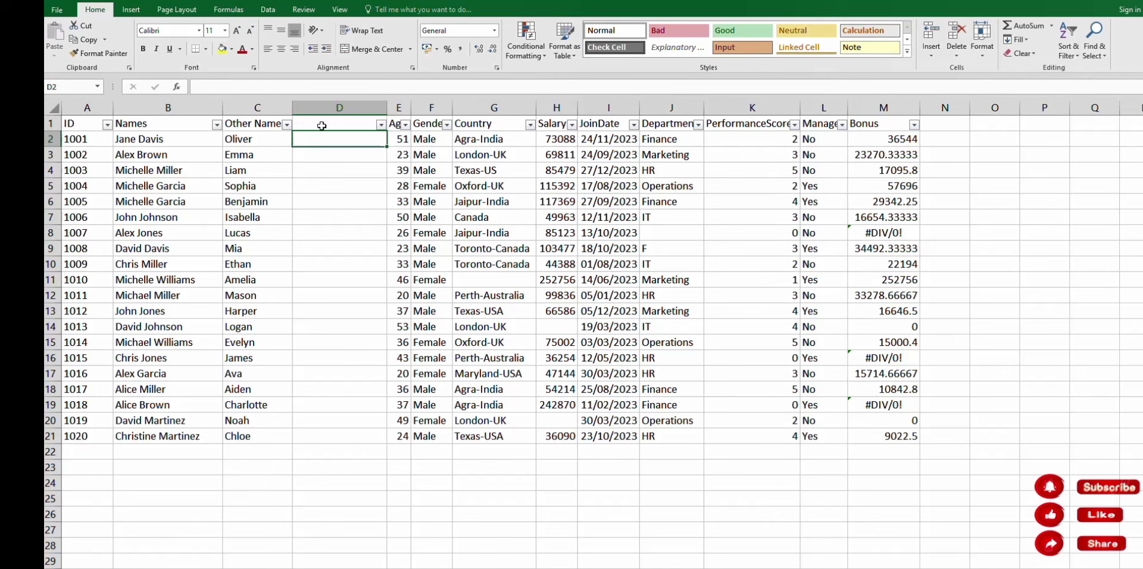
pyautogui.write('=con')
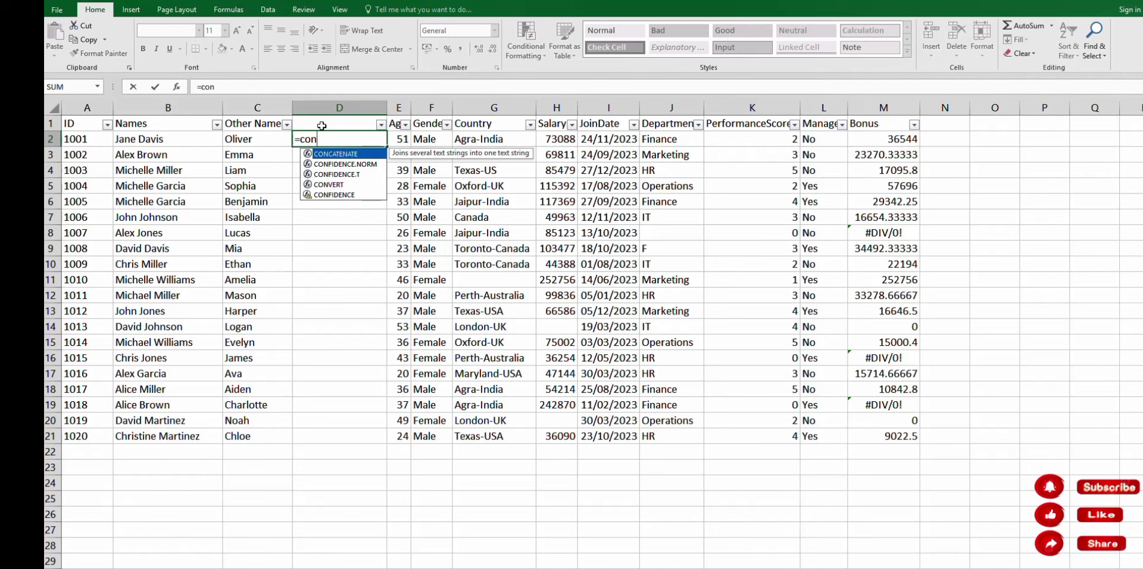
pyautogui.press('Tab')
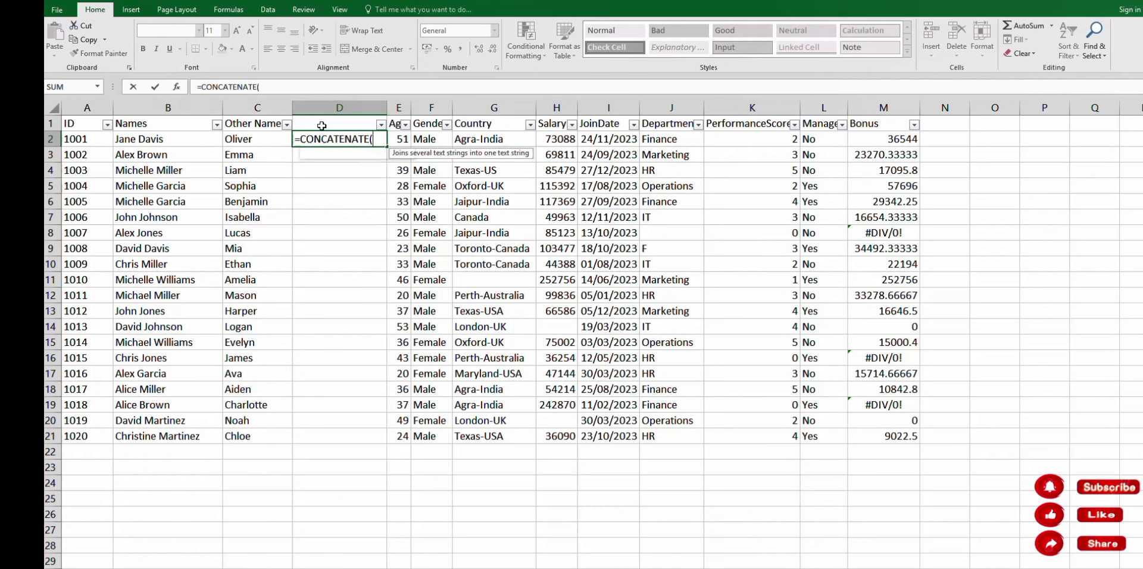
pyautogui.click(173, 138)
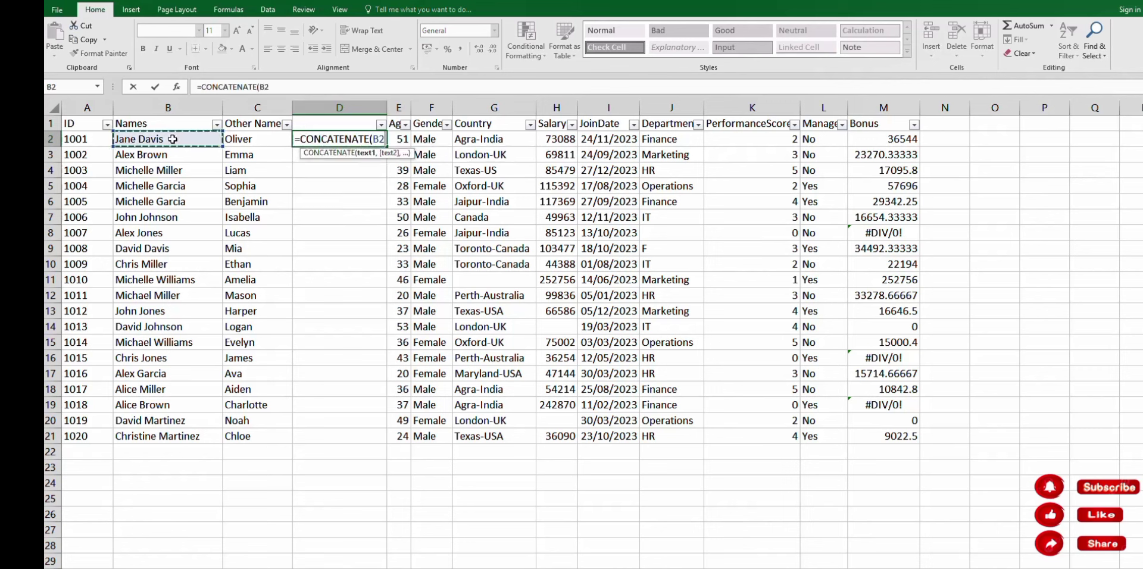
pyautogui.write(',')
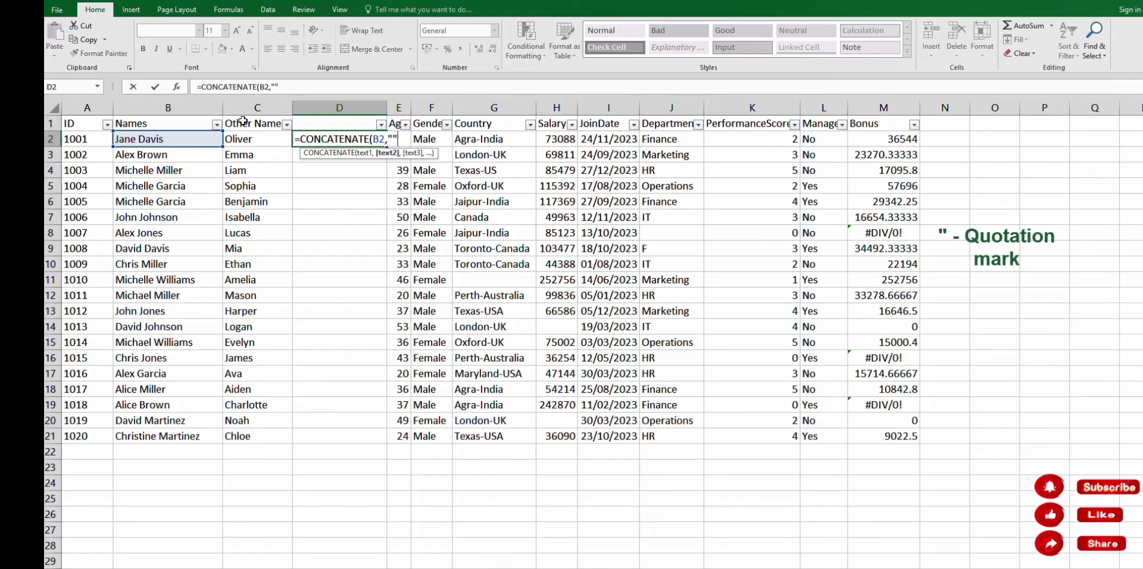
pyautogui.click(276, 86)
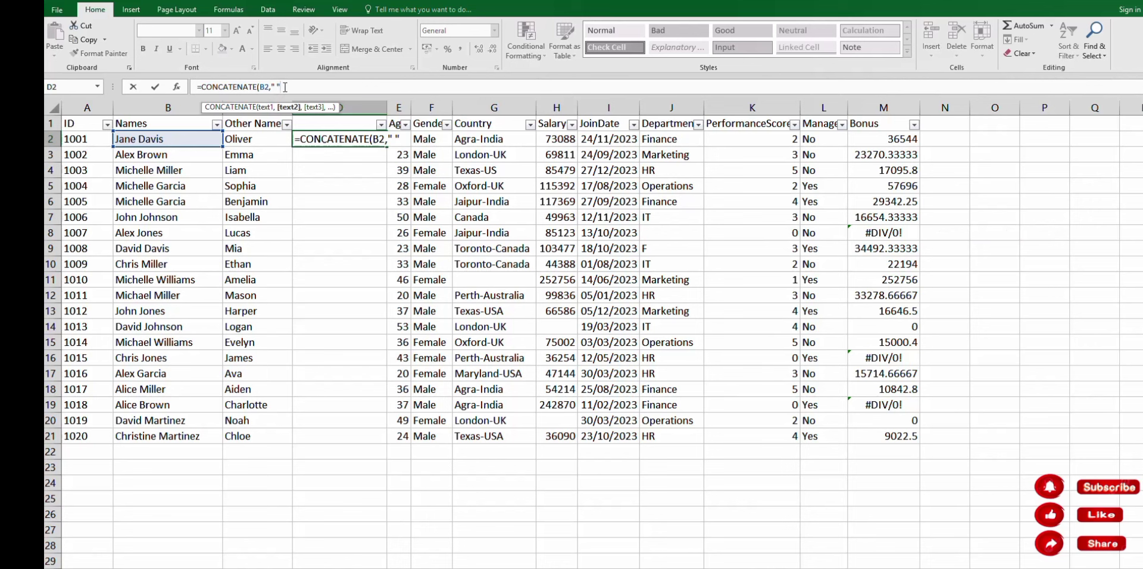
pyautogui.write(',')
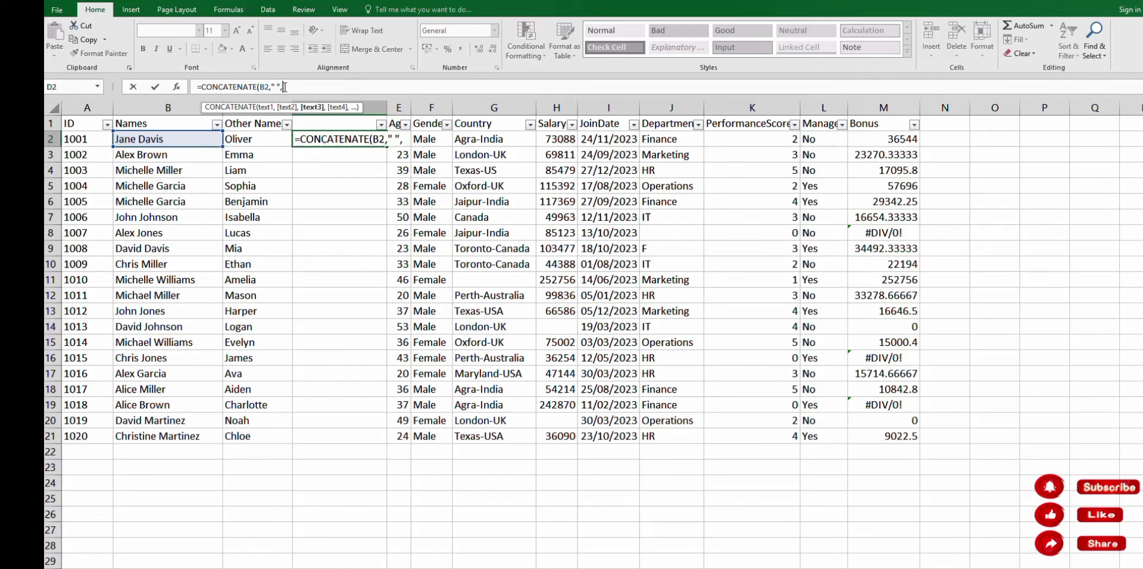
pyautogui.click(256, 141)
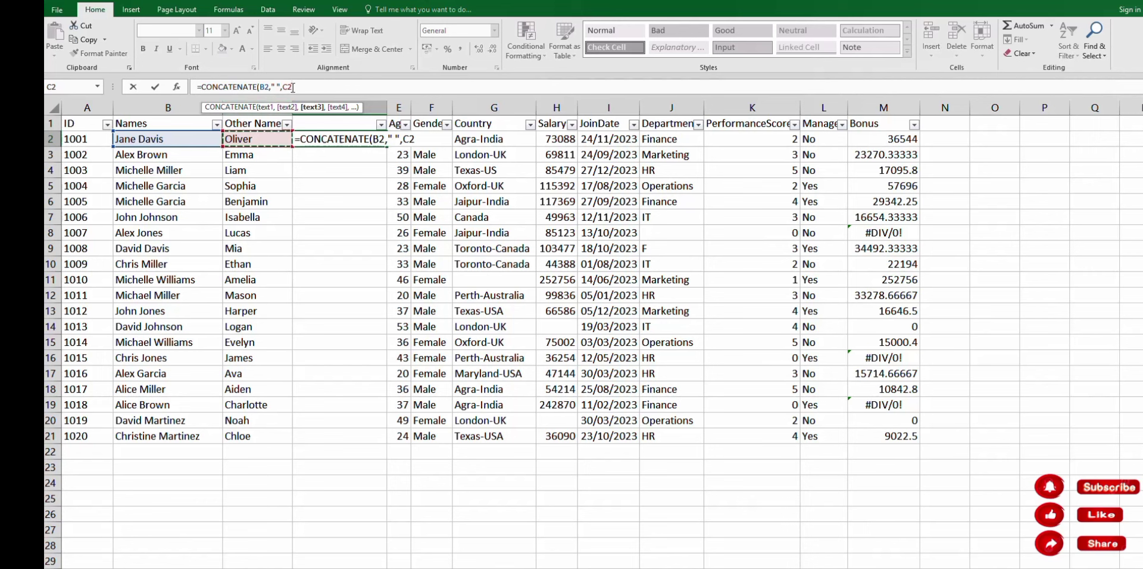
pyautogui.write(')')
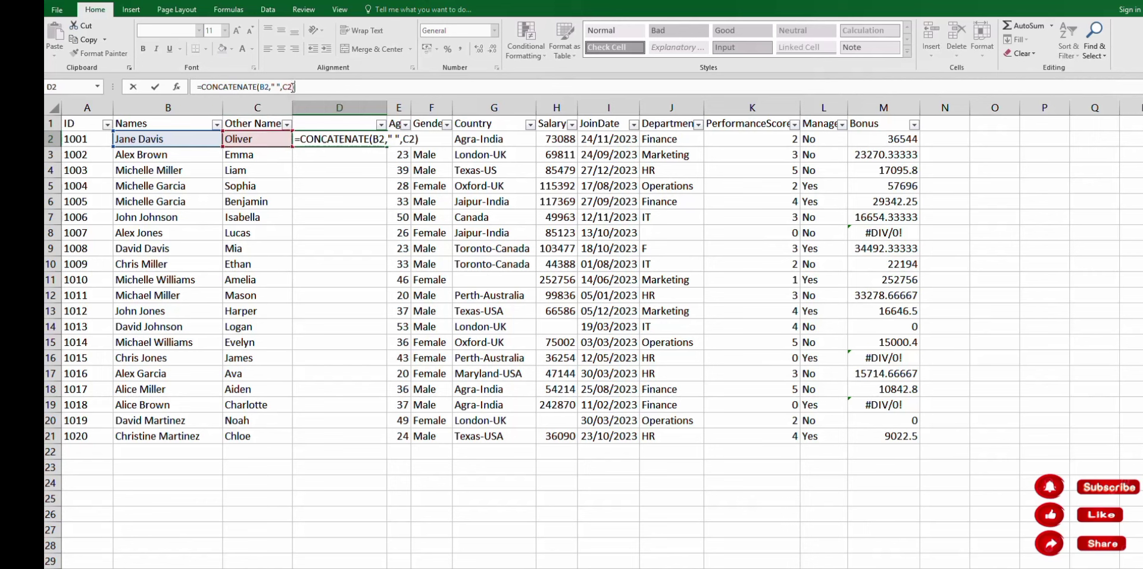
pyautogui.press('Return')
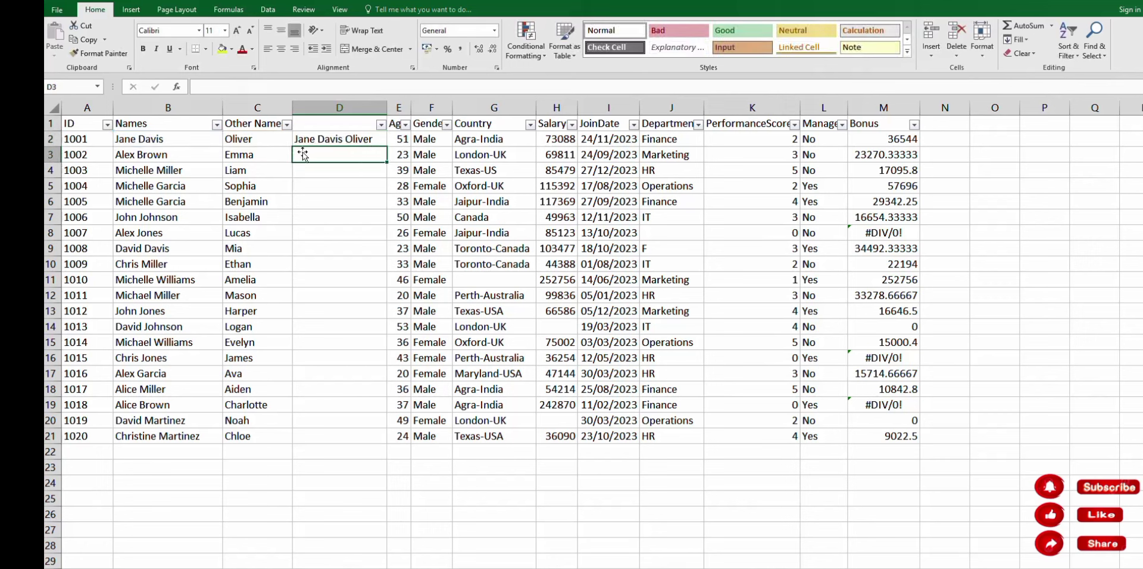
# - Clear D2 and join the two names with the ampersand formula =B2&" "&C2 instead
pyautogui.click(359, 141)
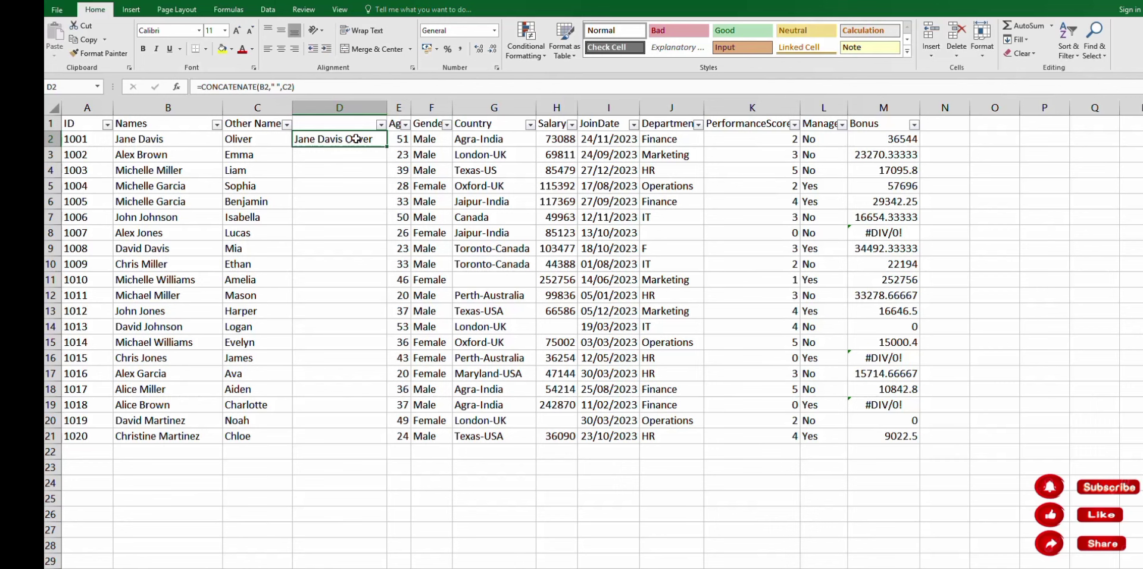
pyautogui.press('Delete')
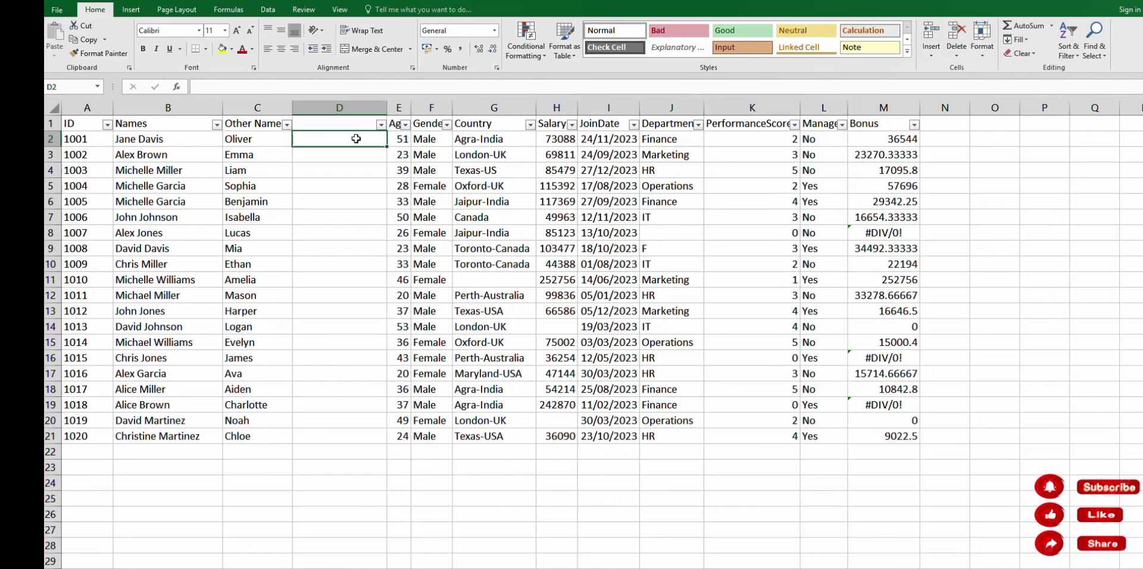
pyautogui.write('=')
pyautogui.click(166, 140)
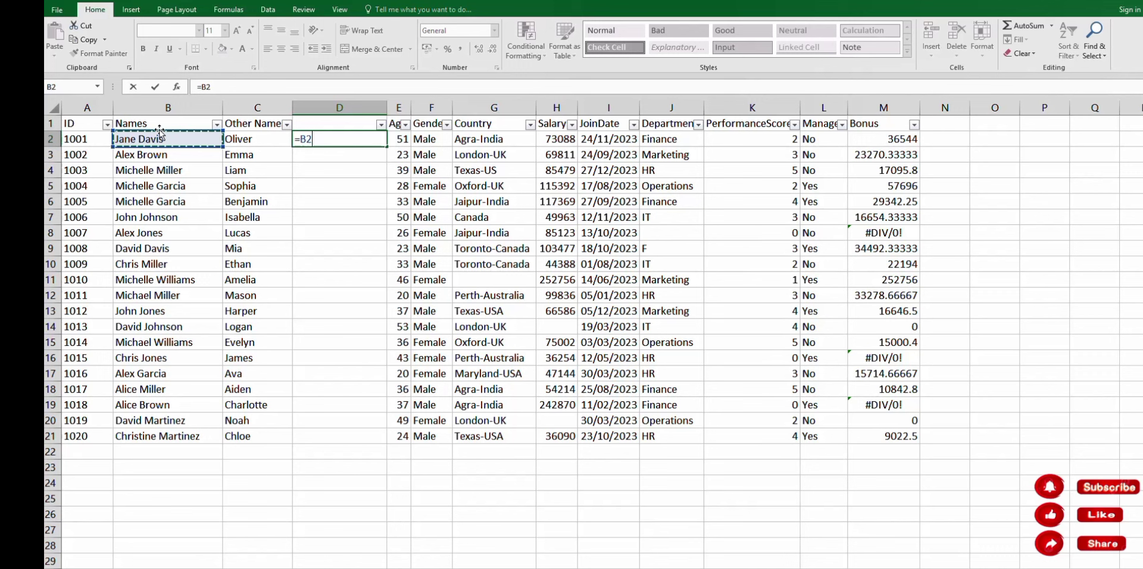
pyautogui.write('&" "&')
pyautogui.click(241, 142)
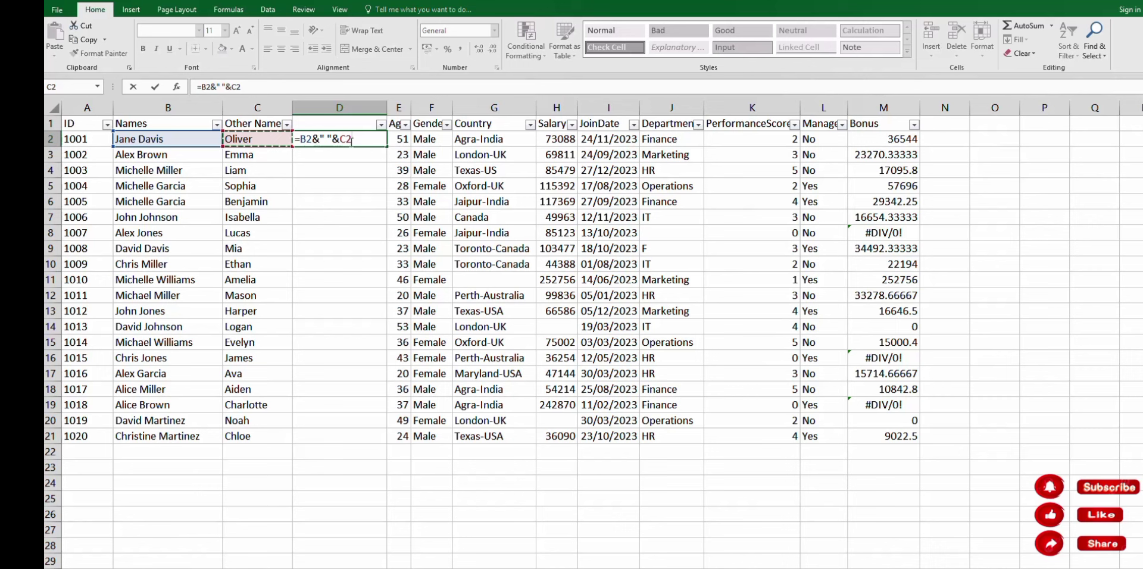
pyautogui.press('Return')
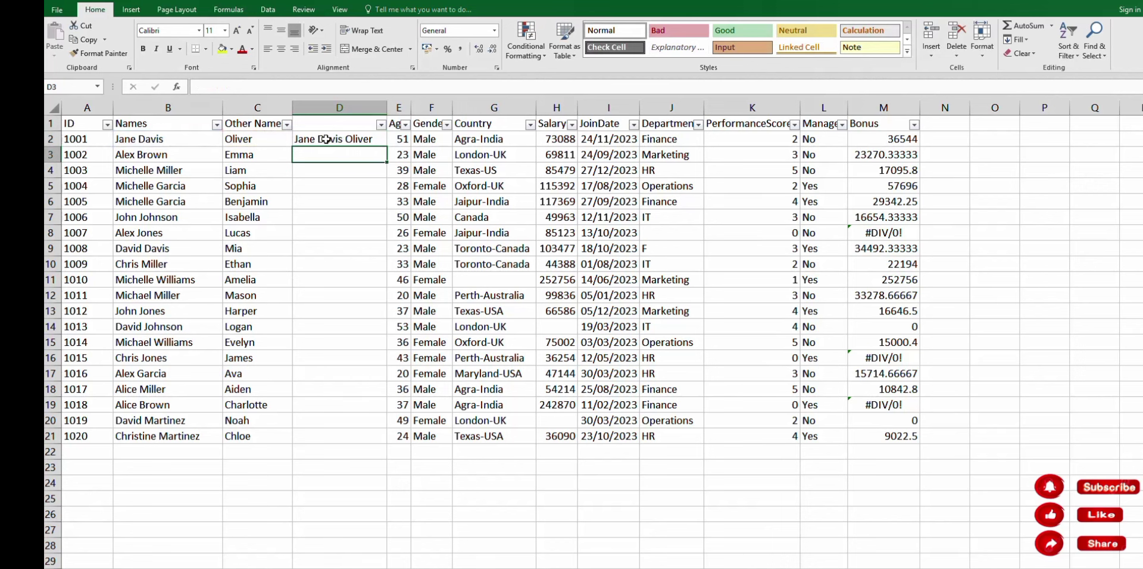
# - Fill the joined-name formula from D2 down through row 21
pyautogui.click(339, 138)
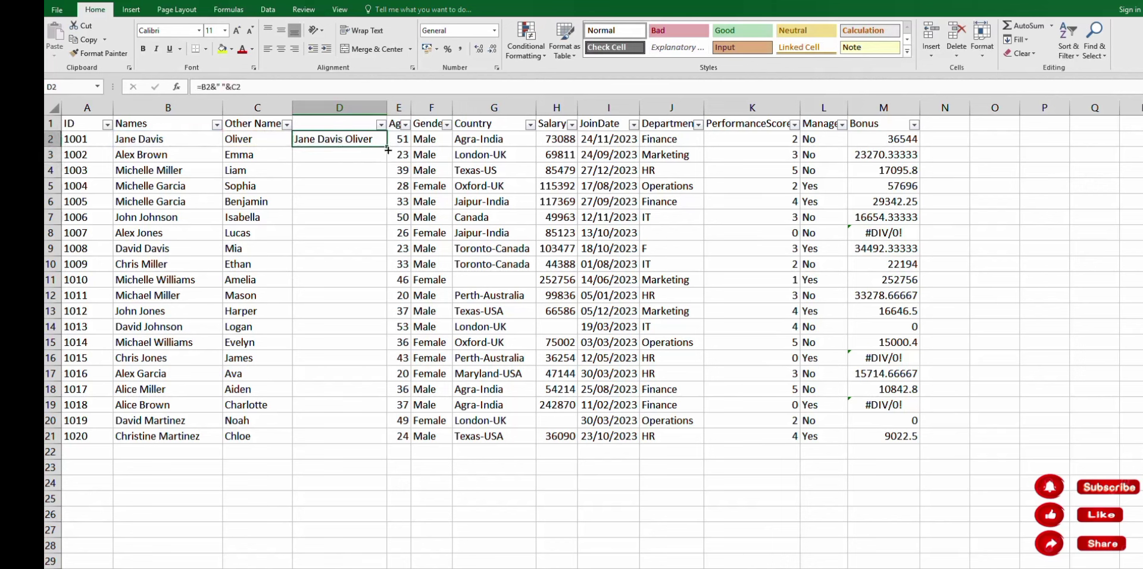
pyautogui.moveTo(387, 150); pyautogui.dragTo(387, 445)
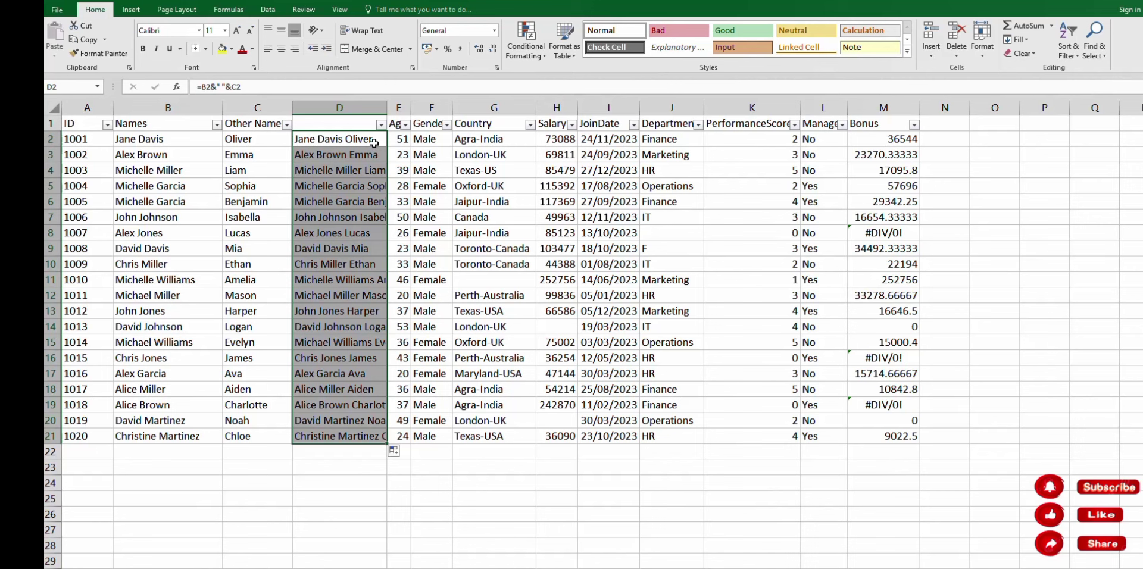
pyautogui.hotkey('ctrl', 'z')
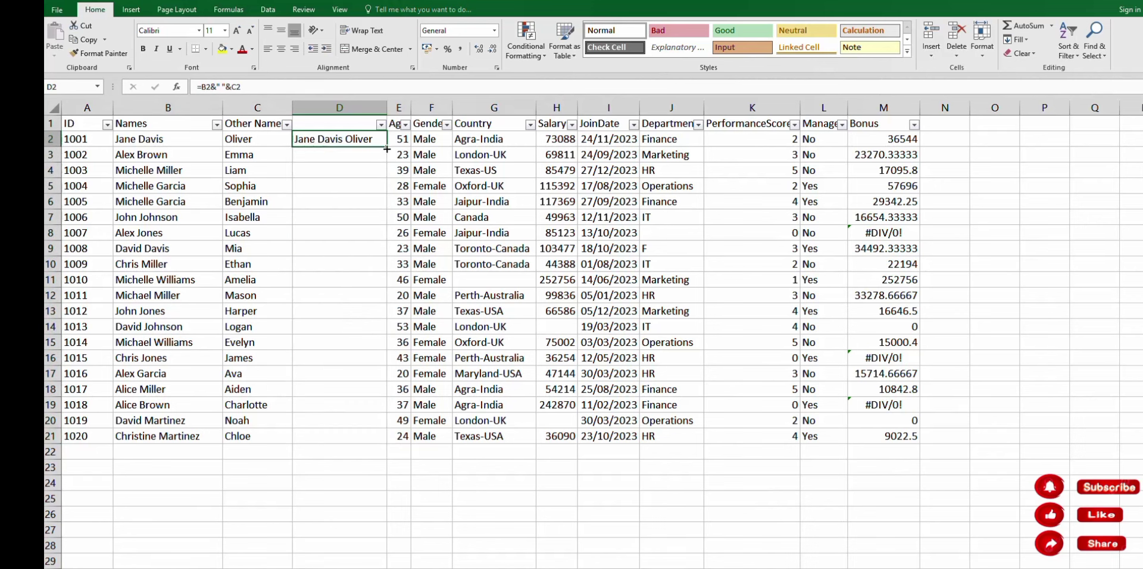
pyautogui.doubleClick(386, 148)
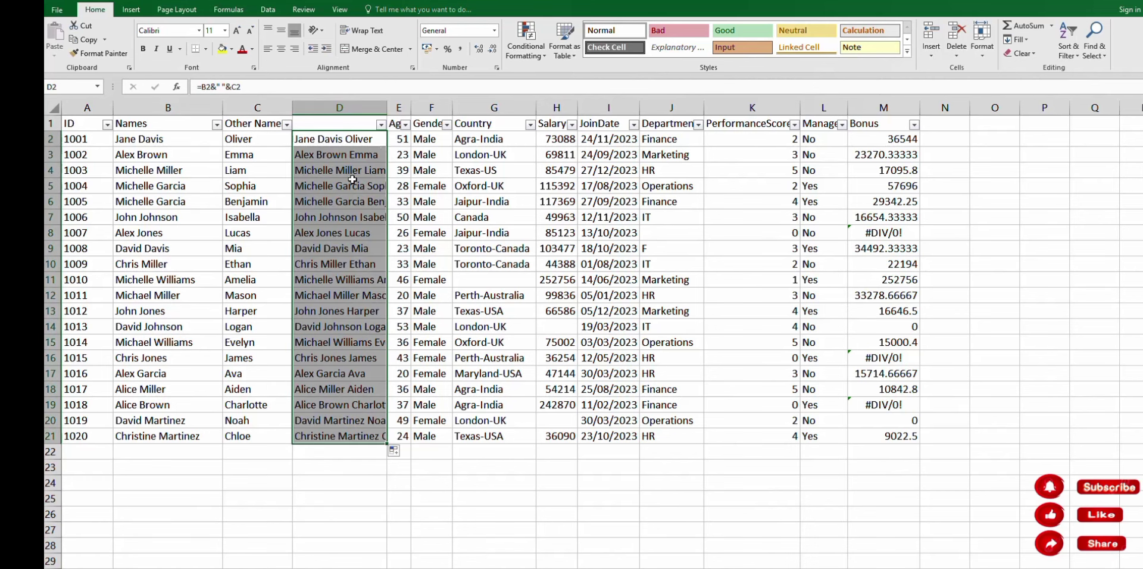
# - Enter the header Full Names in cell D1 above the joined names
pyautogui.click(323, 125)
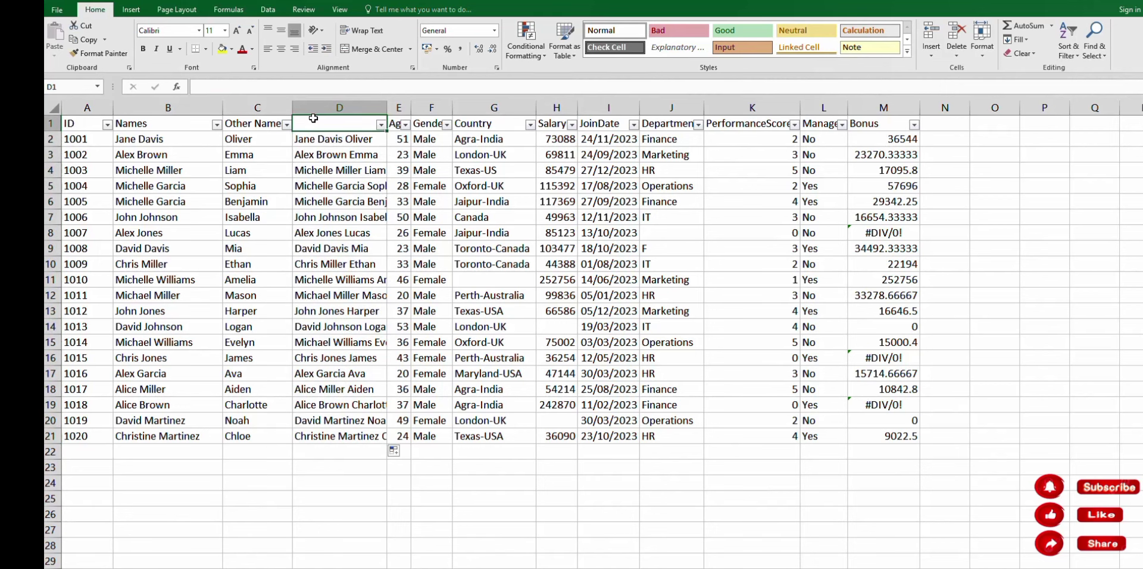
pyautogui.write('Fu')
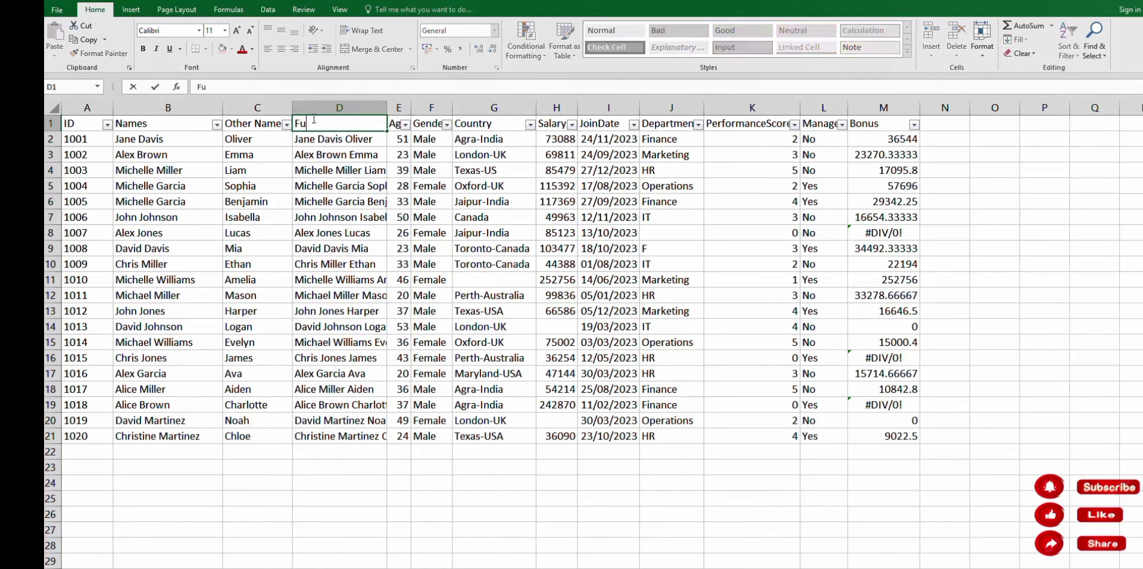
pyautogui.write('lln')
pyautogui.write(' Na')
pyautogui.write('mes')
pyautogui.click(366, 226)
# - Widen the Age column to show its whole header and fit the Full Names column to its contents
pyautogui.moveTo(156, 146); pyautogui.dragTo(247, 310)
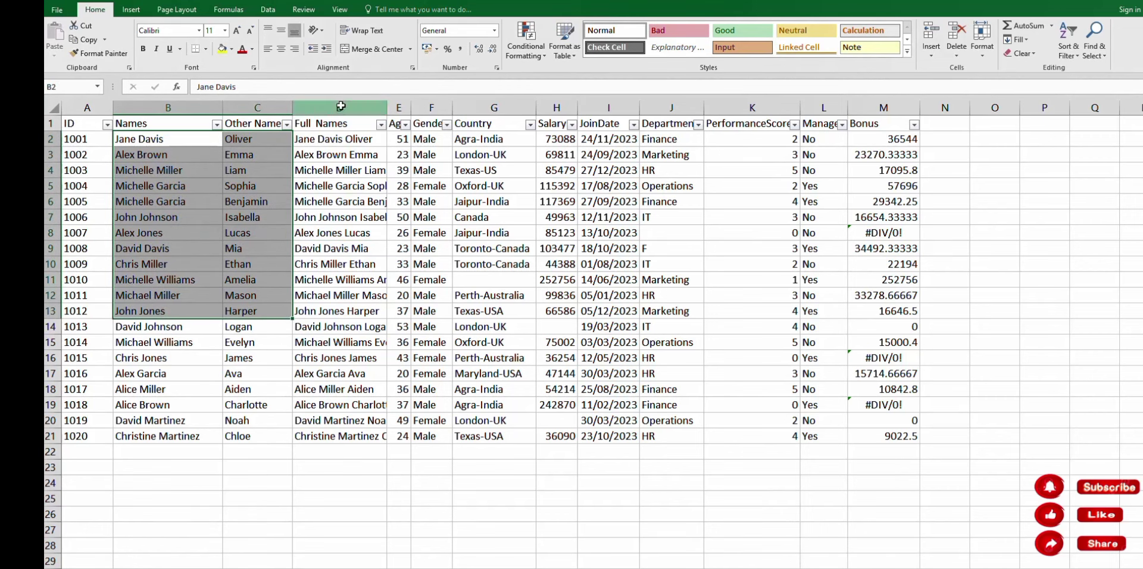
pyautogui.moveTo(411, 109); pyautogui.dragTo(430, 111)
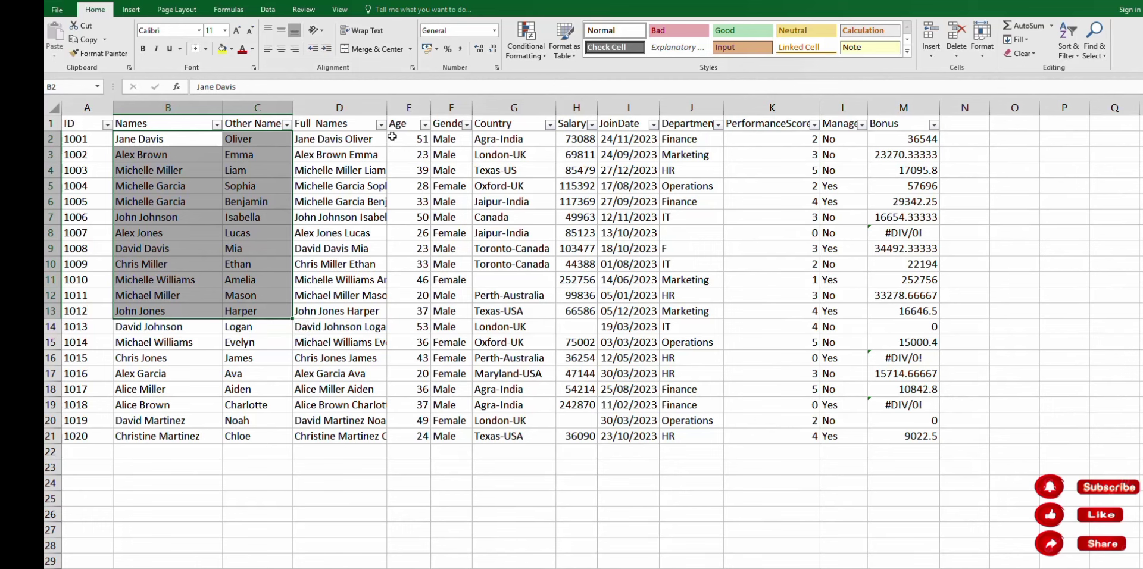
pyautogui.doubleClick(385, 107)
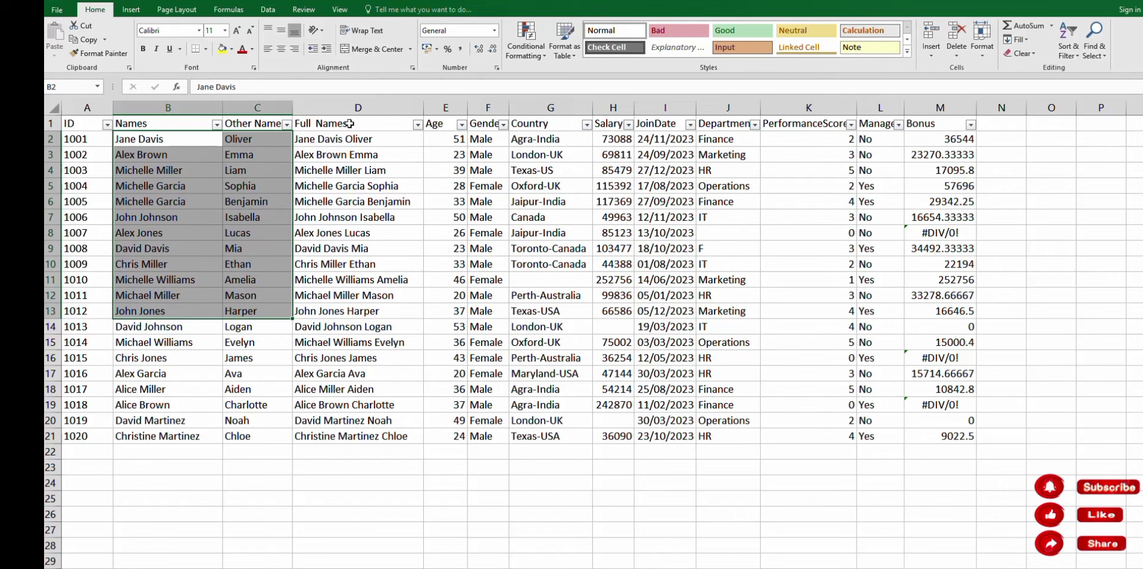
# - Check the distinct values listed in the Age column's filter
pyautogui.click(447, 107)
pyautogui.click(461, 124)
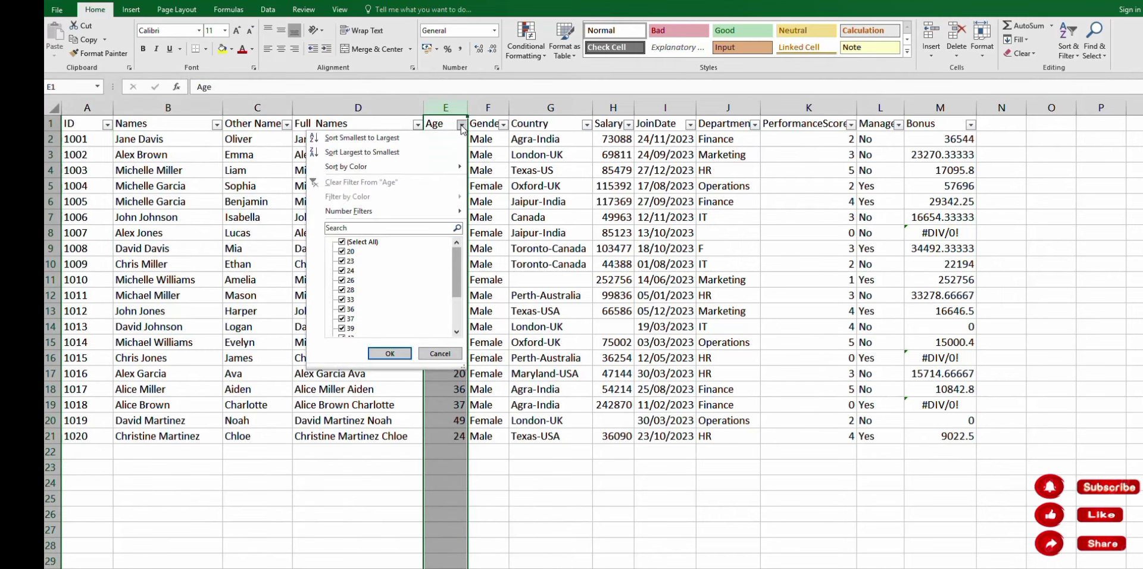
pyautogui.click(504, 474)
pyautogui.click(504, 474)
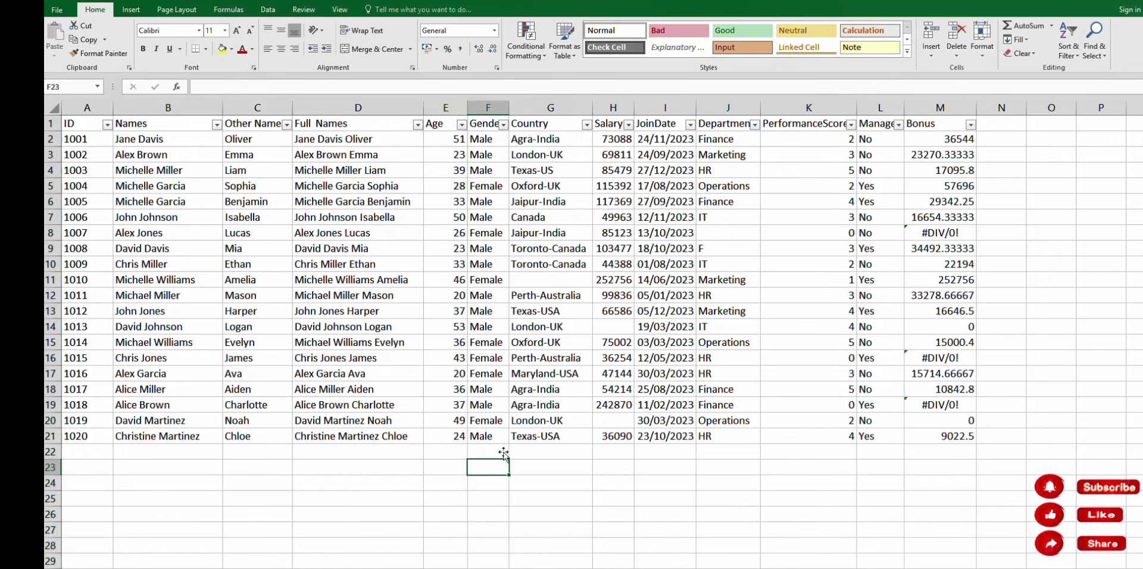
# - Change the number format of the whole Age column to Text
pyautogui.click(451, 104)
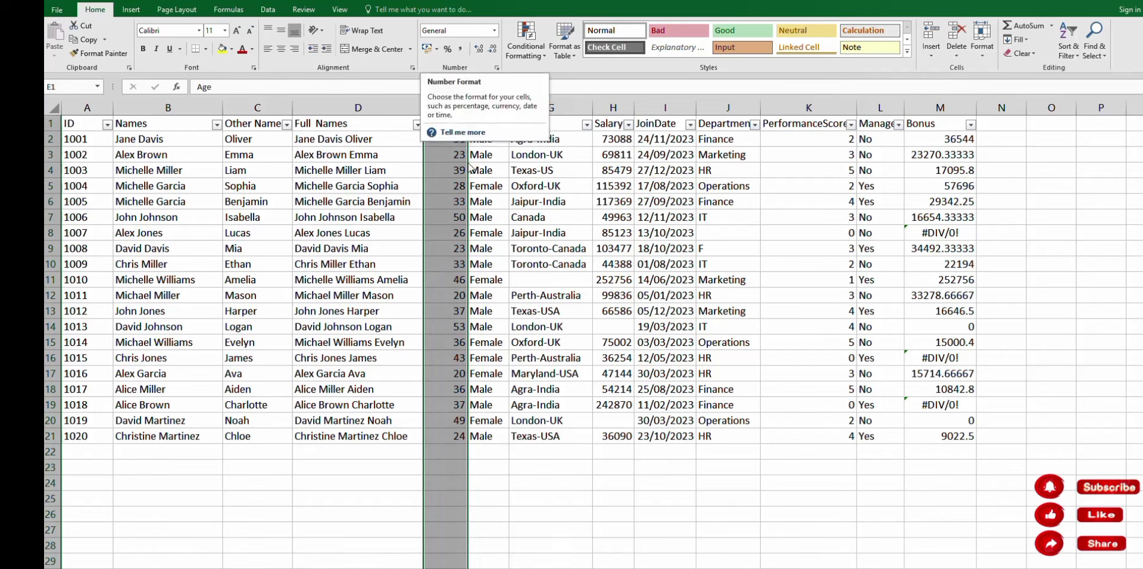
pyautogui.click(494, 31)
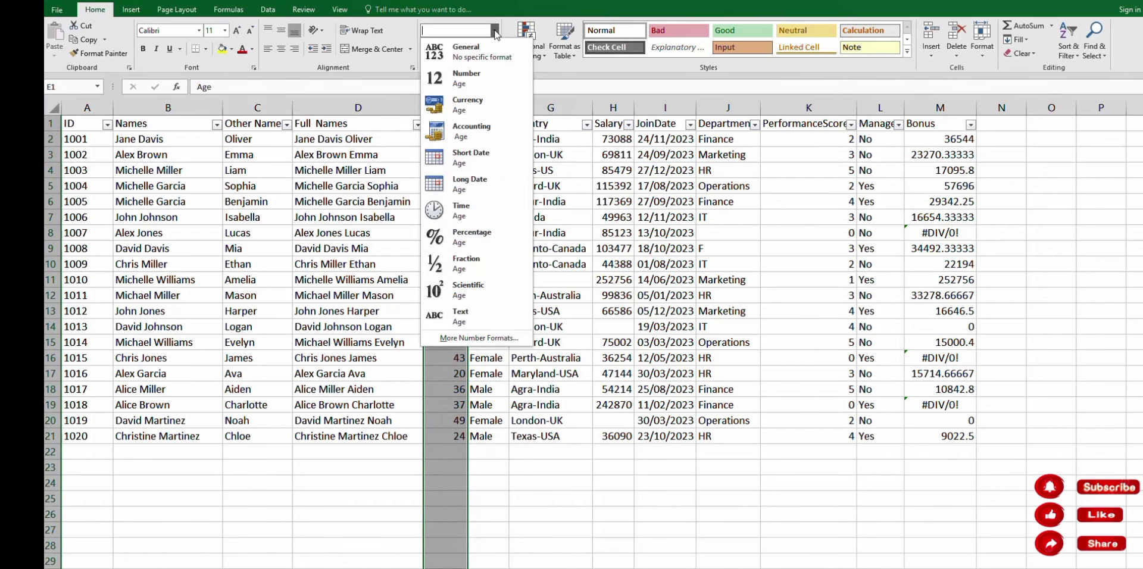
pyautogui.click(466, 318)
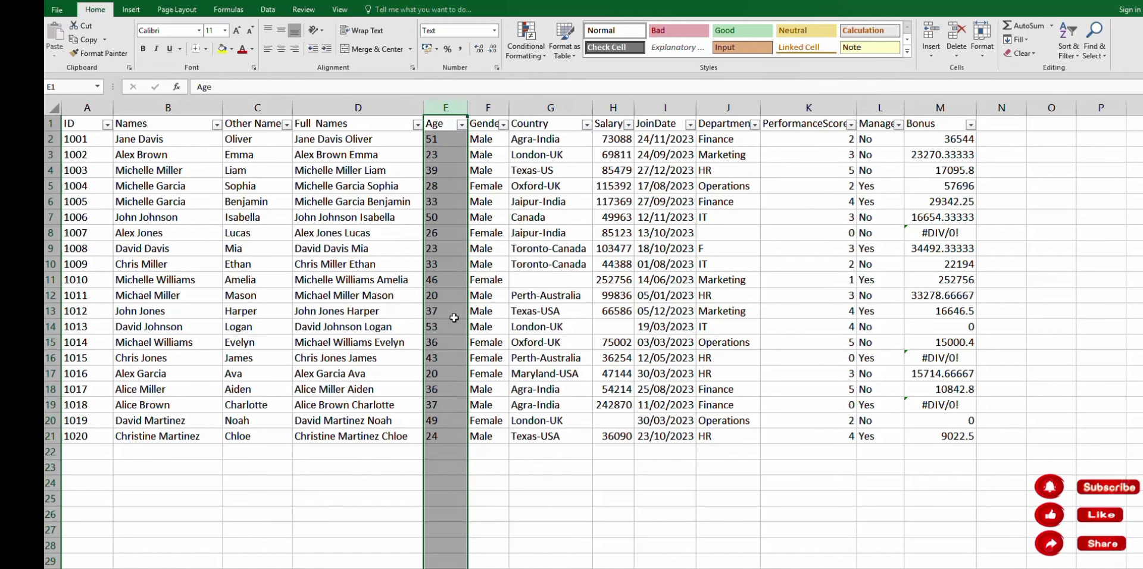
pyautogui.click(518, 515)
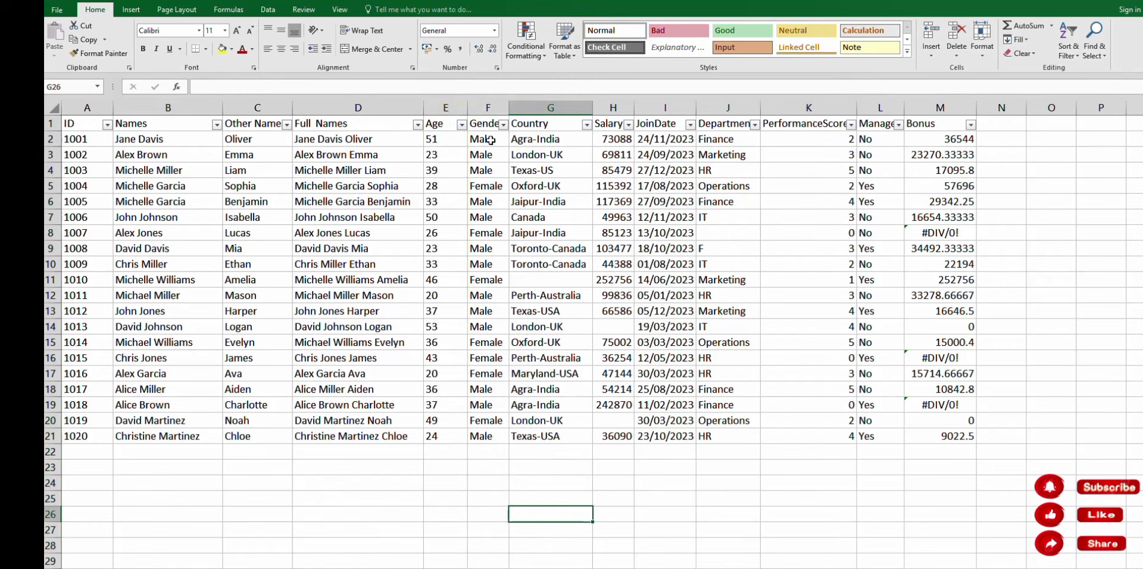
# - Review the distinct values in the Gender filter and inspect the Country column's joined entries and empty cell G11
pyautogui.click(503, 125)
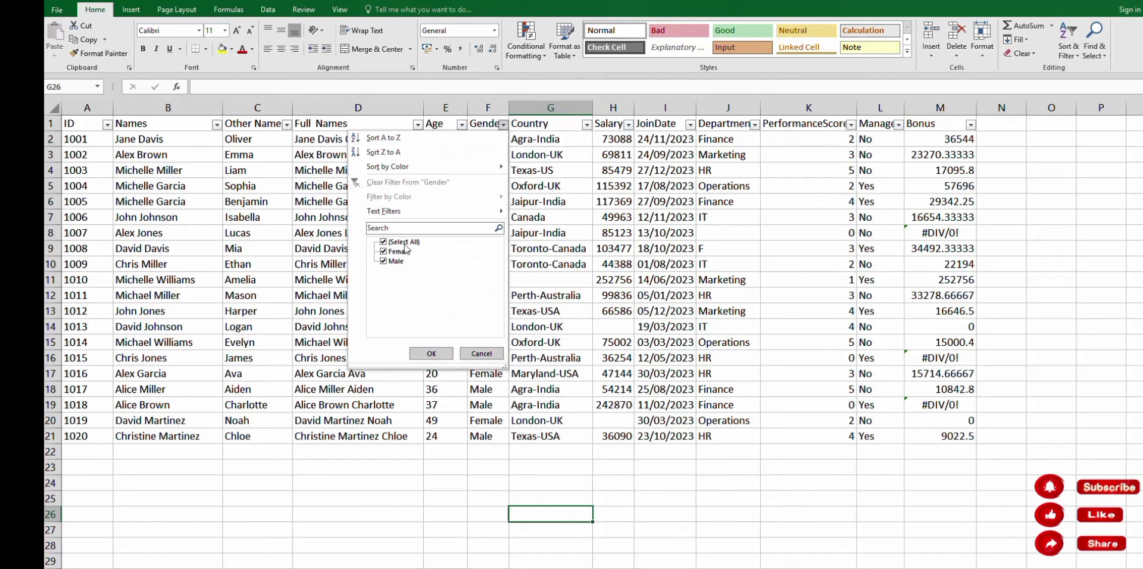
pyautogui.click(487, 358)
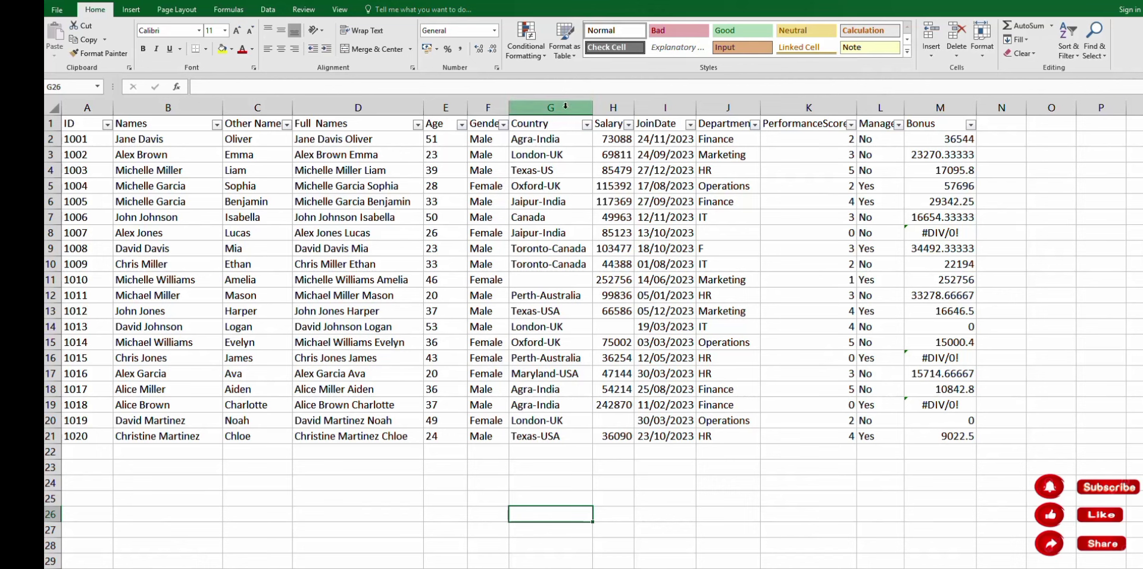
pyautogui.click(547, 281)
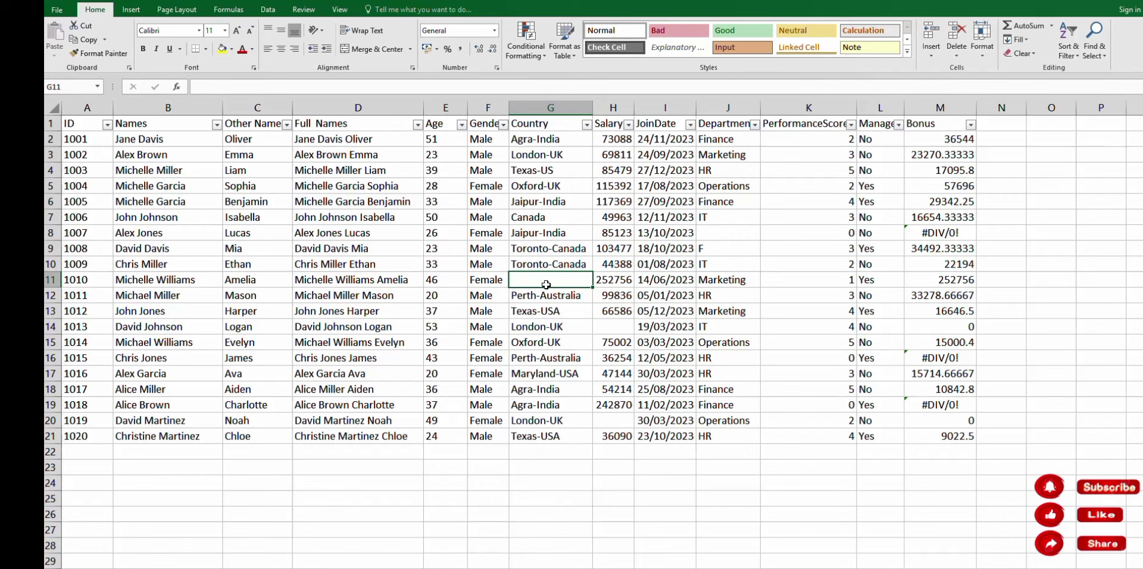
pyautogui.click(537, 140)
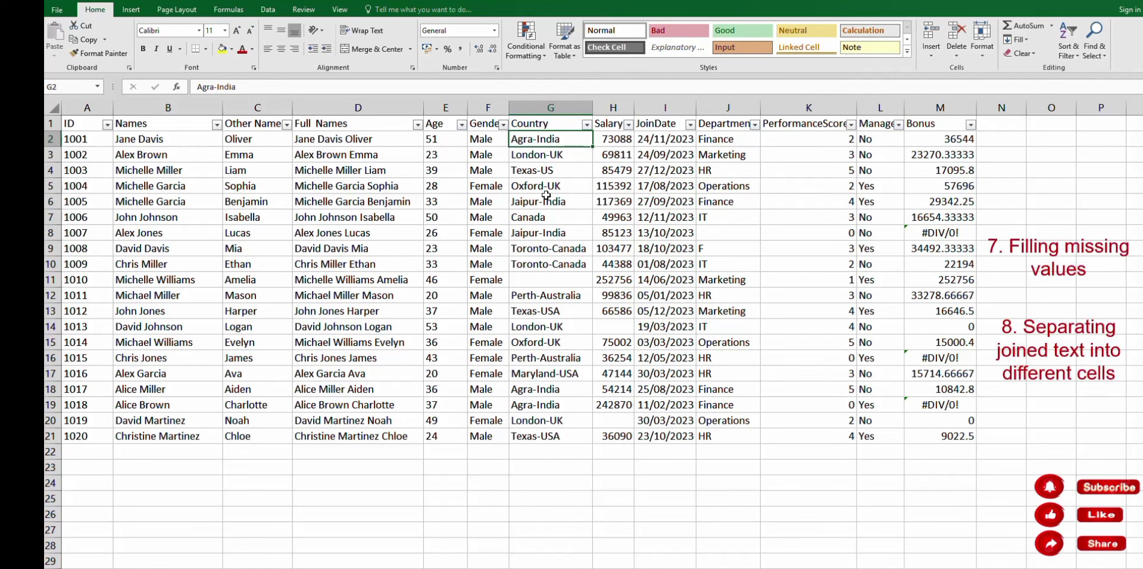
pyautogui.click(544, 278)
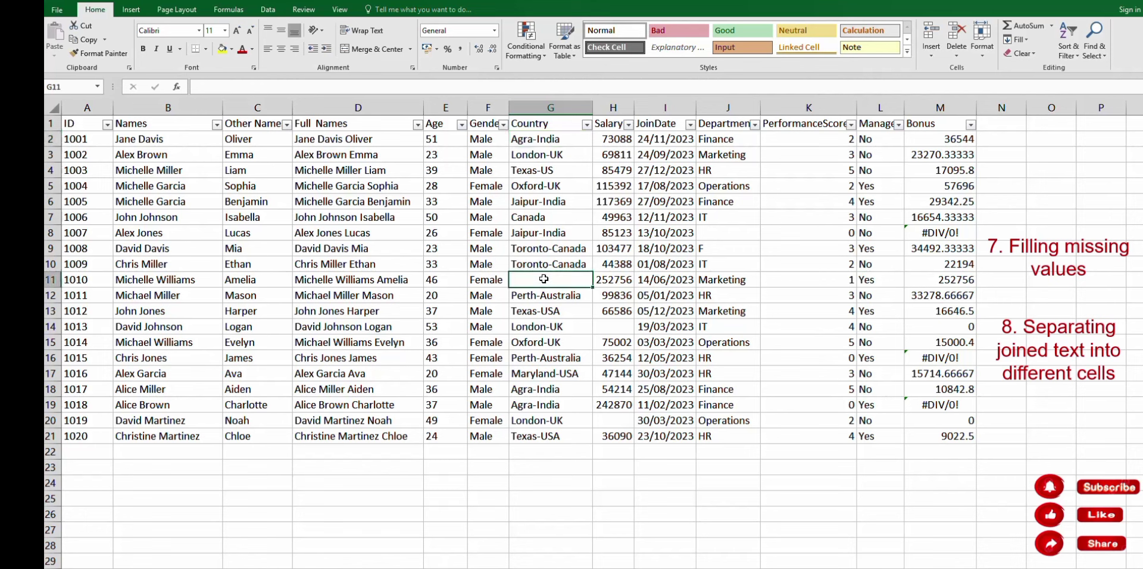
pyautogui.click(547, 107)
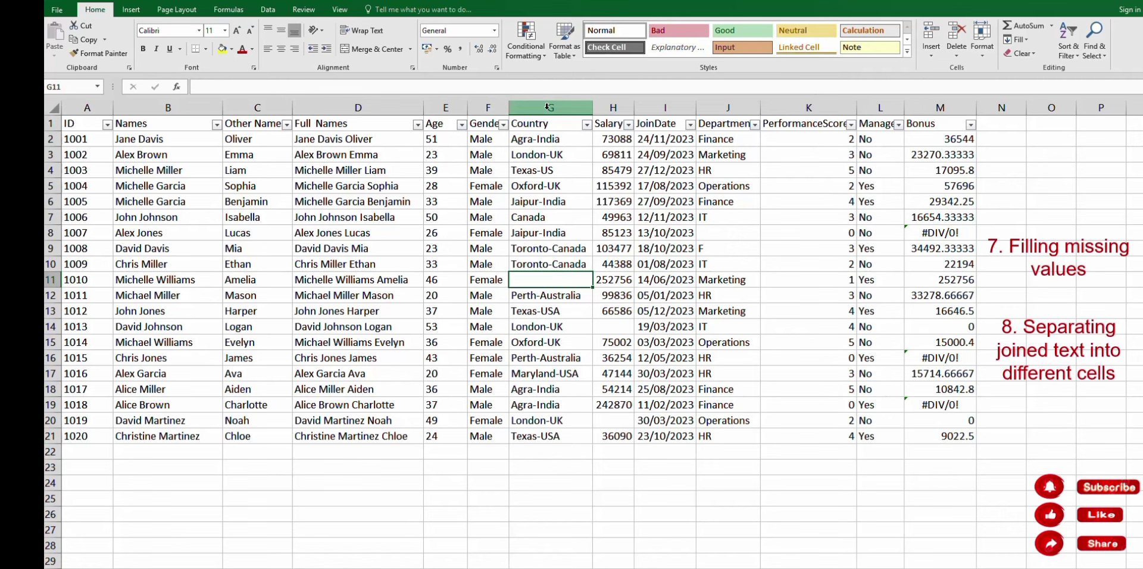
pyautogui.click(548, 278)
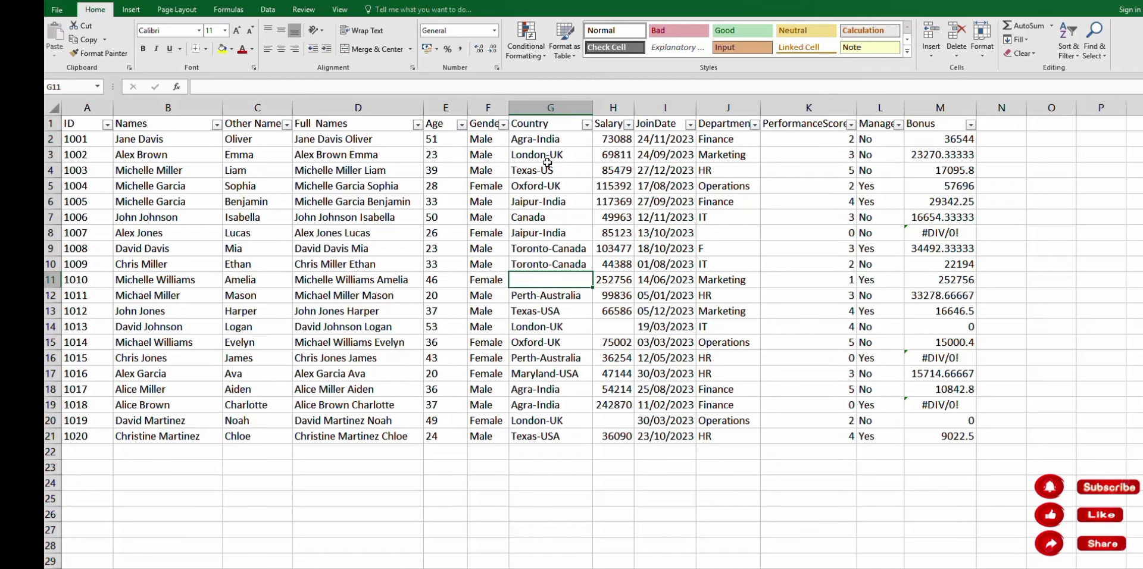
pyautogui.click(558, 109)
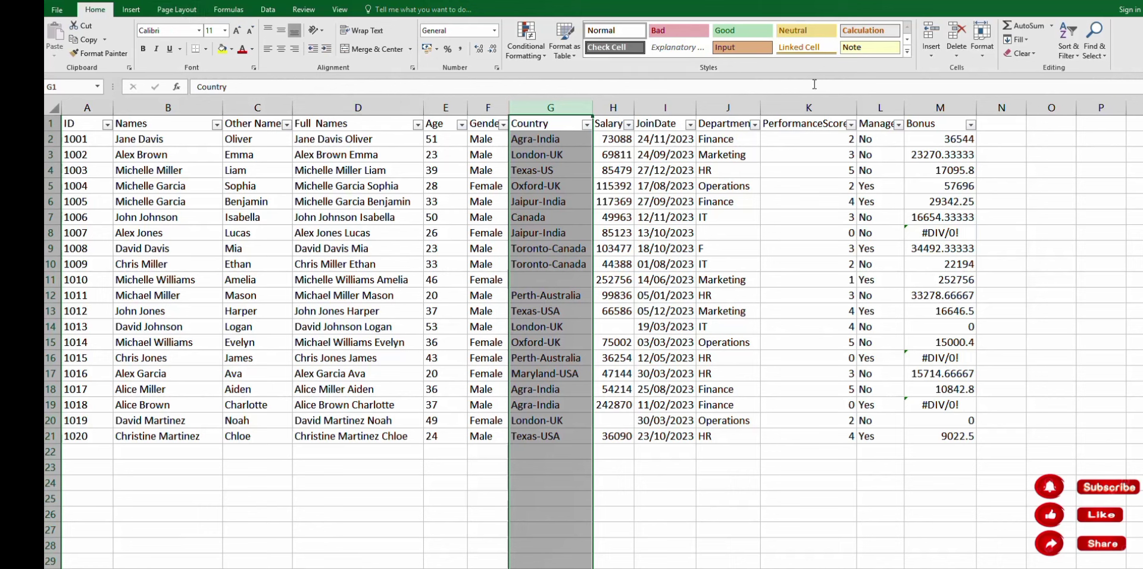
pyautogui.click(1094, 54)
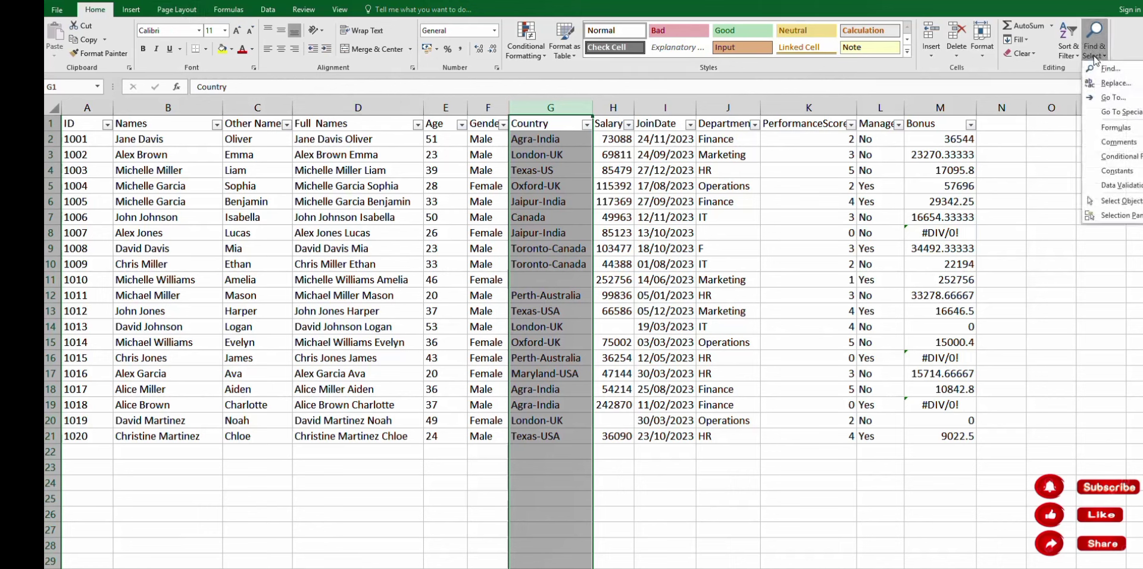
pyautogui.click(1114, 83)
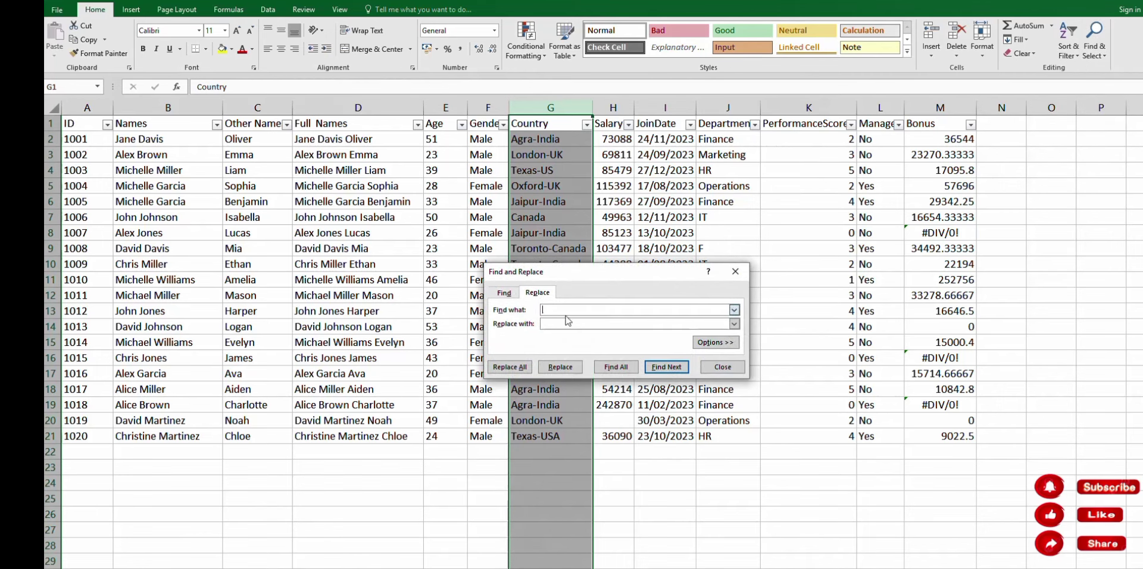
pyautogui.click(552, 323)
pyautogui.click(735, 271)
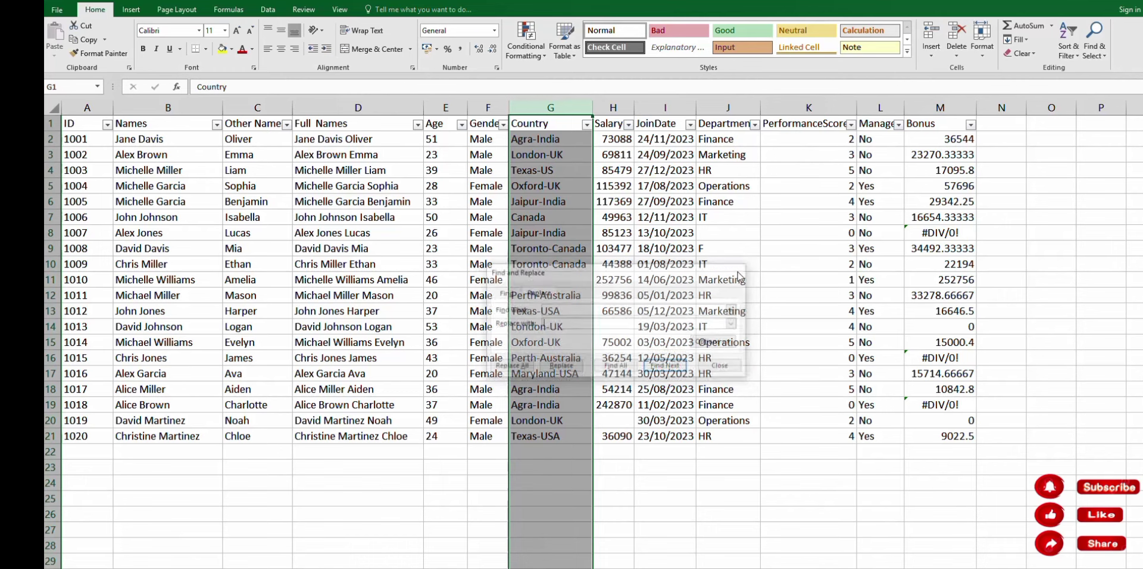
# - Replace all blank cells in the Country data range G2:G21 with NA, and check cell G11
pyautogui.click(544, 142)
pyautogui.moveTo(543, 141); pyautogui.dragTo(541, 436)
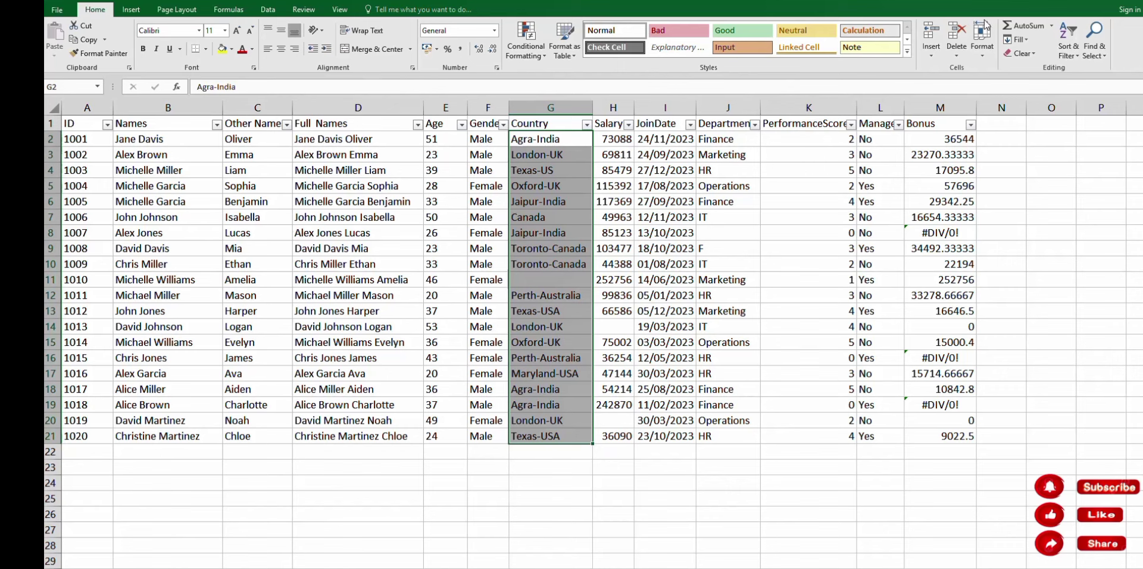
pyautogui.click(1095, 54)
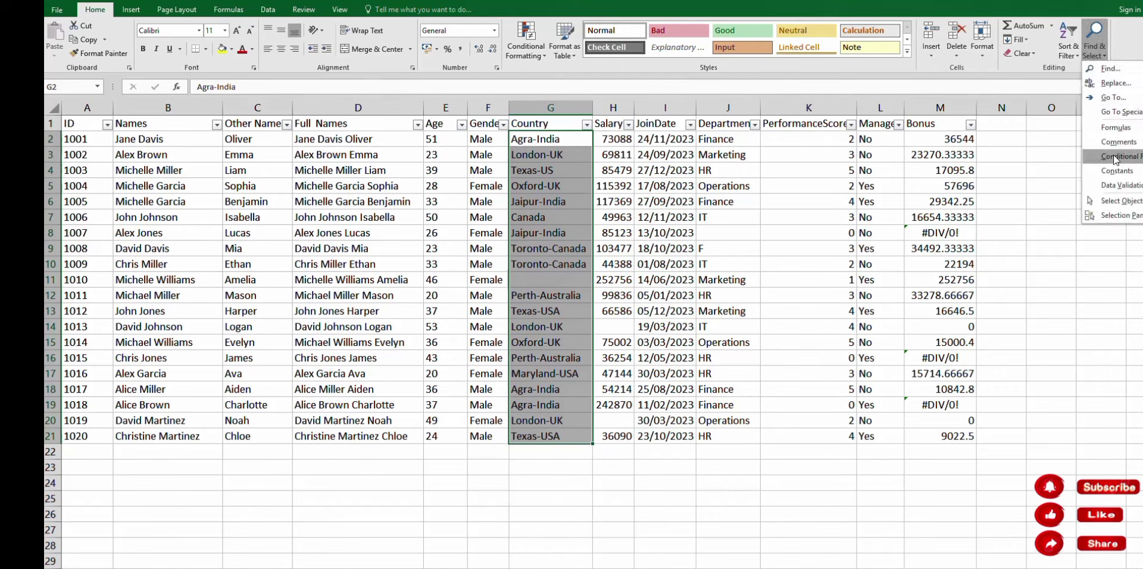
pyautogui.click(1112, 83)
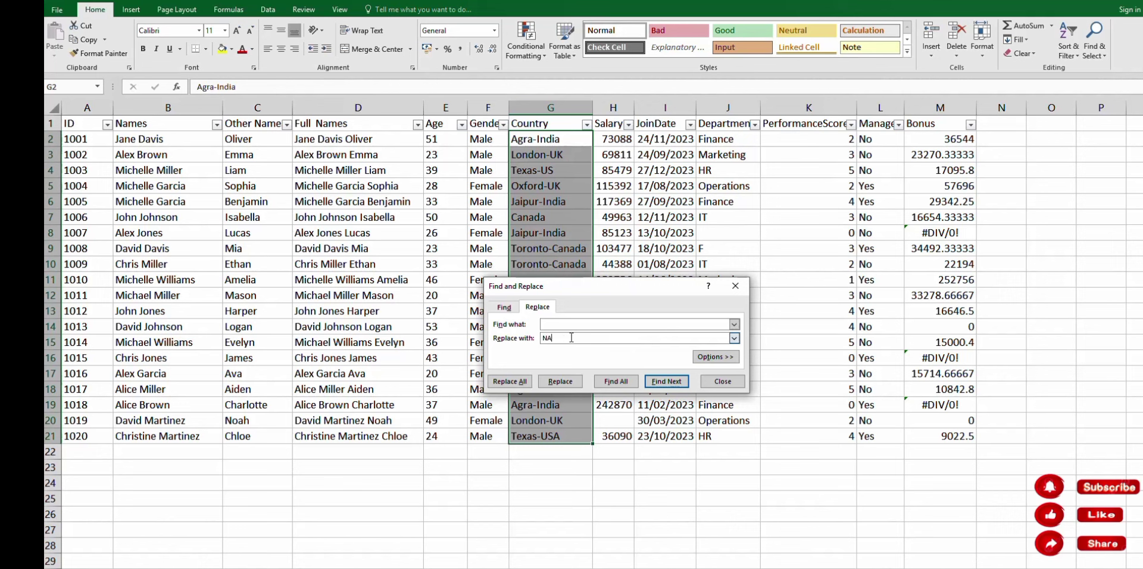
pyautogui.click(560, 382)
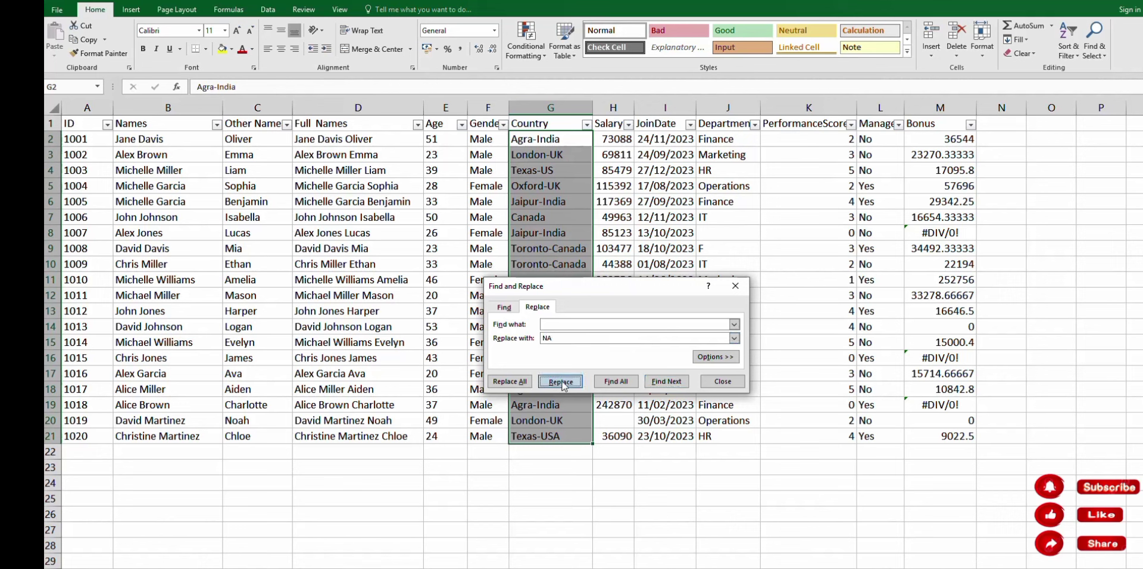
pyautogui.click(622, 345)
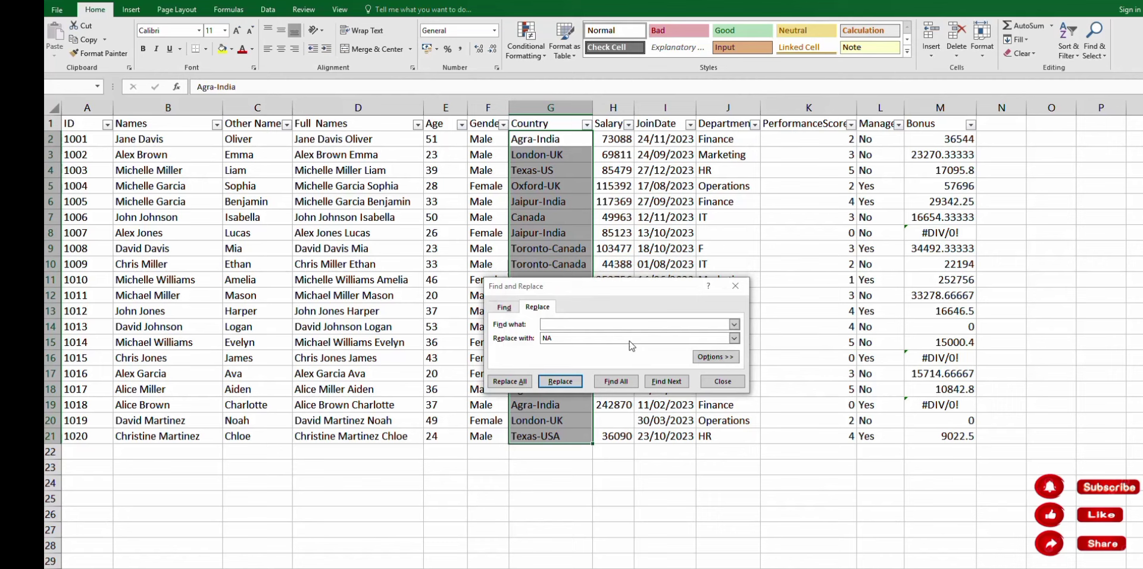
pyautogui.click(513, 382)
pyautogui.click(621, 337)
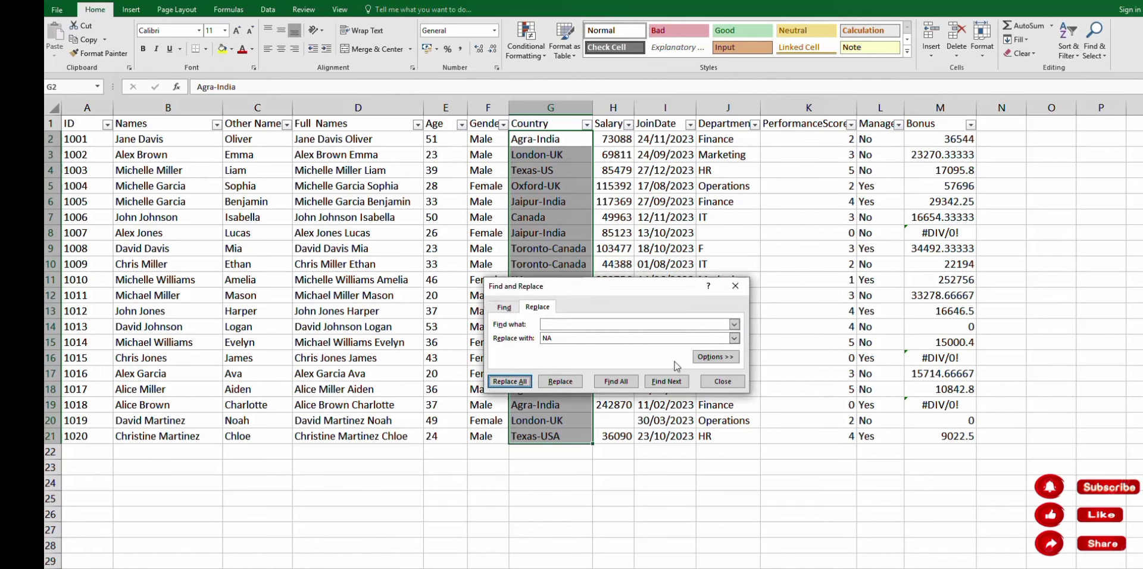
pyautogui.click(735, 285)
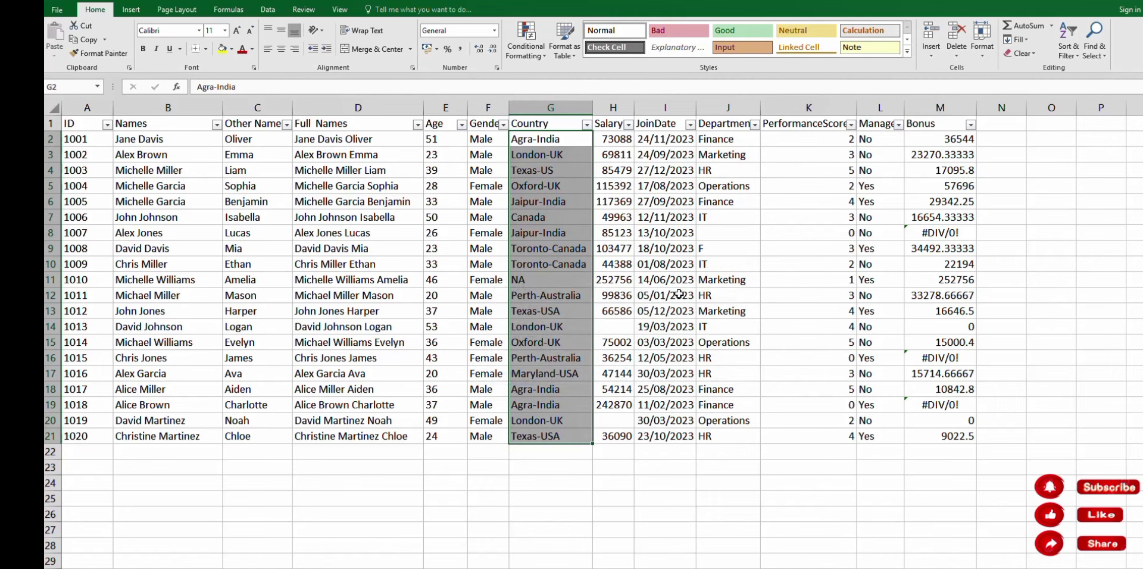
pyautogui.click(549, 283)
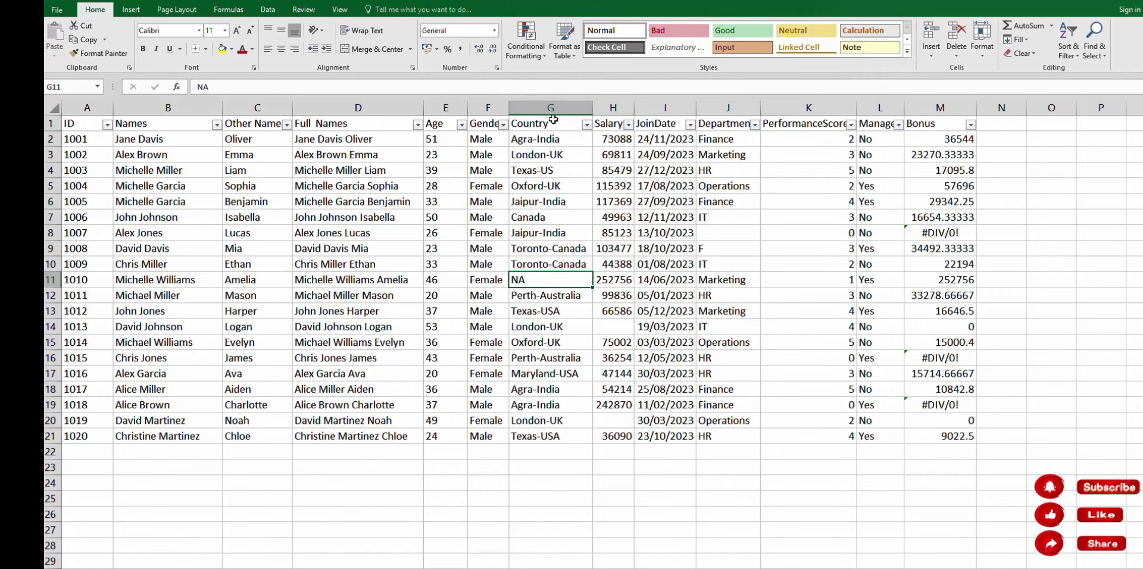
# - Insert an empty column between the Country and Salary columns
pyautogui.click(616, 108)
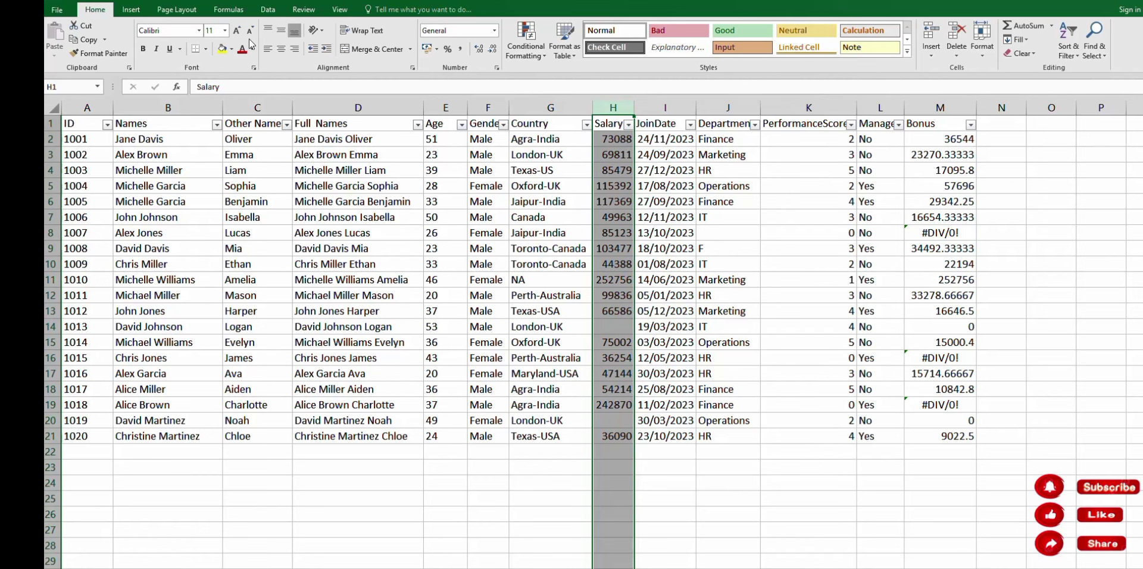
pyautogui.click(930, 33)
pyautogui.click(645, 141)
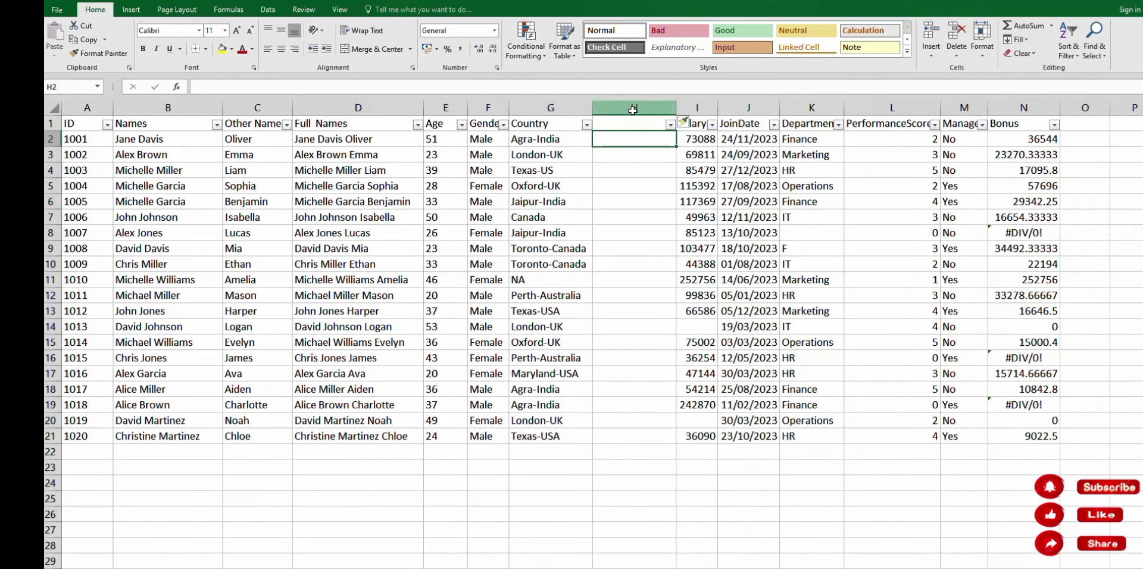
# - Begin Text to Columns on the Country column as Delimited data, with a hyphen as the Other delimiter
pyautogui.click(545, 140)
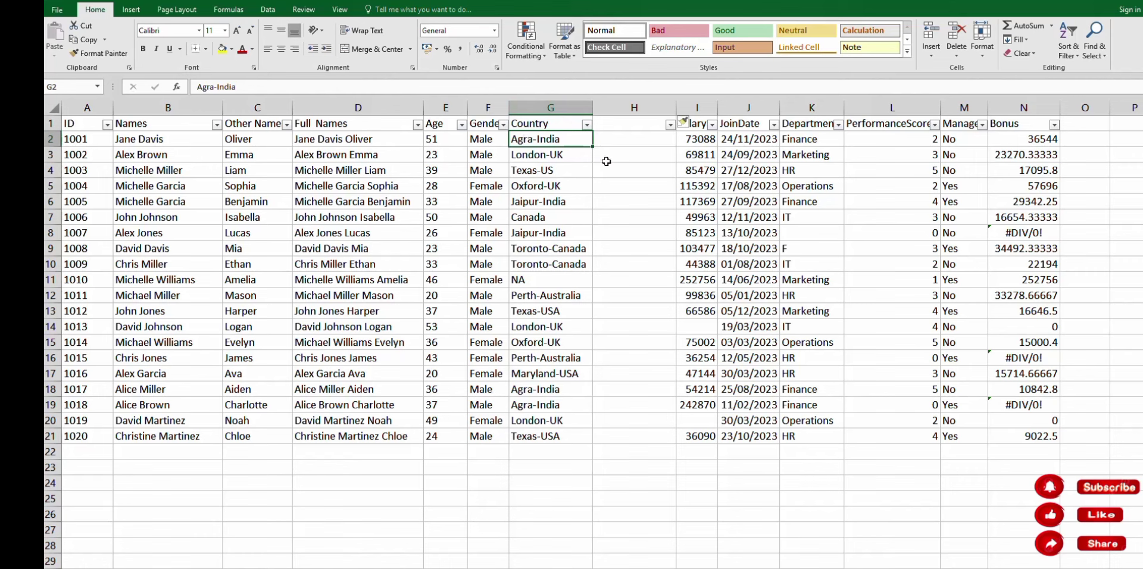
pyautogui.click(546, 107)
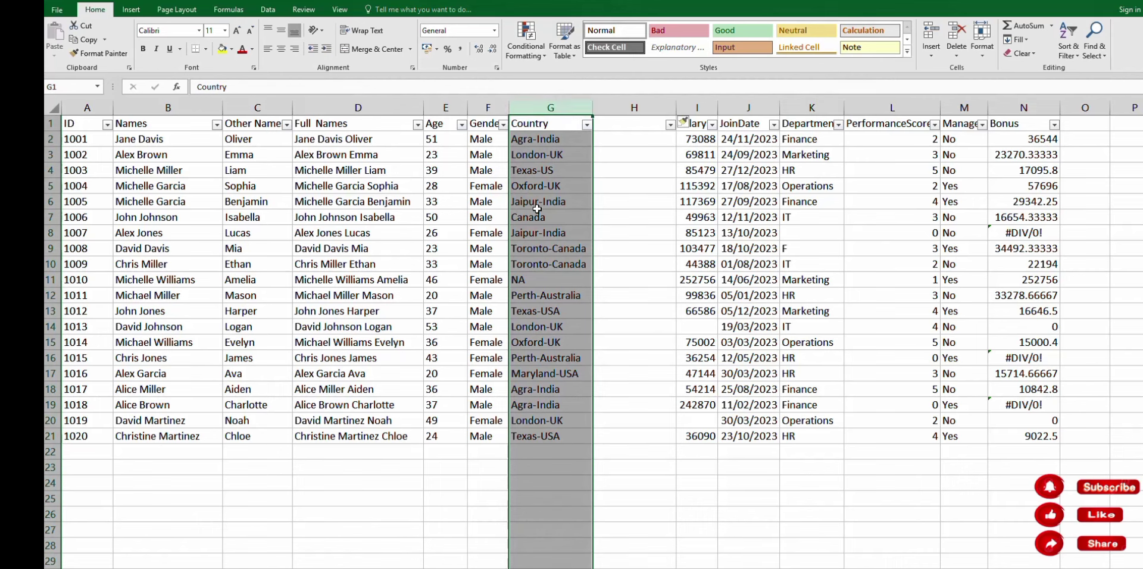
pyautogui.click(268, 11)
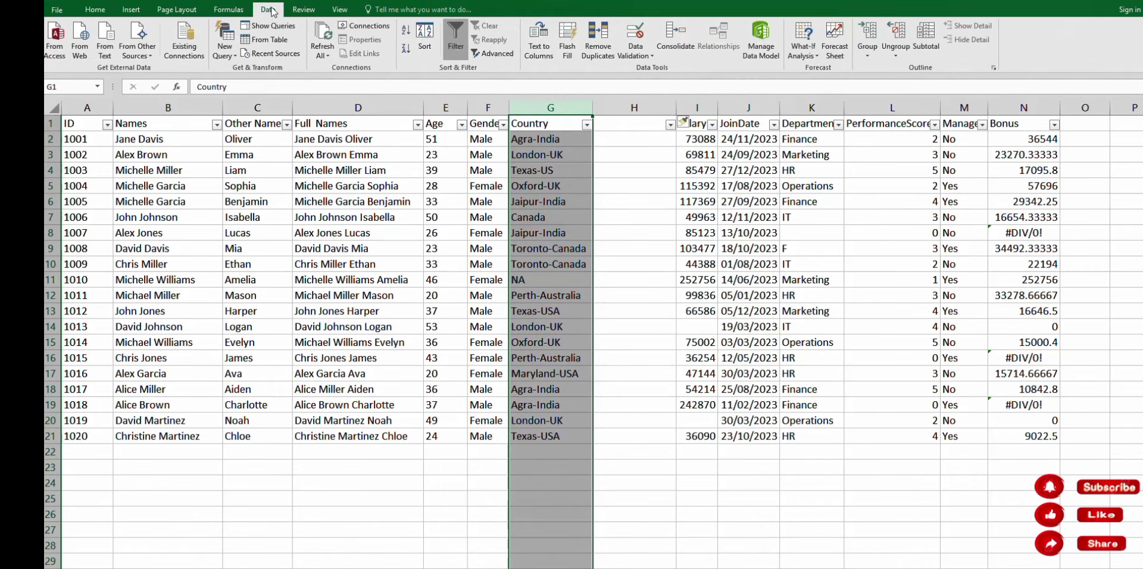
pyautogui.click(534, 41)
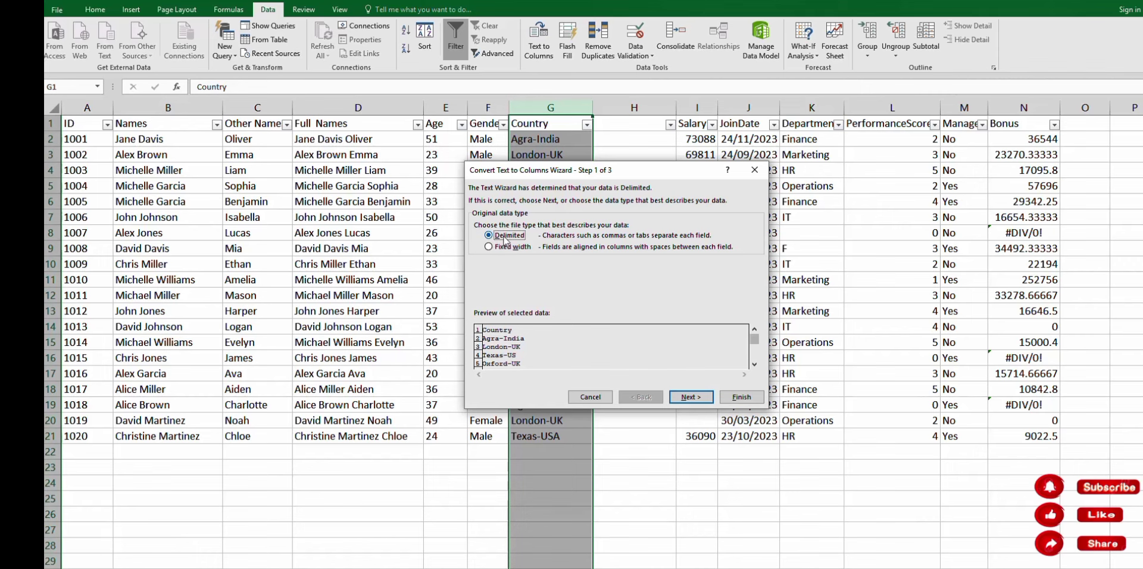
pyautogui.click(688, 398)
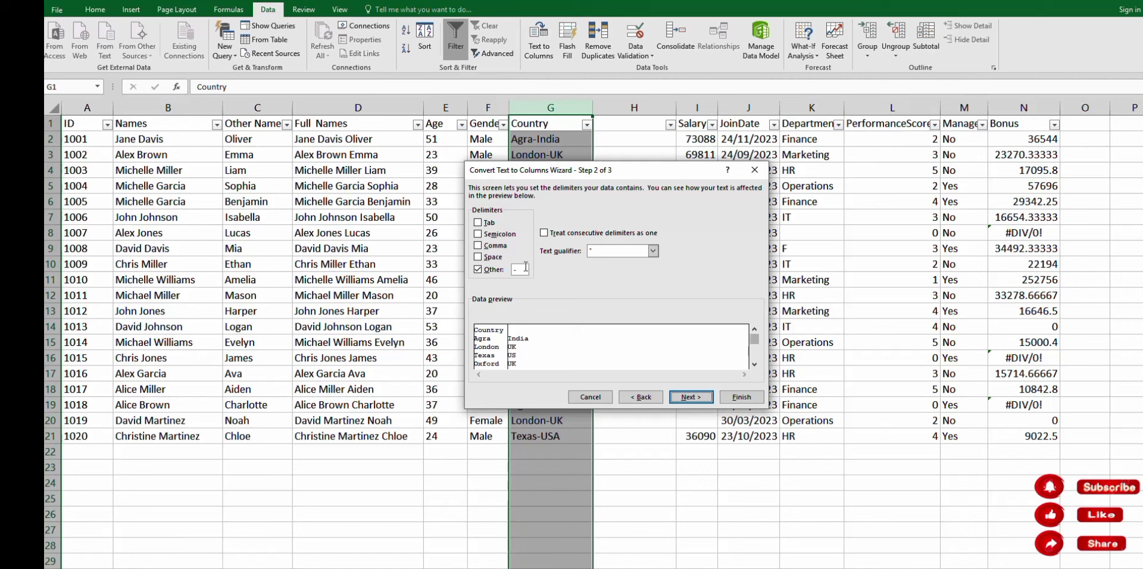
pyautogui.click(478, 223)
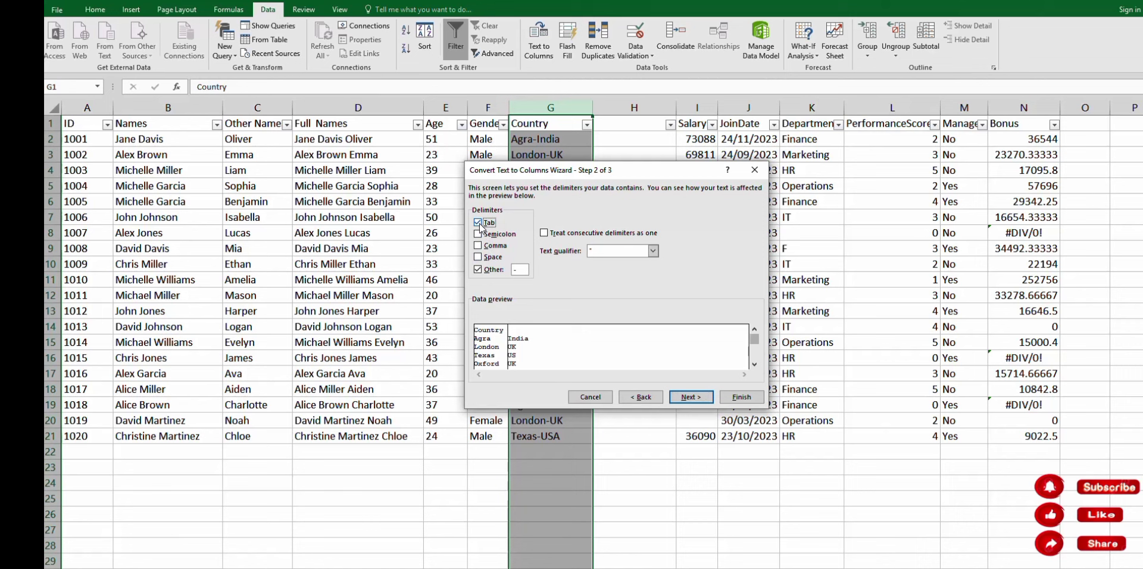
pyautogui.click(477, 270)
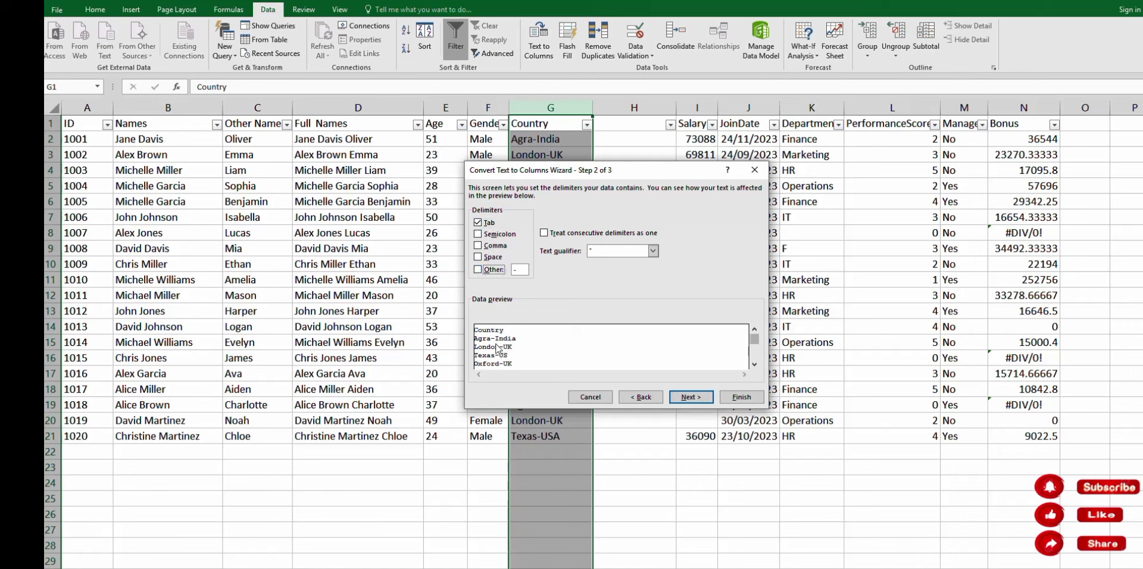
pyautogui.click(479, 229)
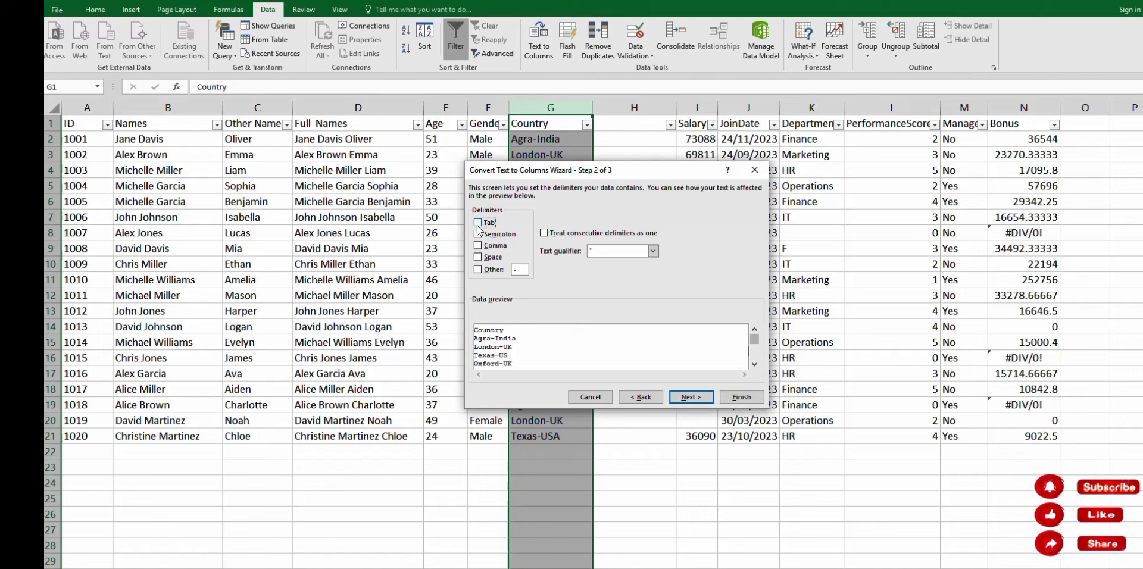
pyautogui.click(478, 269)
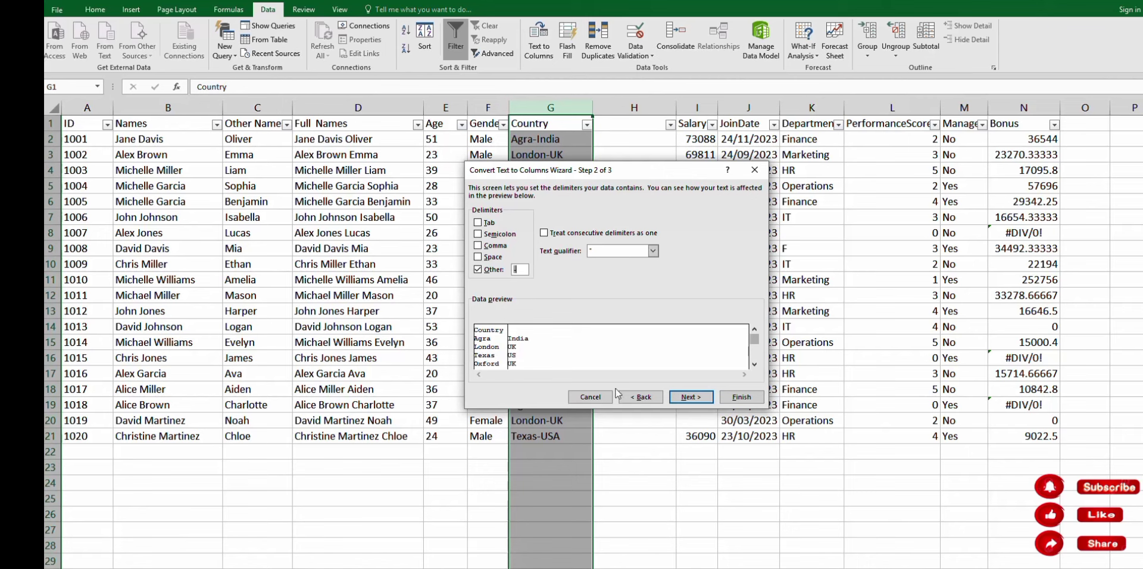
# - Finish splitting the Country column at the hyphen with General format and destination $G$1, and check the split-off values in H2:H21
pyautogui.click(692, 397)
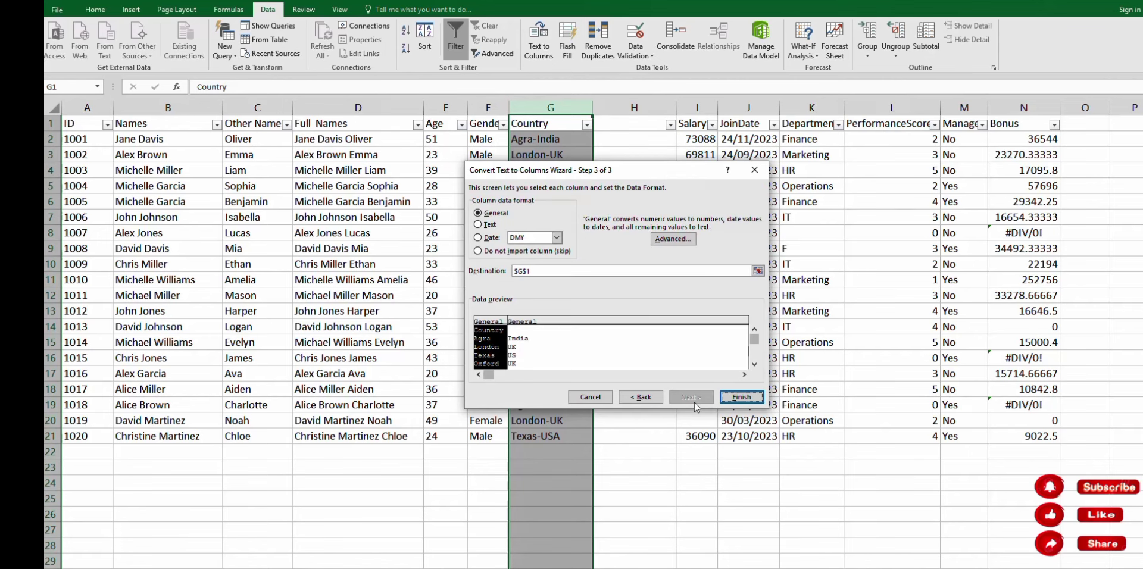
pyautogui.click(740, 397)
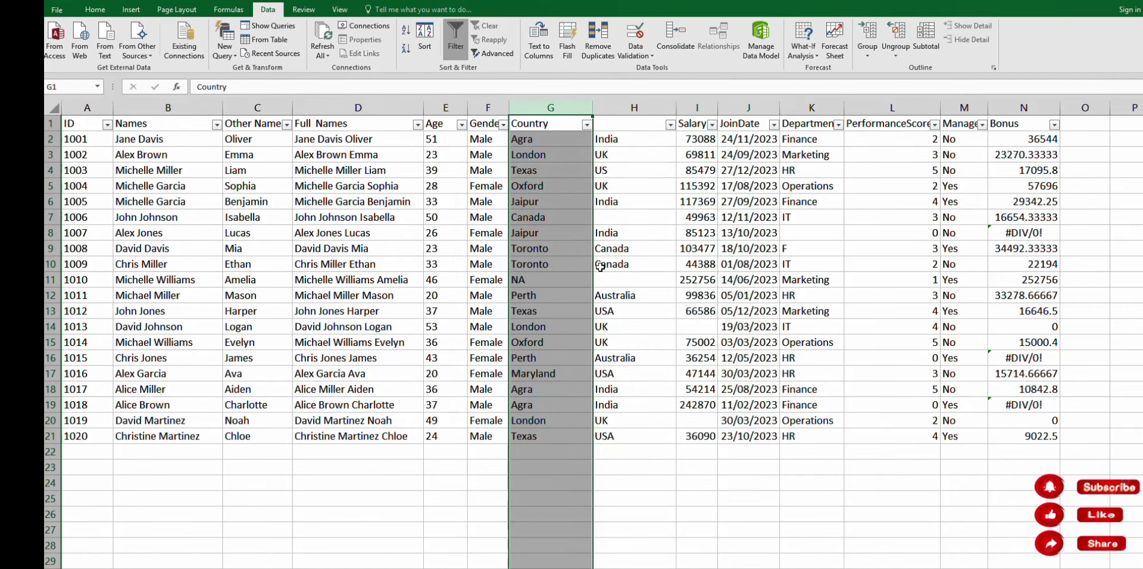
pyautogui.click(622, 141)
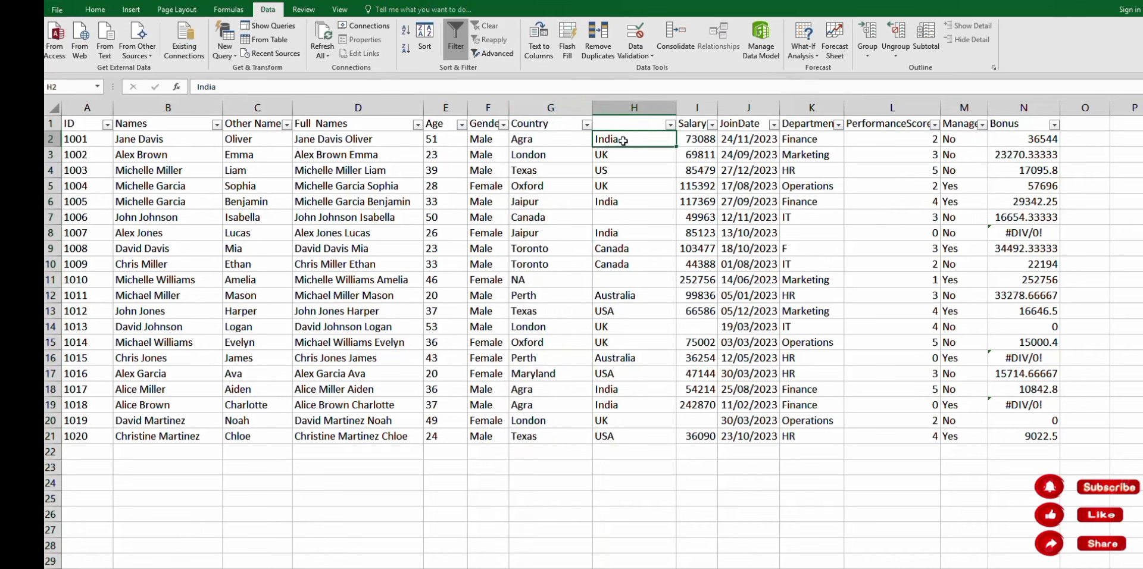
pyautogui.moveTo(622, 141); pyautogui.dragTo(627, 440)
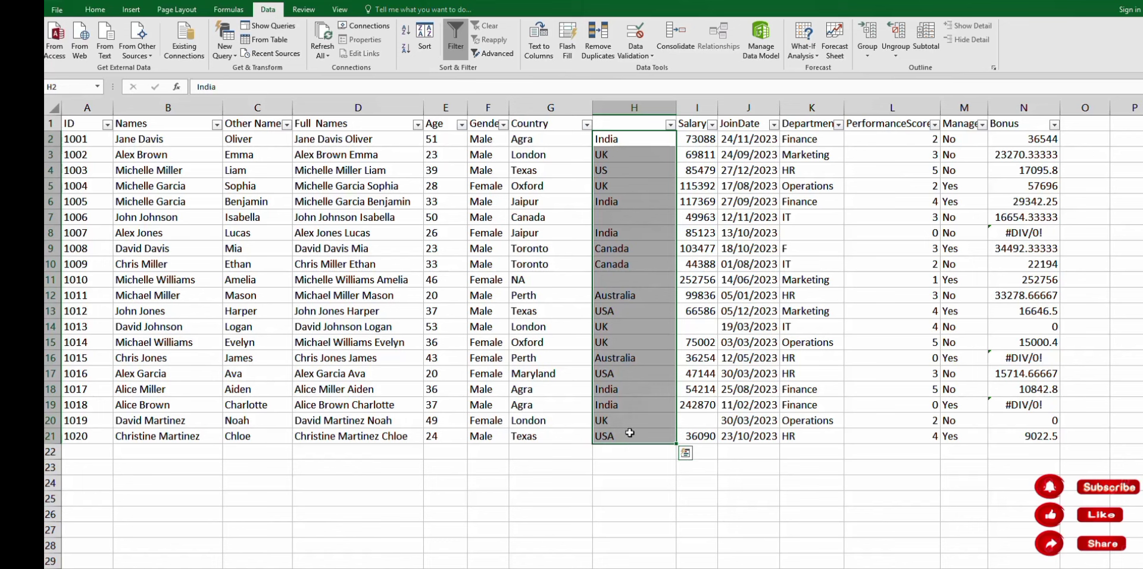
# - Rename the header in G1 to Area and enter Country as the header in H1
pyautogui.click(529, 123)
pyautogui.write('A')
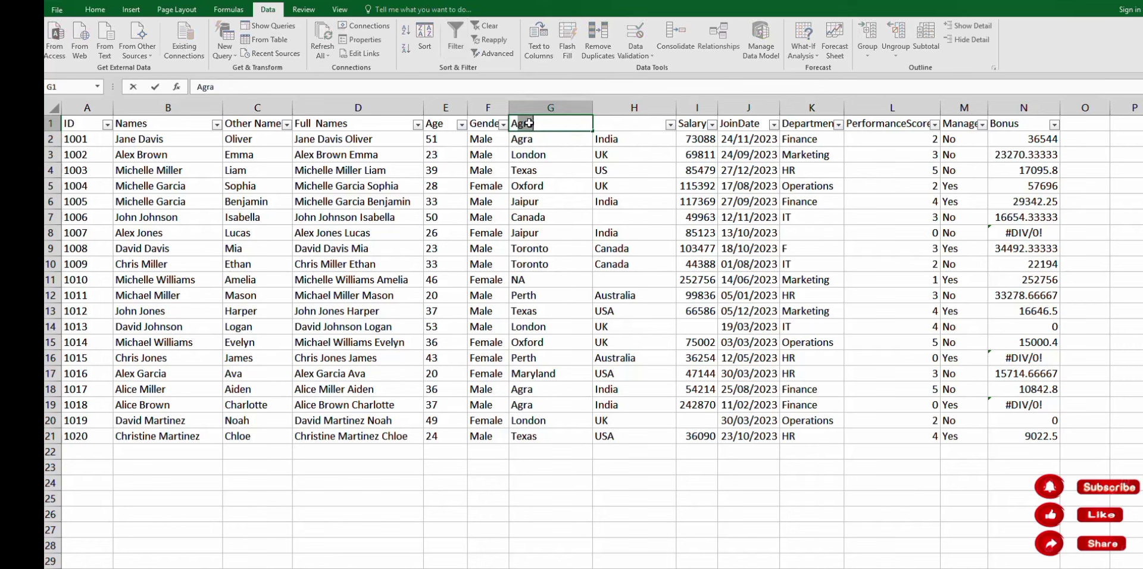
pyautogui.write('rea')
pyautogui.click(612, 126)
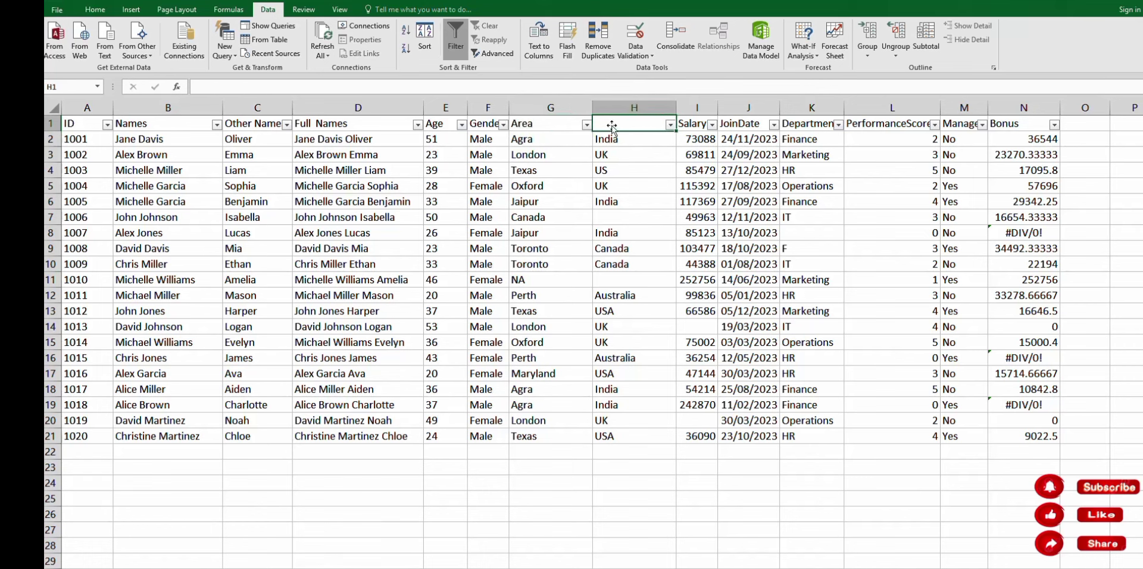
pyautogui.write('Country')
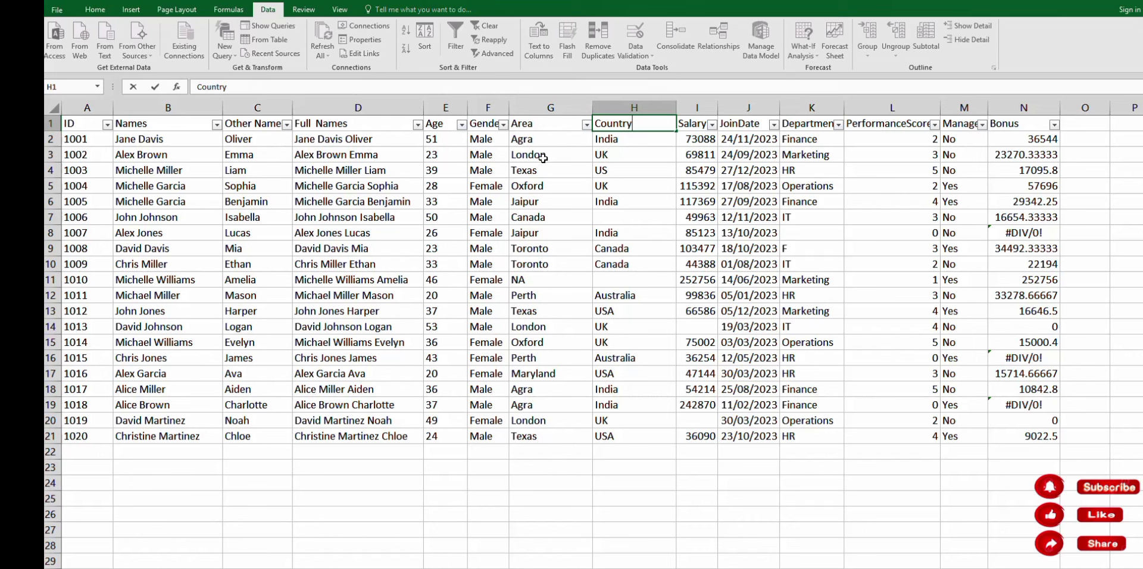
pyautogui.click(536, 140)
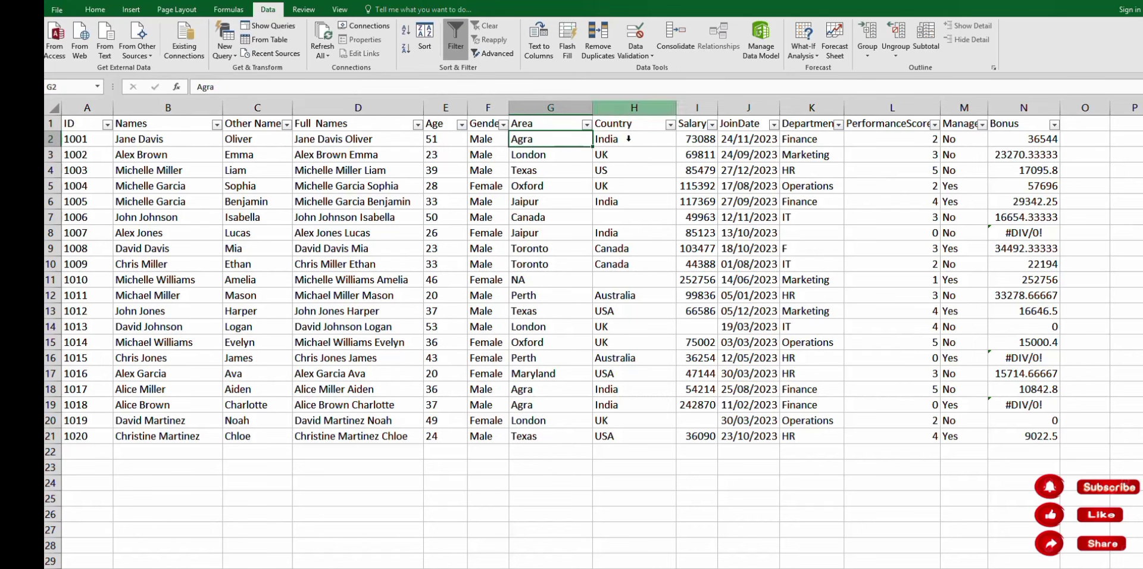
# - Examine the blank Country cells H7 and H11, comparing H7 with the Area entry beside it
pyautogui.moveTo(627, 143); pyautogui.dragTo(639, 424)
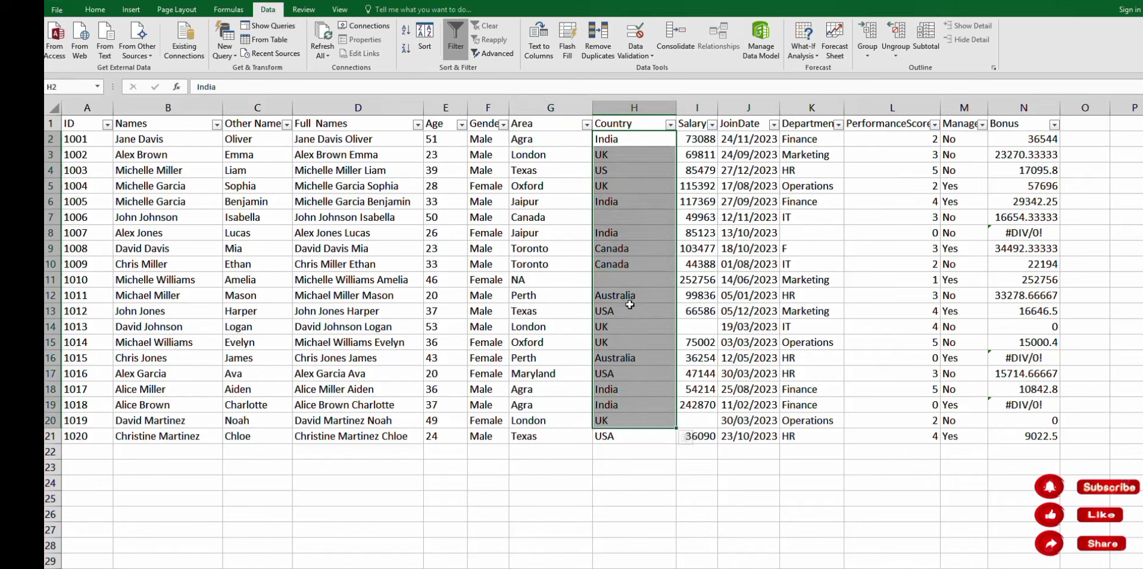
pyautogui.click(622, 219)
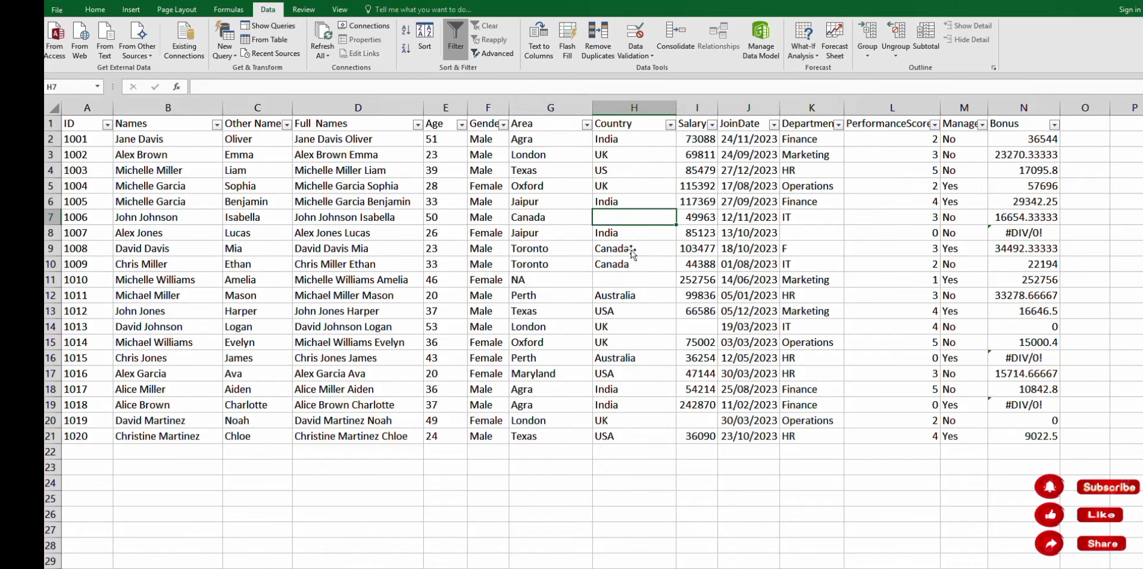
pyautogui.click(619, 282)
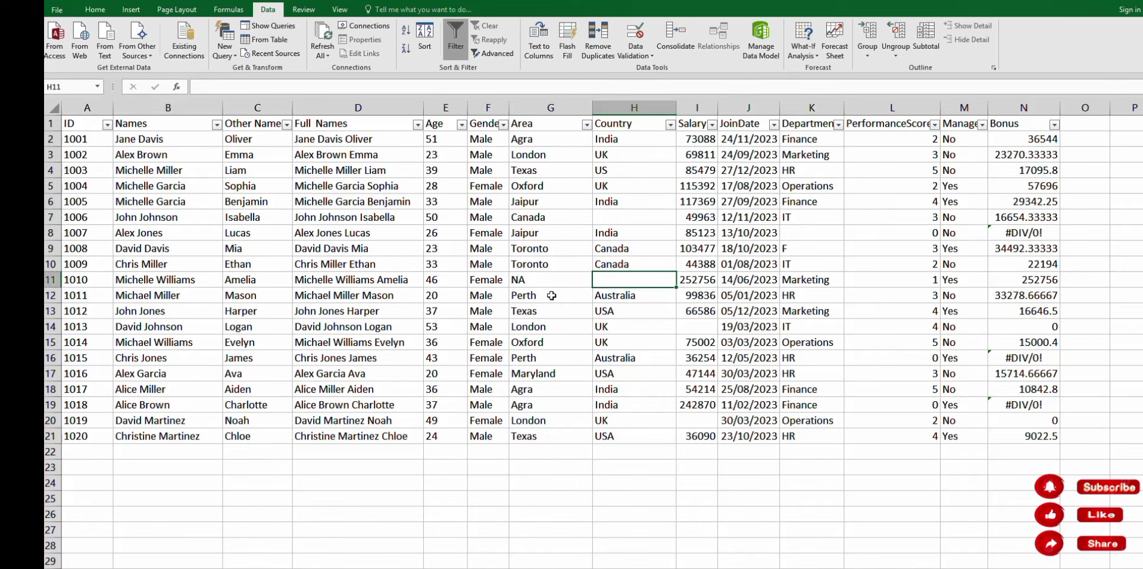
pyautogui.click(577, 217)
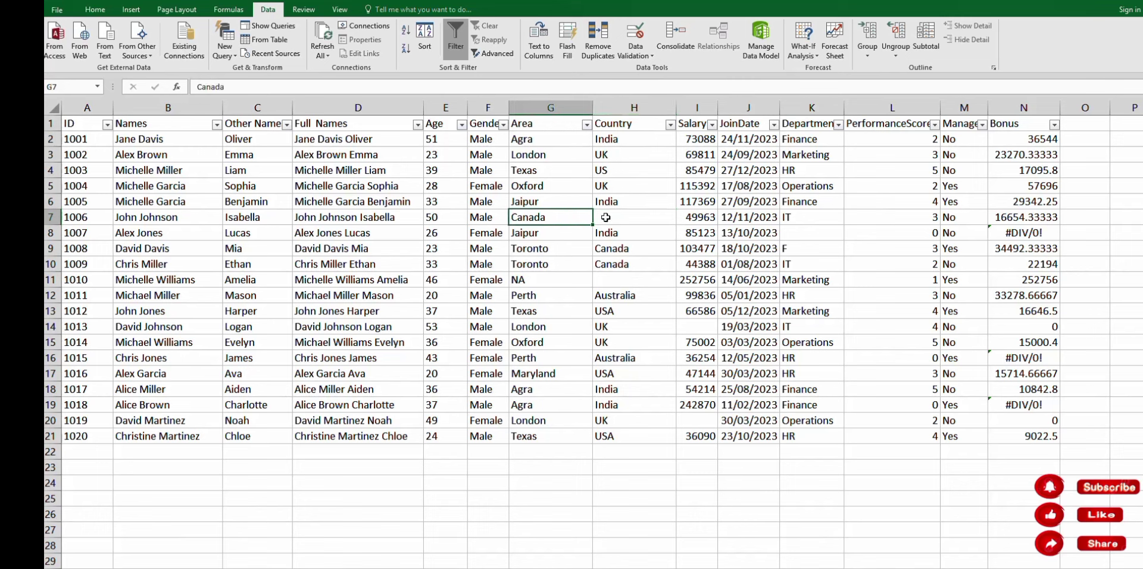
pyautogui.click(613, 218)
pyautogui.click(553, 218)
pyautogui.click(615, 221)
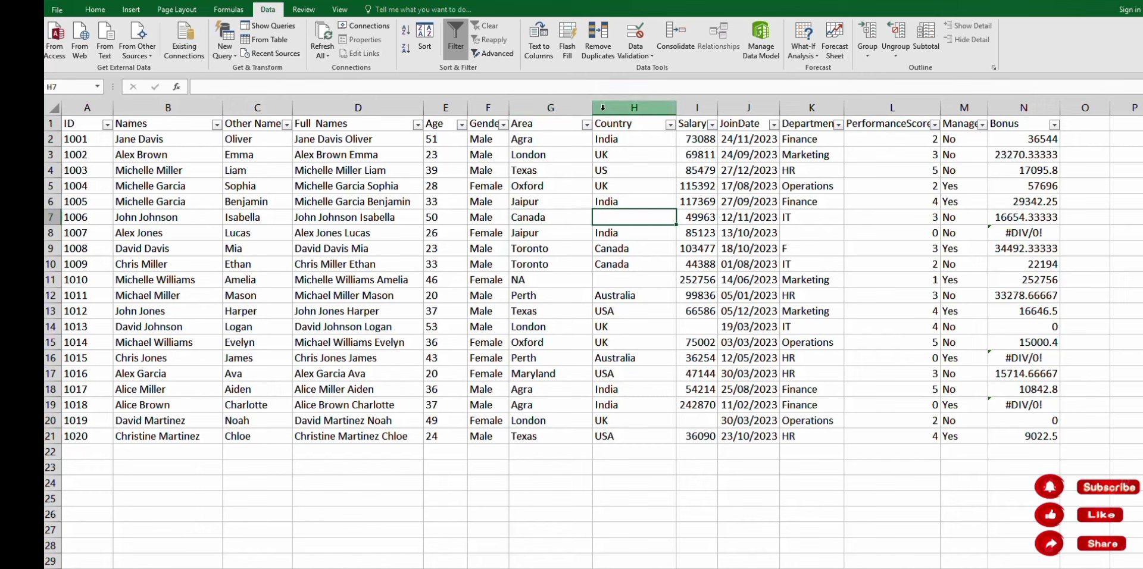
pyautogui.click(640, 107)
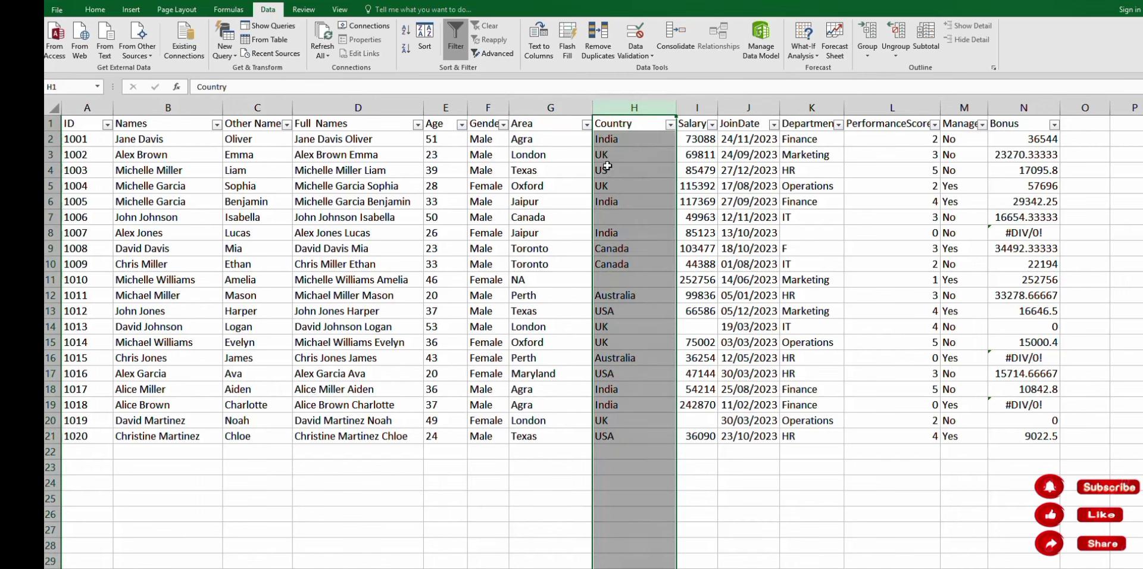
pyautogui.click(533, 218)
pyautogui.click(619, 218)
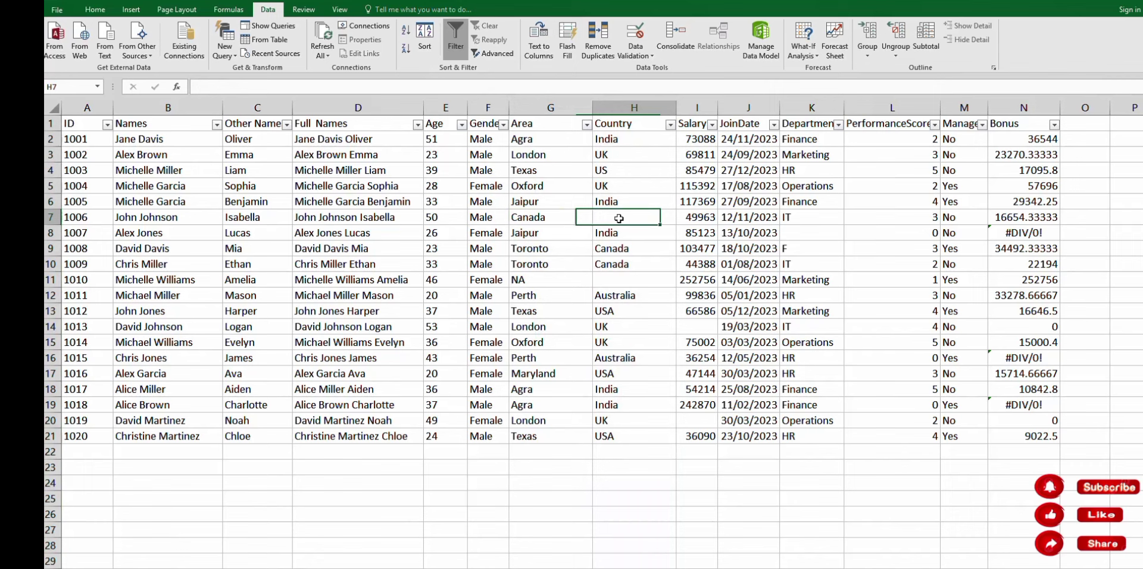
pyautogui.click(630, 111)
pyautogui.rightClick(632, 108)
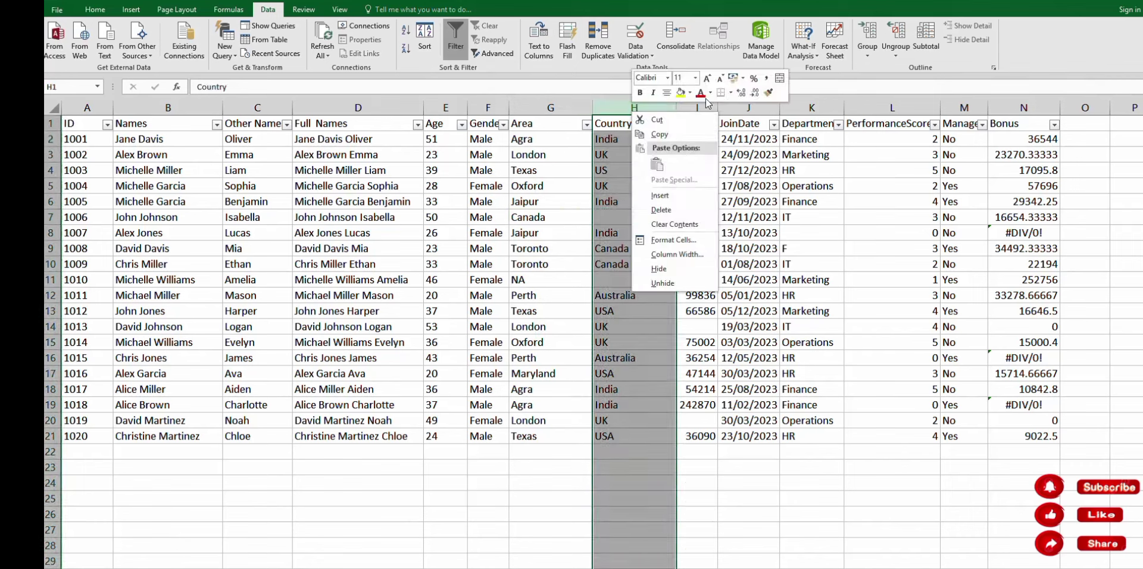
pyautogui.click(622, 110)
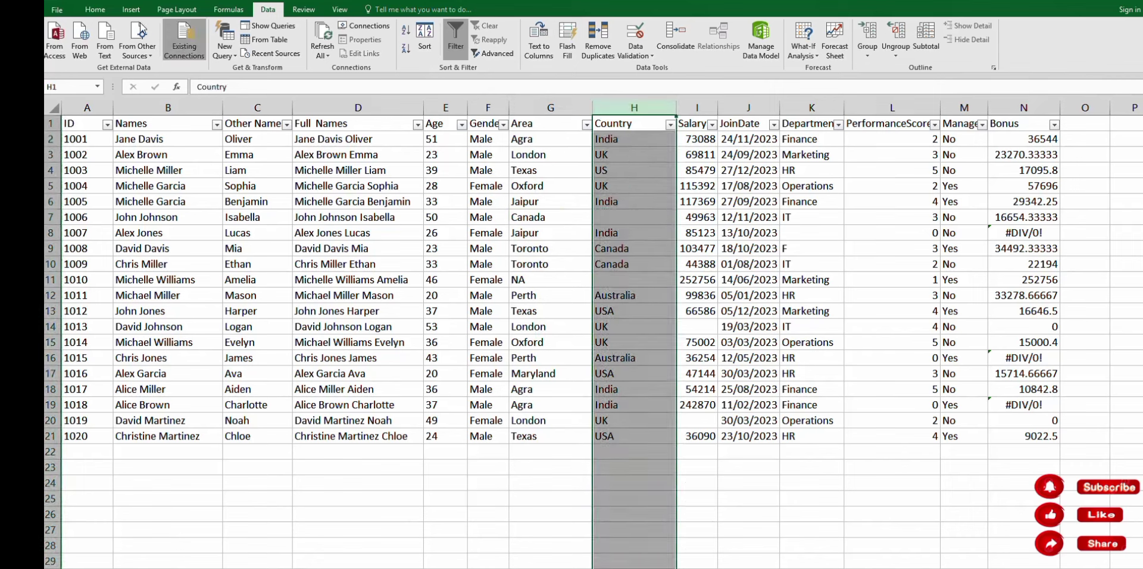
# - Replace all blank cells in the Country data range H2:H21 with NA
pyautogui.click(95, 9)
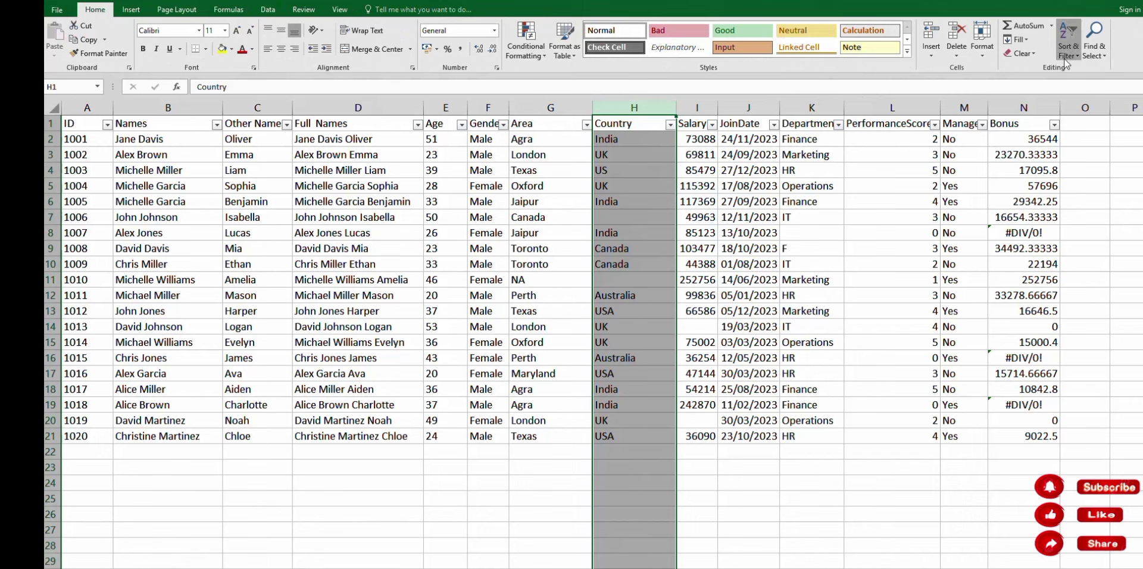
pyautogui.click(636, 141)
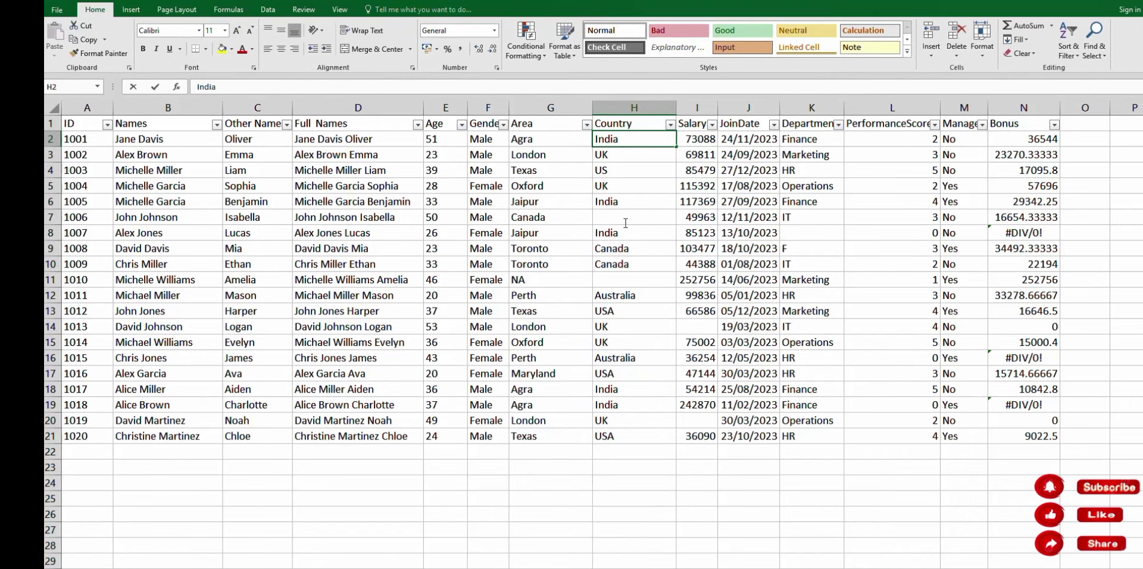
pyautogui.press('F2')
pyautogui.press('Escape')
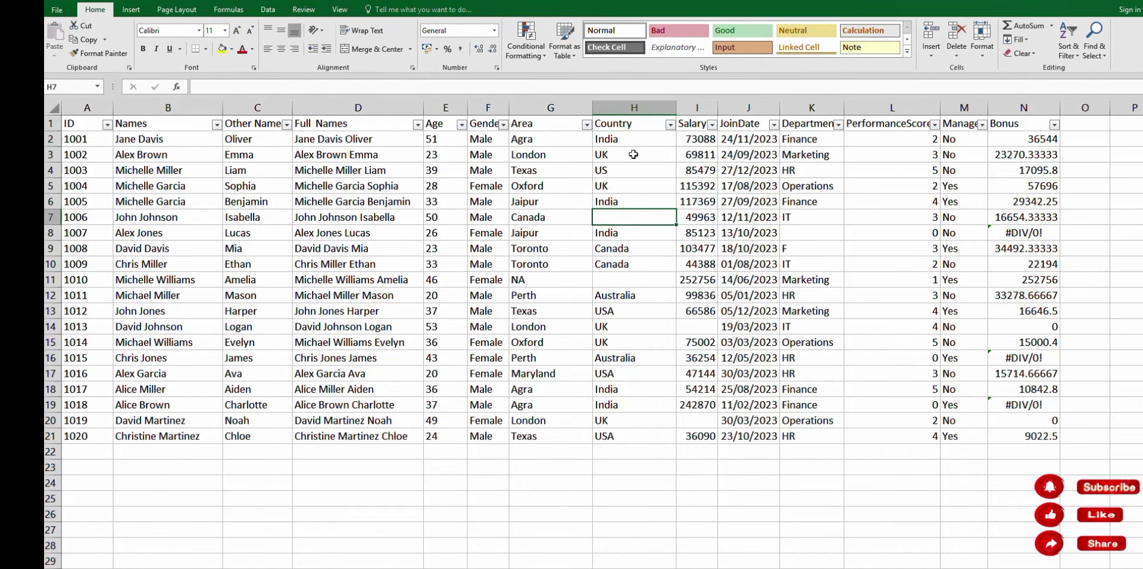
pyautogui.moveTo(635, 139); pyautogui.dragTo(645, 436)
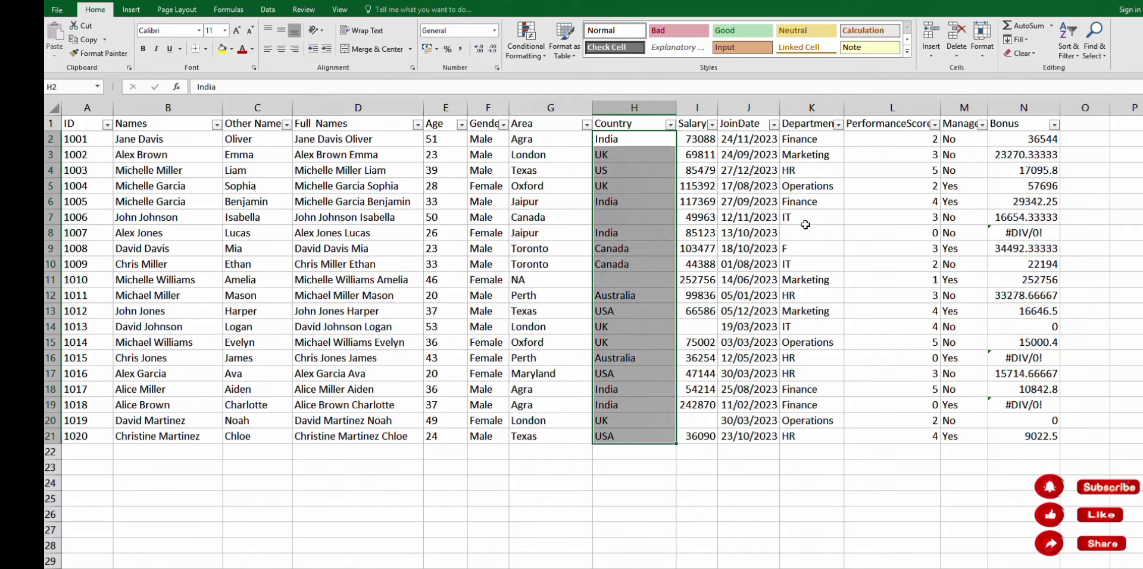
pyautogui.click(1097, 55)
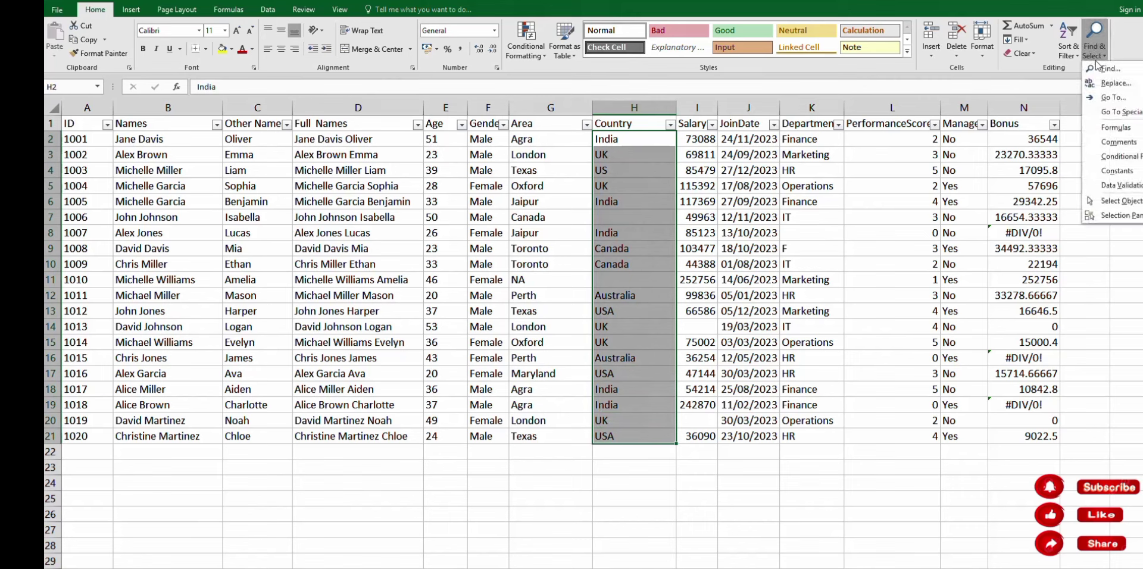
pyautogui.click(1108, 89)
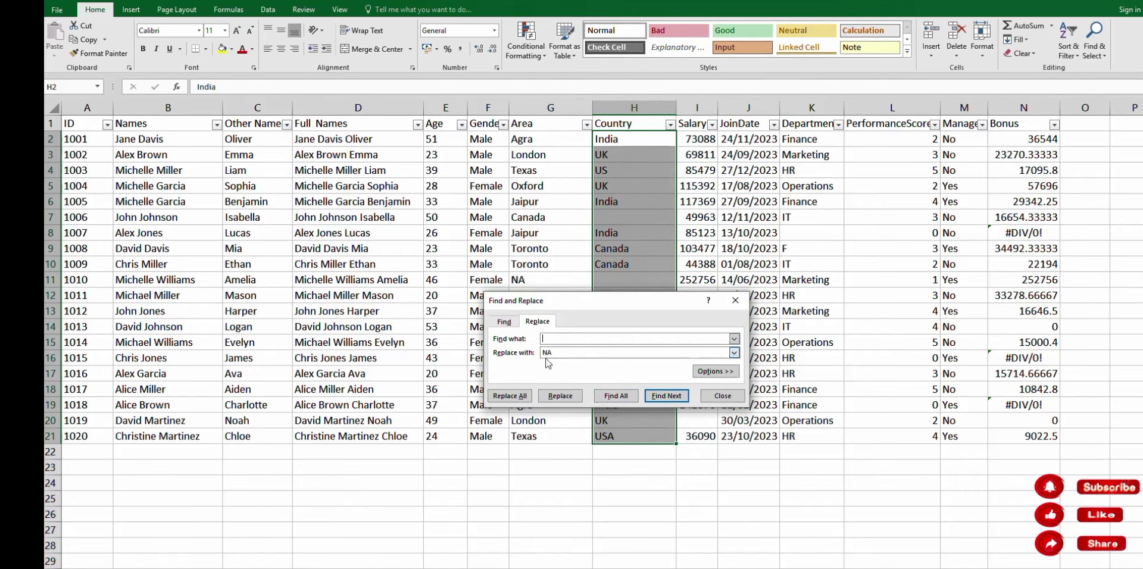
pyautogui.click(559, 396)
pyautogui.click(622, 345)
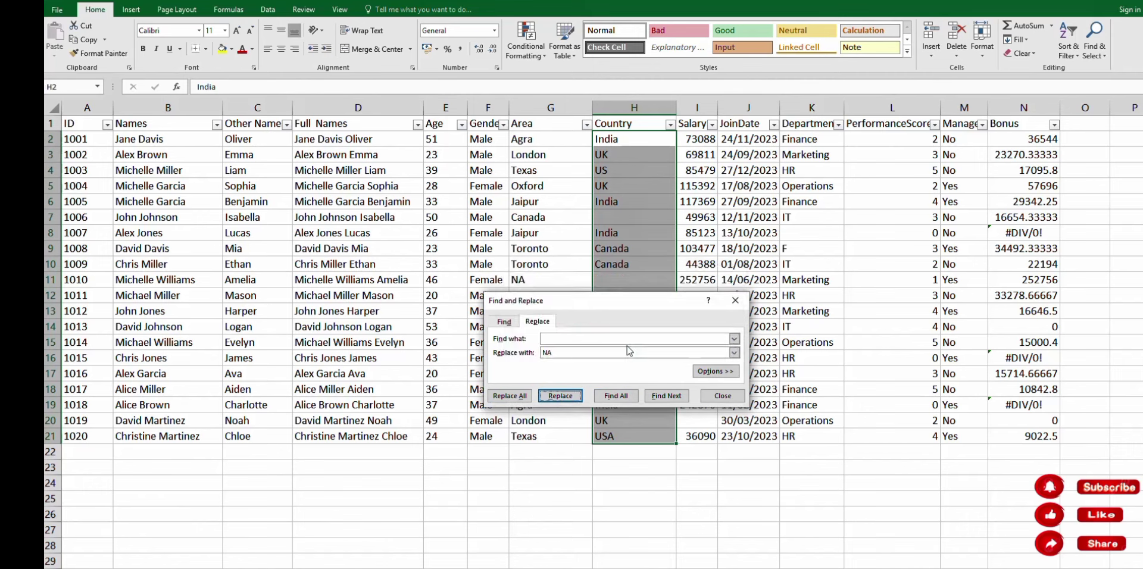
pyautogui.click(509, 396)
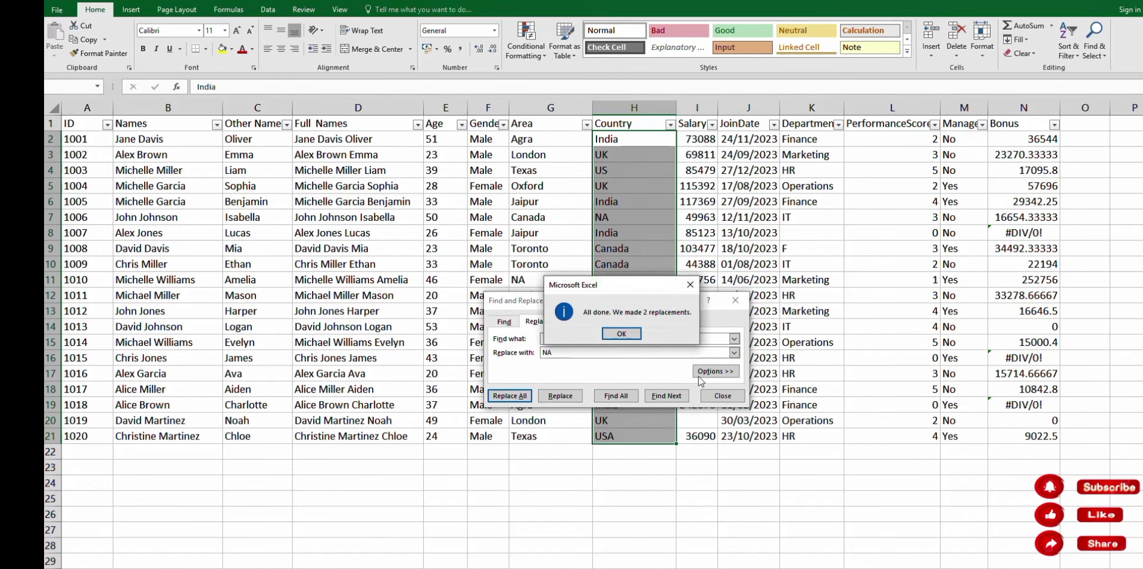
pyautogui.click(622, 334)
pyautogui.click(733, 301)
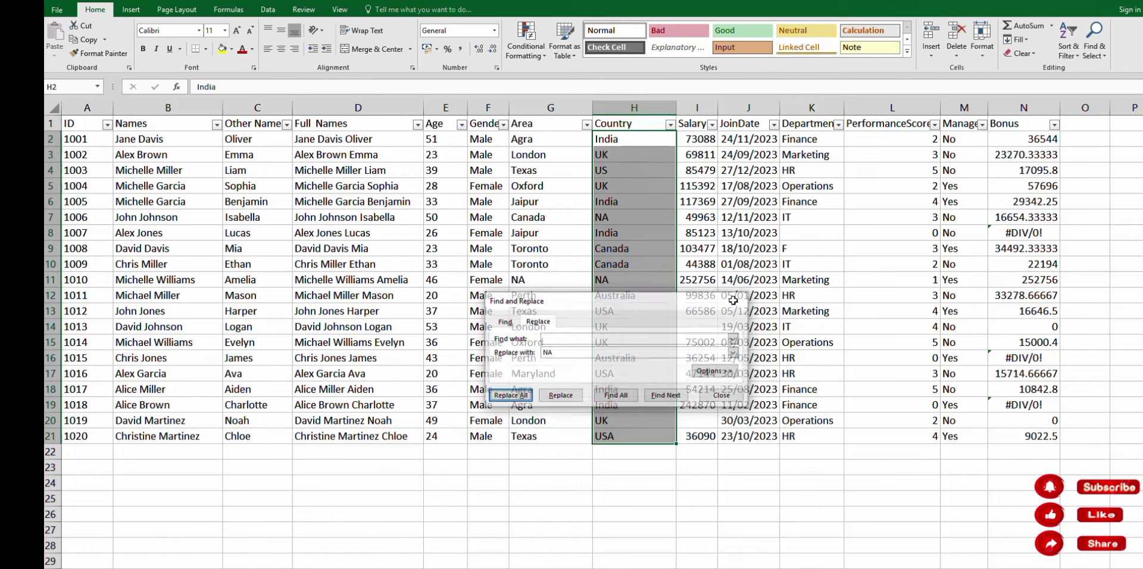
pyautogui.click(709, 500)
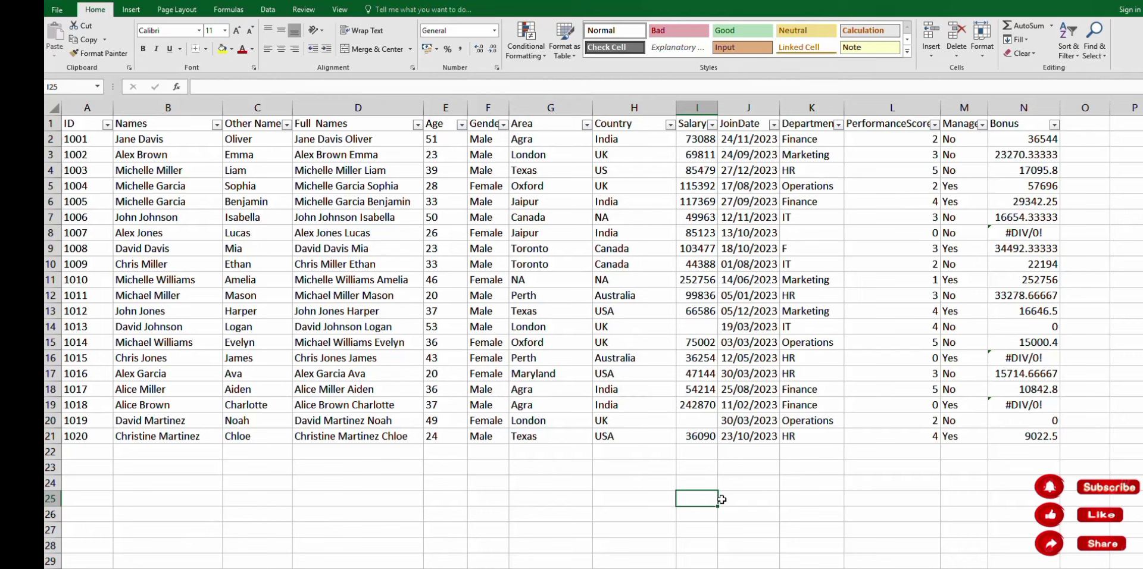
# - Review the distinct values in the Salary filter for blanks and inspect cell I14
pyautogui.click(696, 107)
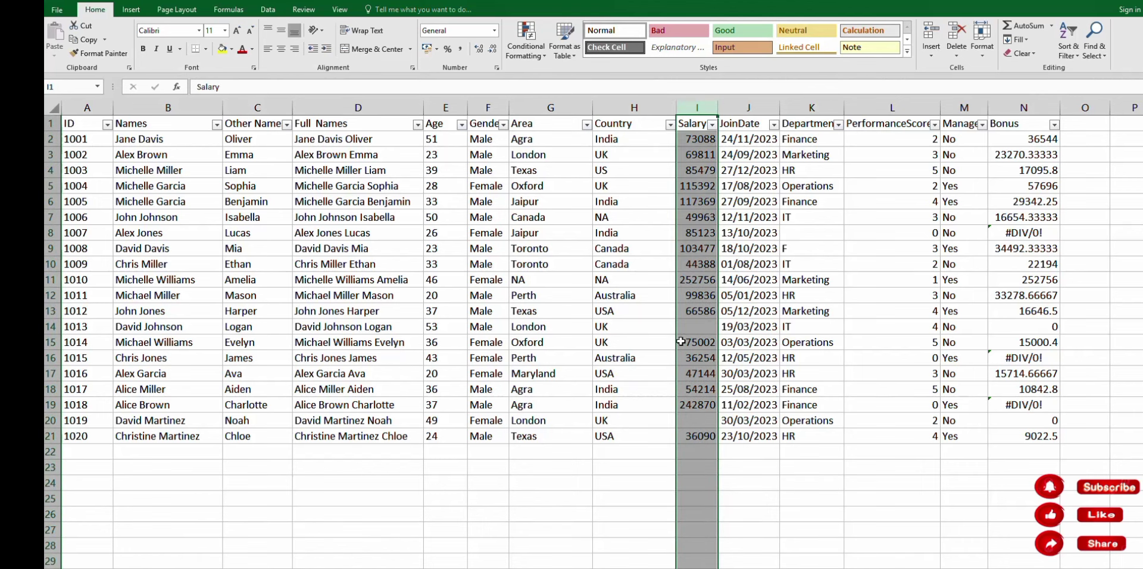
pyautogui.click(711, 125)
pyautogui.moveTo(706, 260); pyautogui.dragTo(707, 358)
pyautogui.moveTo(707, 277); pyautogui.dragTo(705, 326)
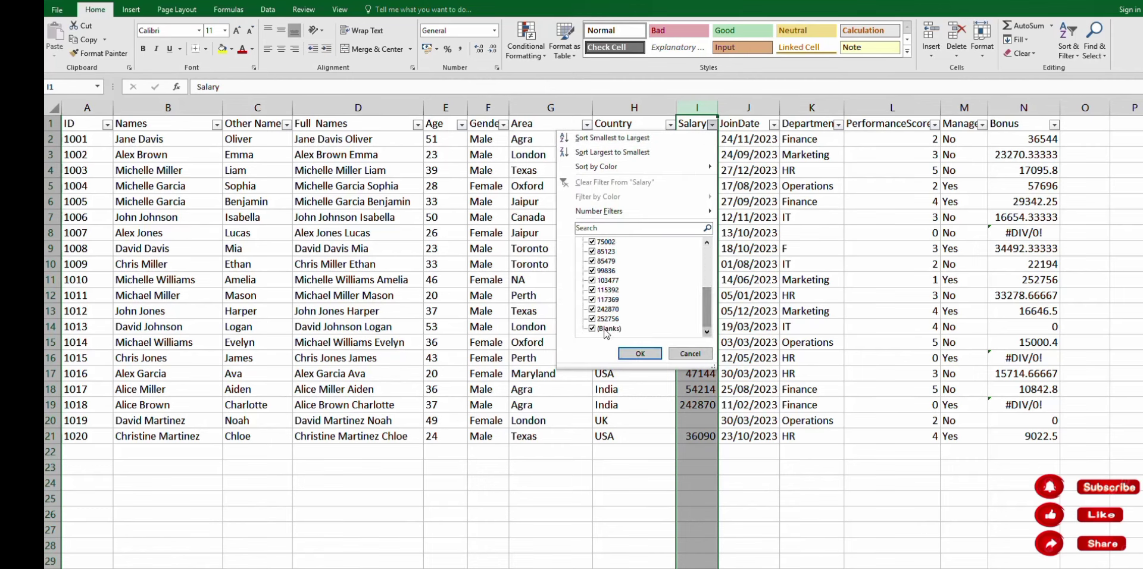
pyautogui.click(689, 353)
pyautogui.click(709, 330)
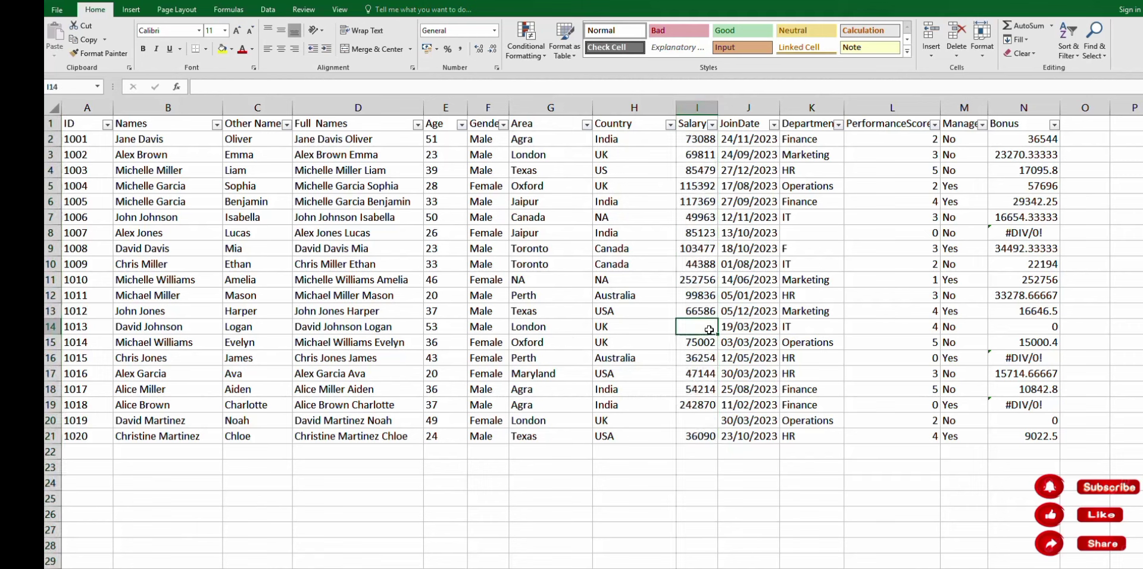
# - Replace all blank cells in the Salary data range I2:I21 with 0
pyautogui.moveTo(695, 142); pyautogui.dragTo(712, 438)
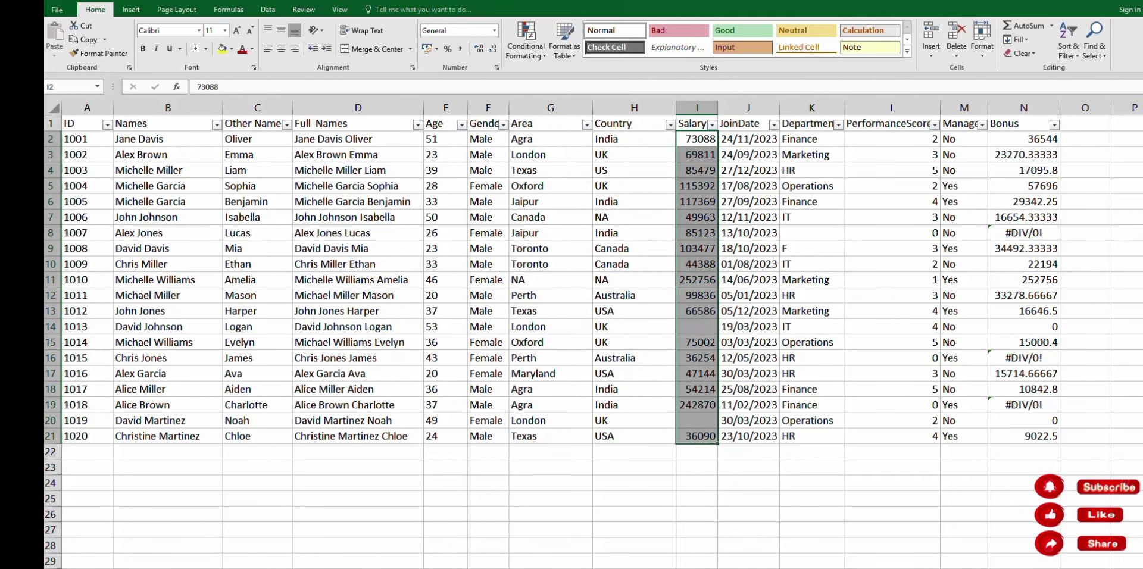
pyautogui.click(1093, 60)
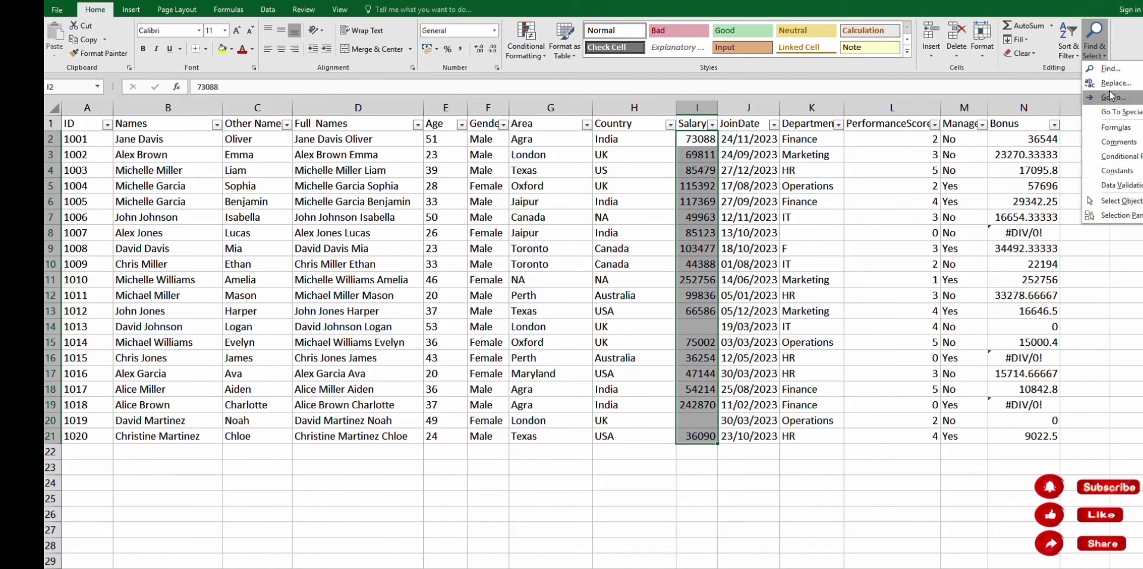
pyautogui.click(1115, 83)
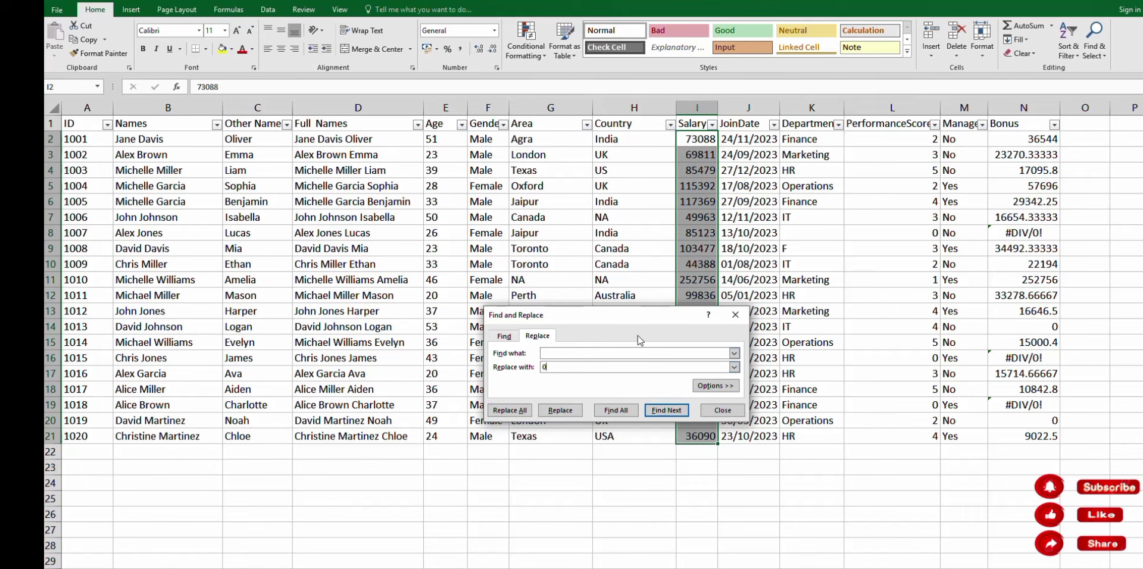
pyautogui.click(506, 412)
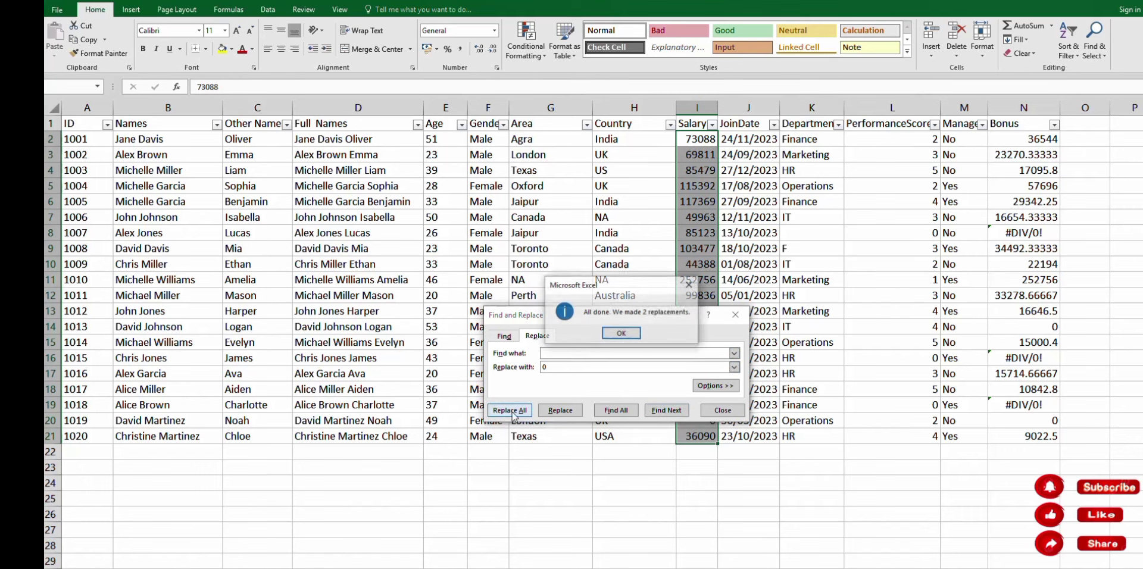
pyautogui.click(619, 334)
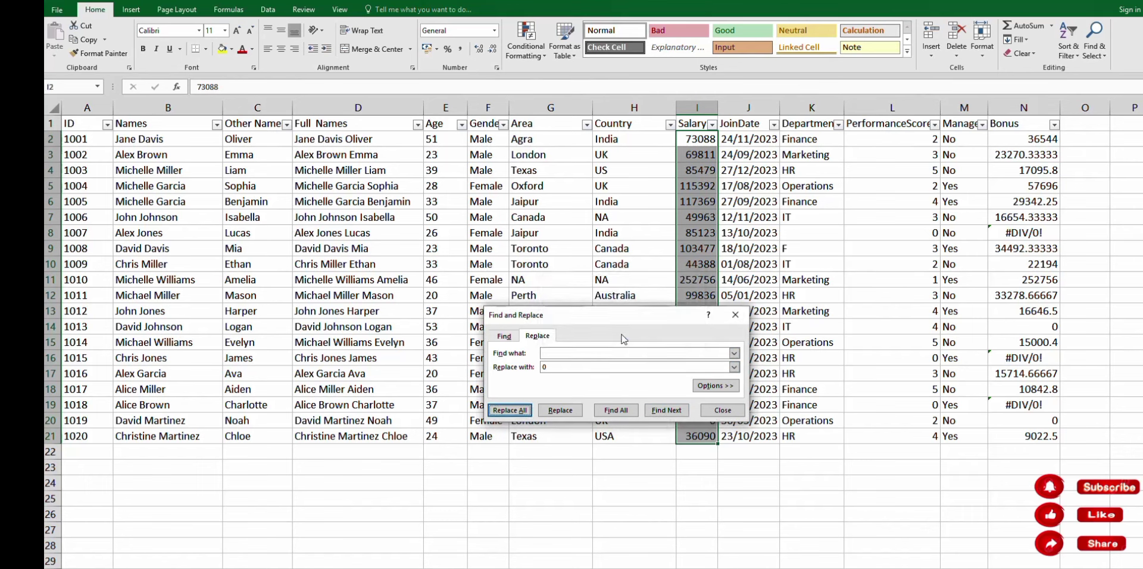
pyautogui.click(736, 314)
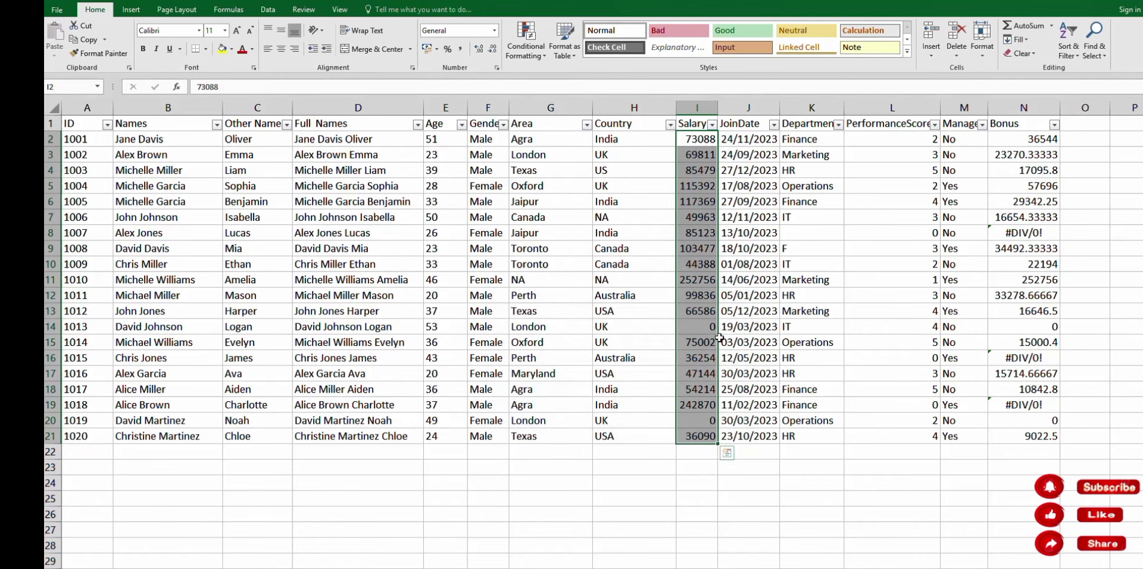
# - Check the Department column's distinct values and complete the abbreviated entry in K9 to read Finance
pyautogui.click(759, 254)
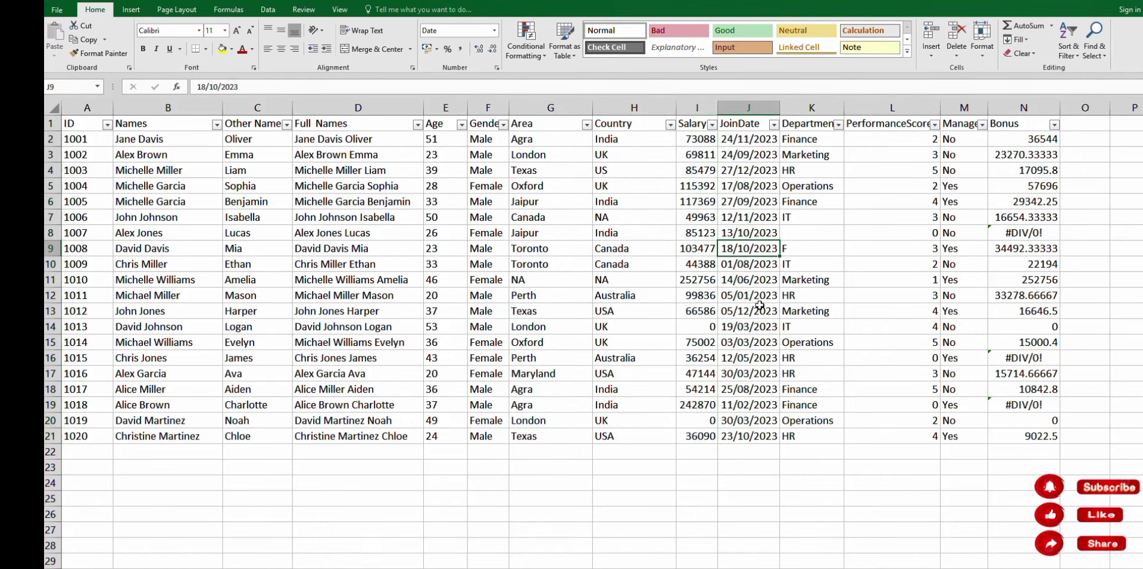
pyautogui.click(809, 235)
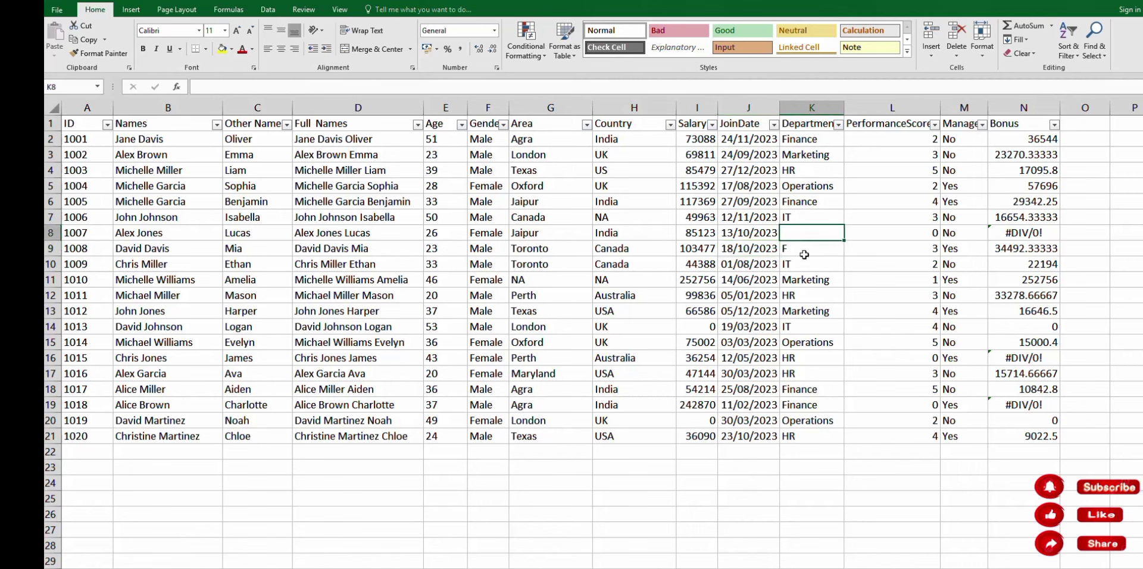
pyautogui.click(804, 255)
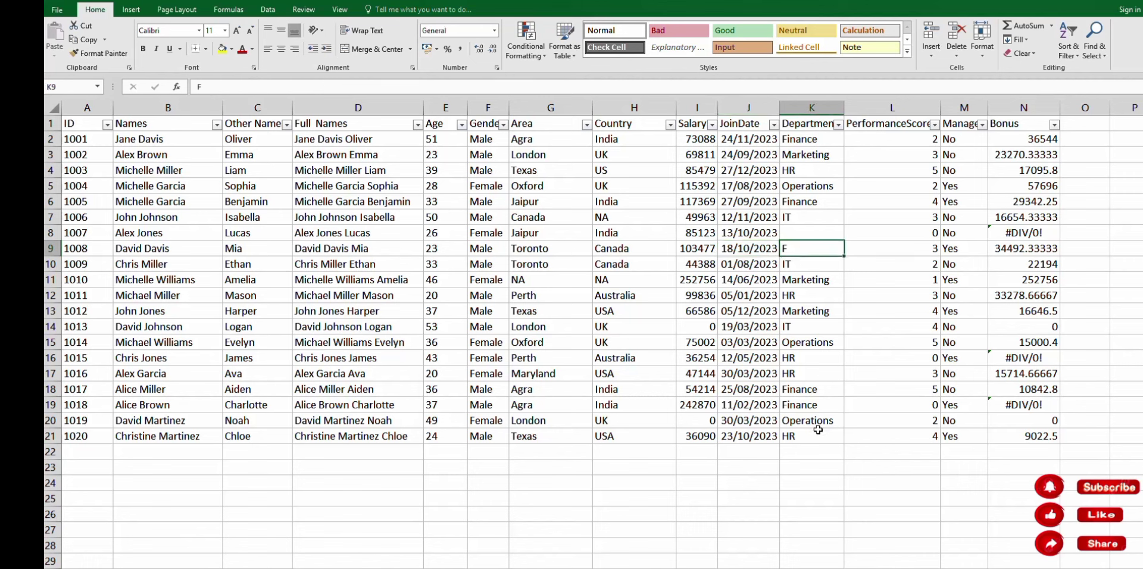
pyautogui.click(838, 123)
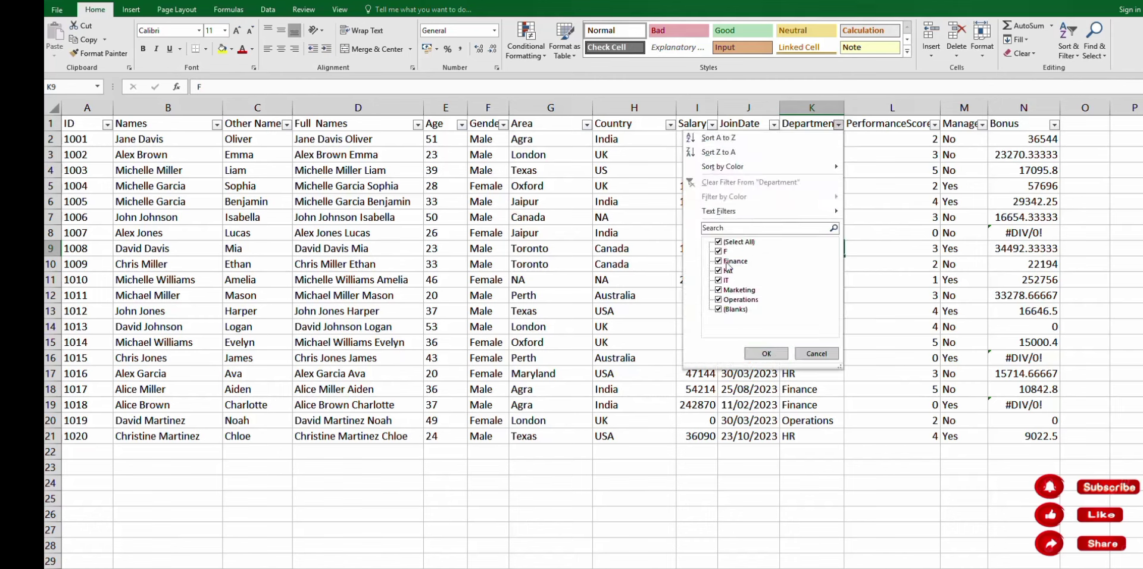
pyautogui.click(816, 354)
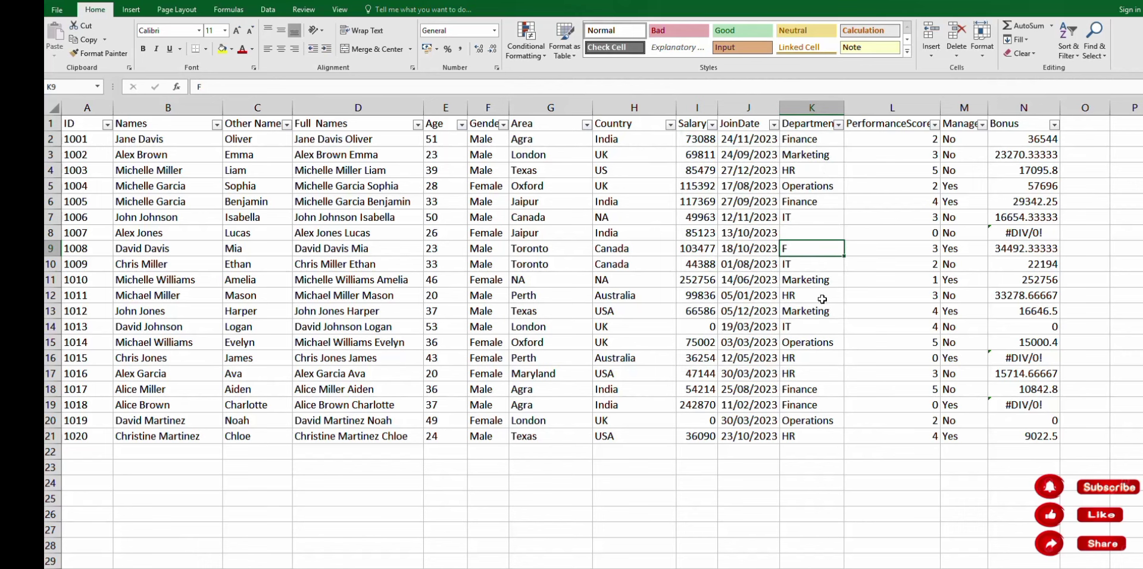
pyautogui.doubleClick(803, 251)
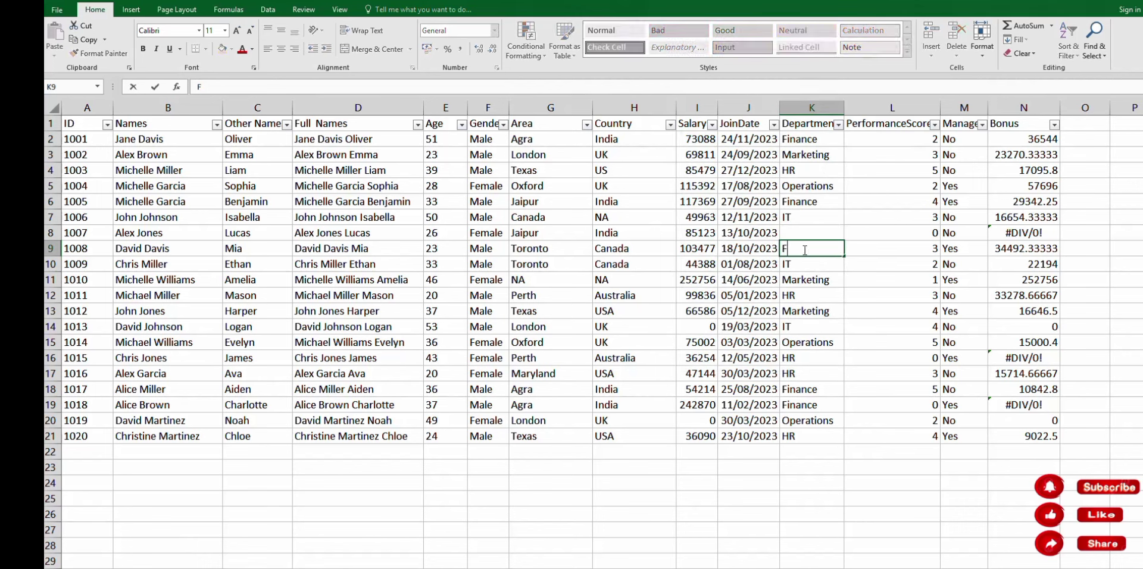
pyautogui.write('inance')
pyautogui.press('Return')
# - Set up Find and Replace for the Department column with an empty search term and NA as the replacement
pyautogui.click(806, 232)
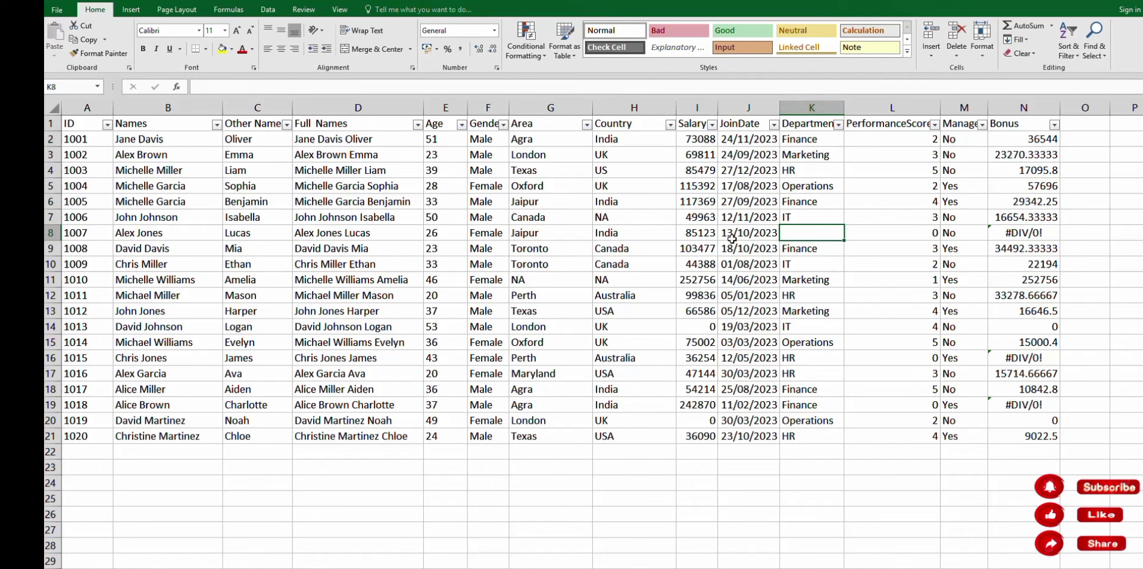
pyautogui.click(810, 107)
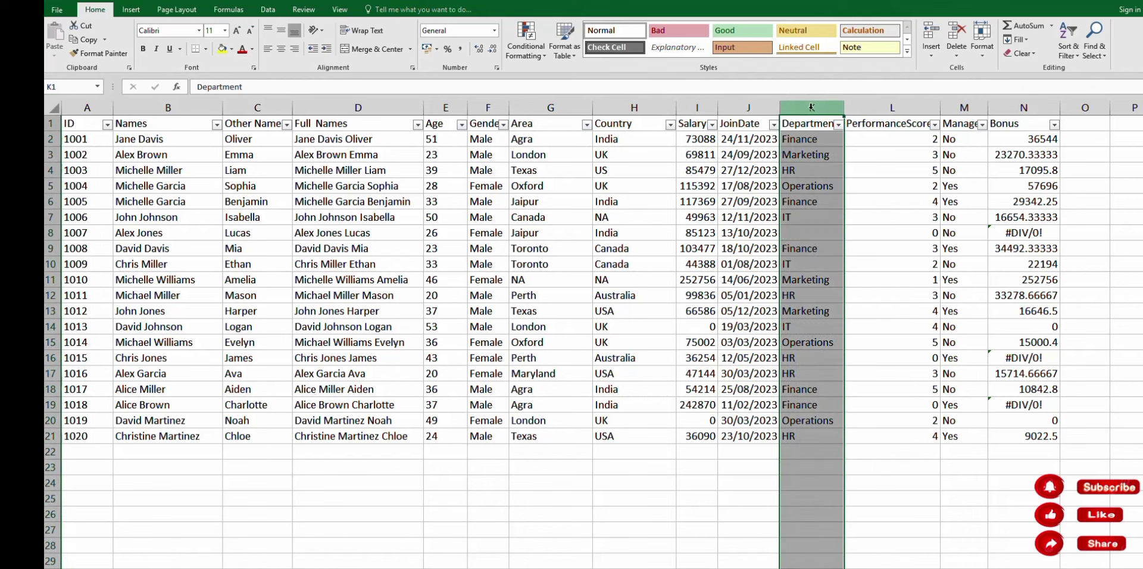
pyautogui.click(1094, 47)
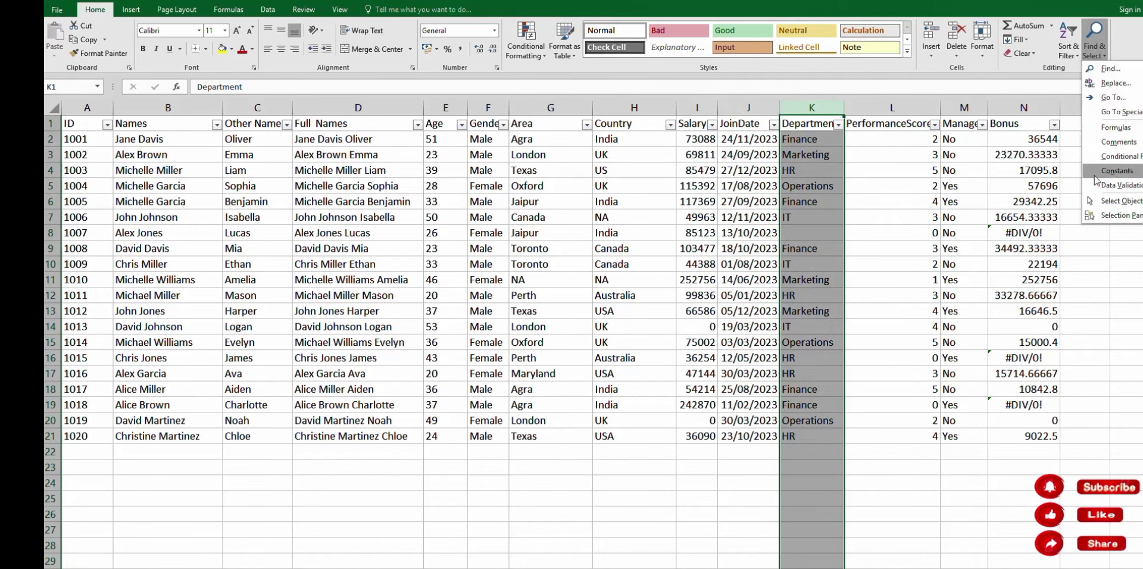
pyautogui.click(1115, 83)
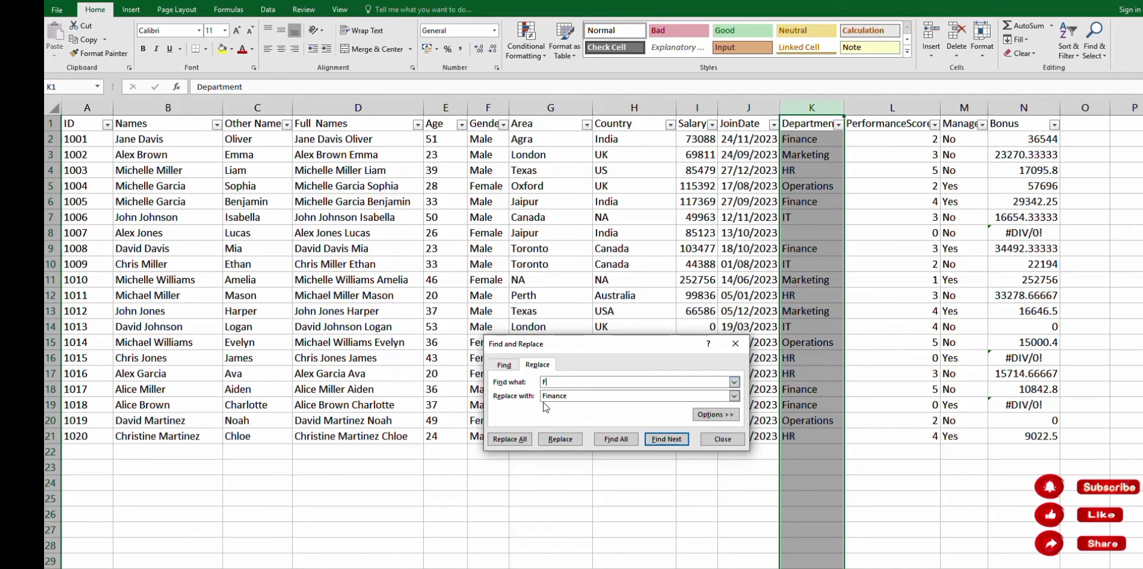
pyautogui.press('BackSpace')
pyautogui.click(574, 396)
pyautogui.press('BackSpace')
pyautogui.press('BackSpace')
pyautogui.press('BackSpace')
pyautogui.press('BackSpace')
pyautogui.press('BackSpace')
pyautogui.press('BackSpace')
pyautogui.press('BackSpace')
pyautogui.write('NA')
pyautogui.click(735, 343)
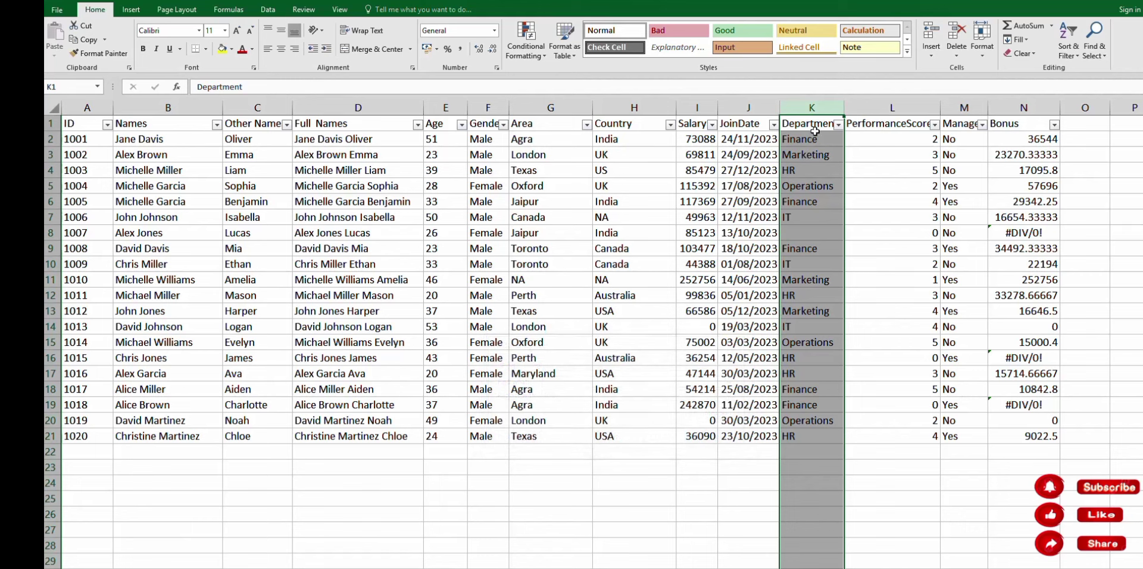
# - Replace all blank cells in the Department data range K2:K21 with NA
pyautogui.moveTo(812, 139); pyautogui.dragTo(814, 439)
pyautogui.click(1094, 43)
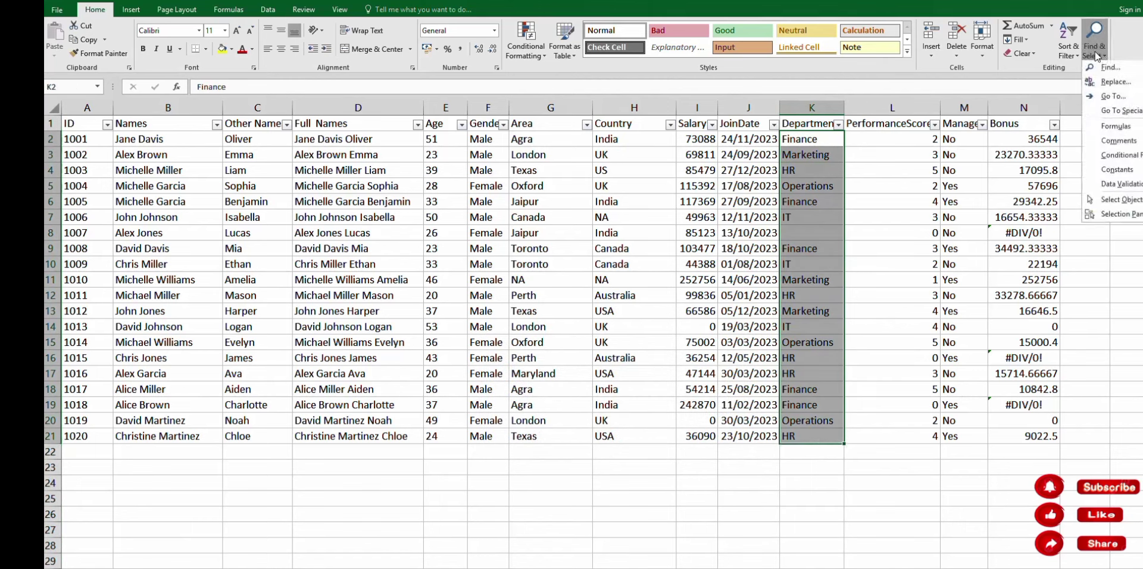
pyautogui.click(1112, 84)
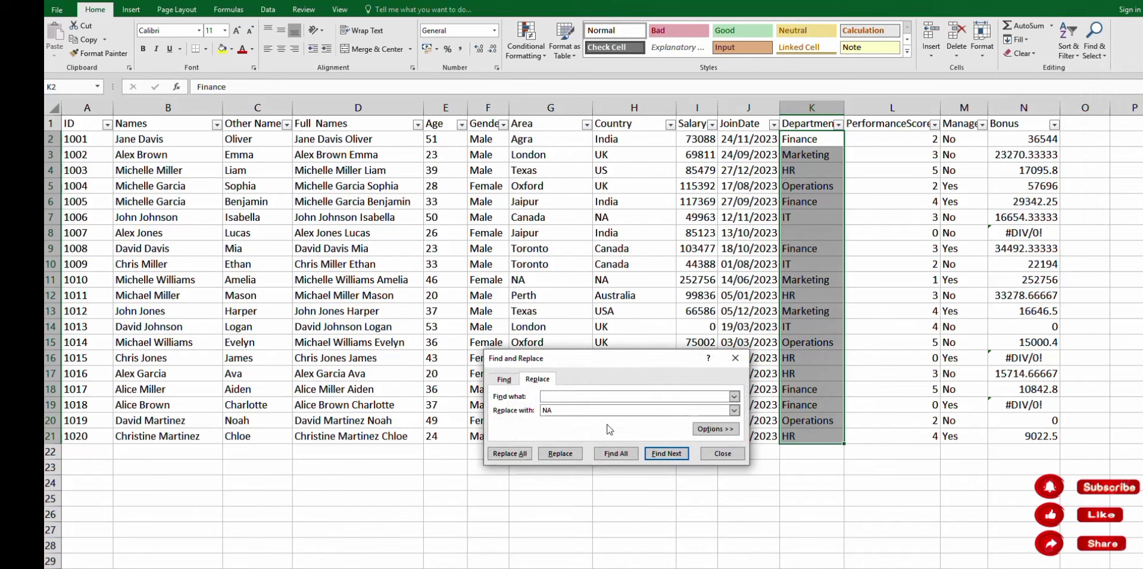
pyautogui.click(518, 454)
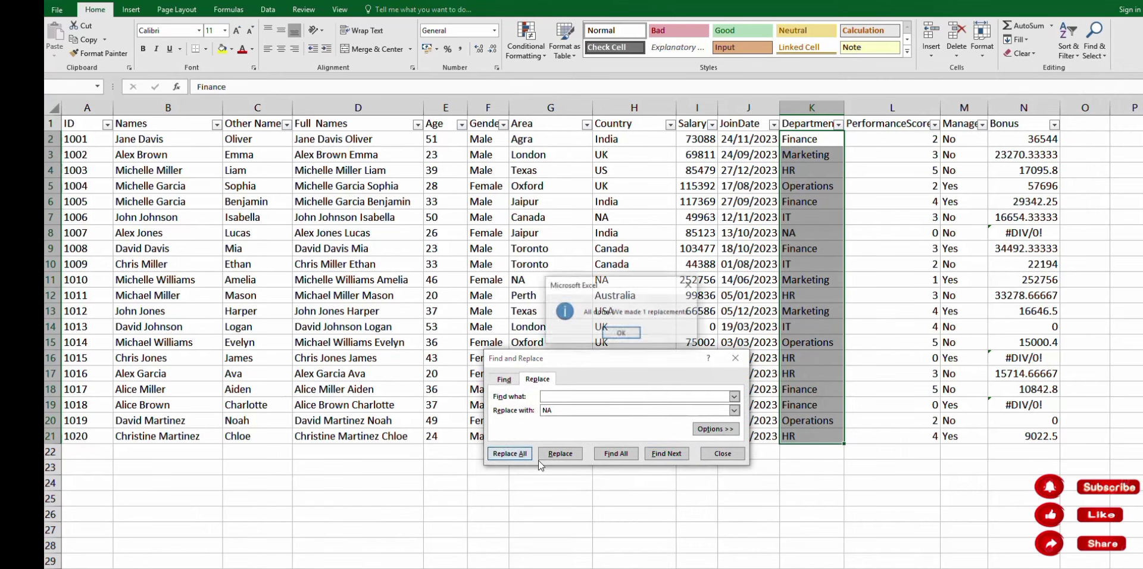
pyautogui.click(628, 335)
pyautogui.click(722, 452)
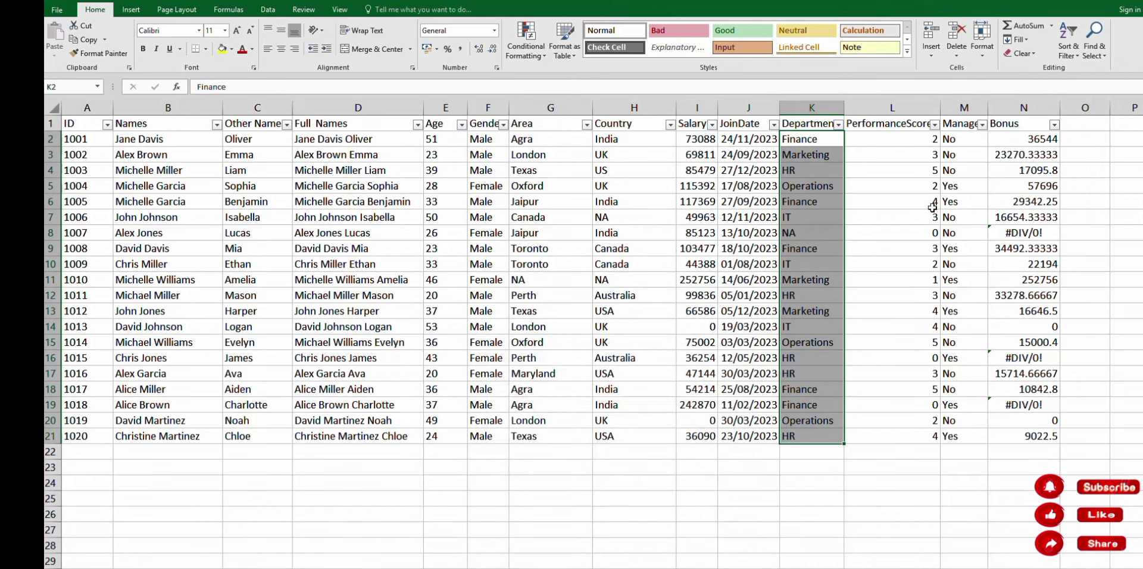
# - Review the distinct values in the PerformanceScore and Manager filters for blanks or inconsistent entries
pyautogui.click(932, 207)
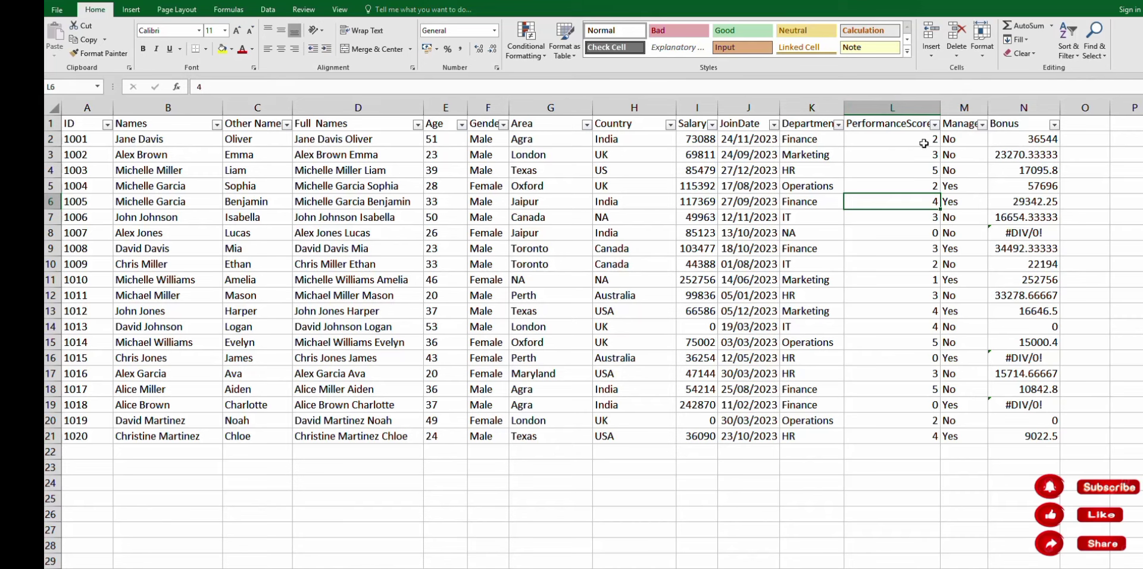
pyautogui.click(934, 124)
pyautogui.click(912, 354)
pyautogui.click(982, 124)
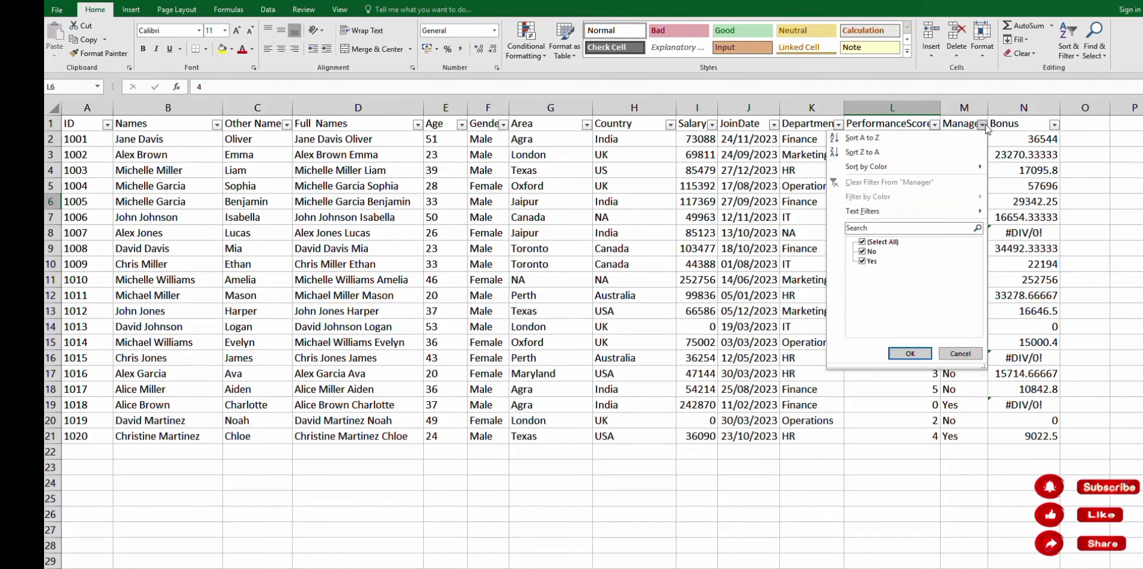
pyautogui.click(960, 354)
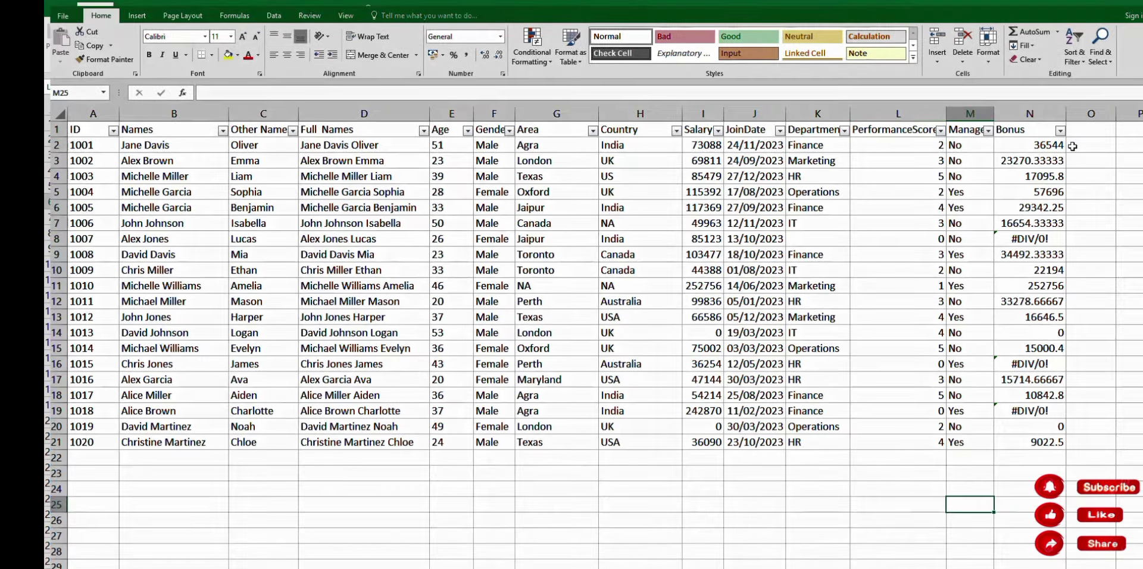
# - Examine the Bonus column's formulas, comparing N2 and N4 with the error cells N8, N16 and N19
pyautogui.click(1024, 119)
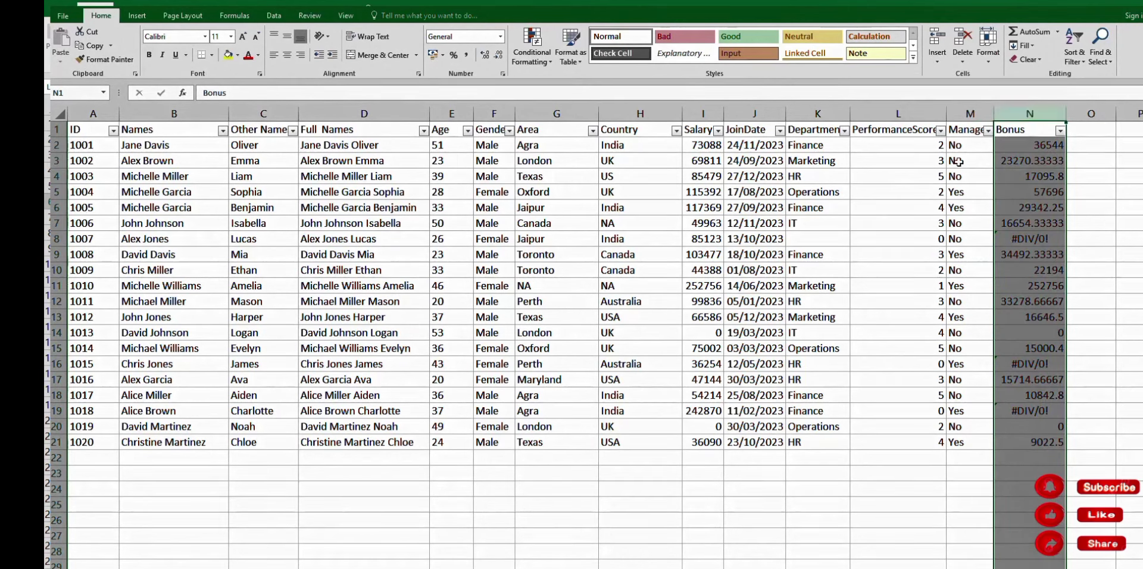
pyautogui.click(702, 145)
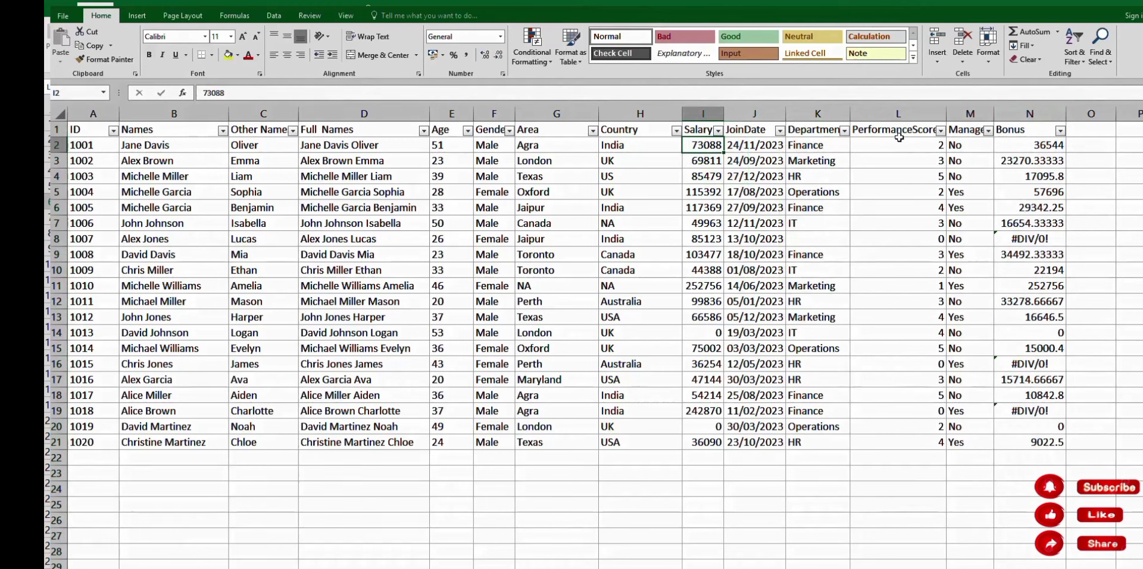
pyautogui.click(1031, 146)
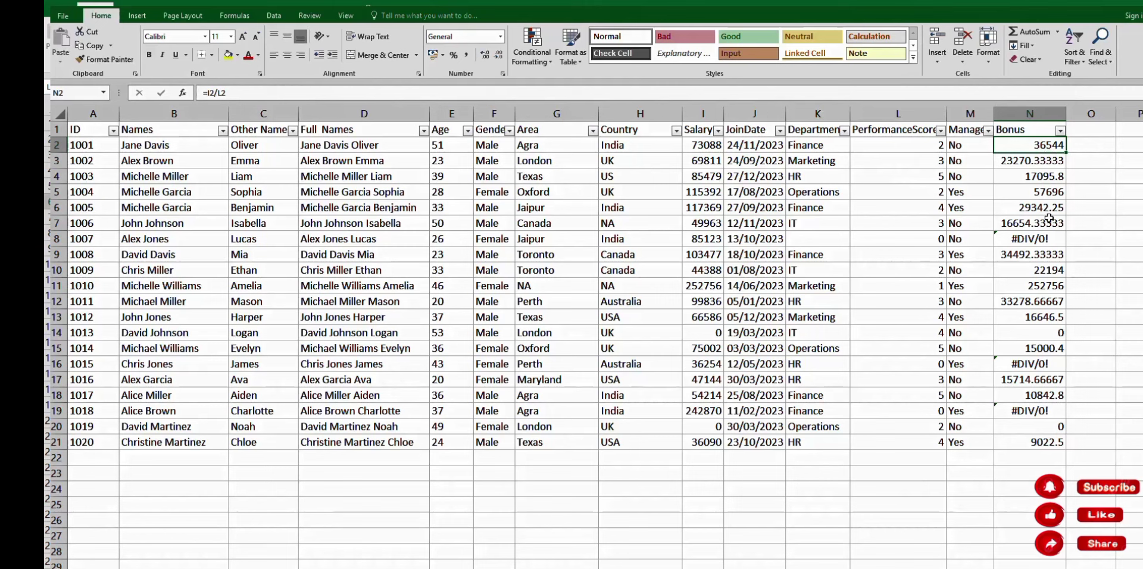
pyautogui.click(1032, 241)
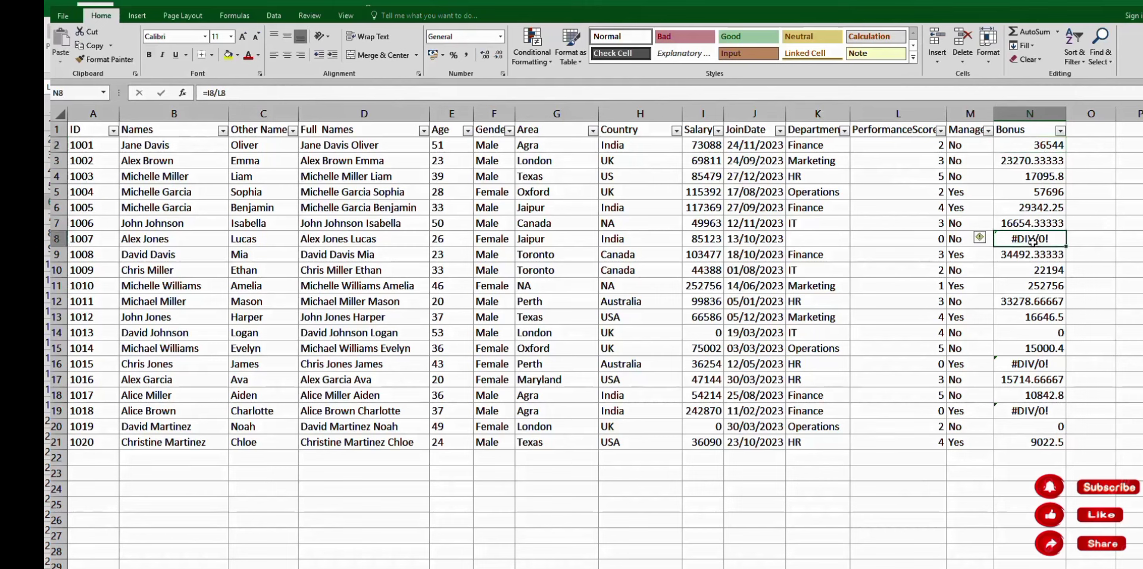
pyautogui.click(1028, 364)
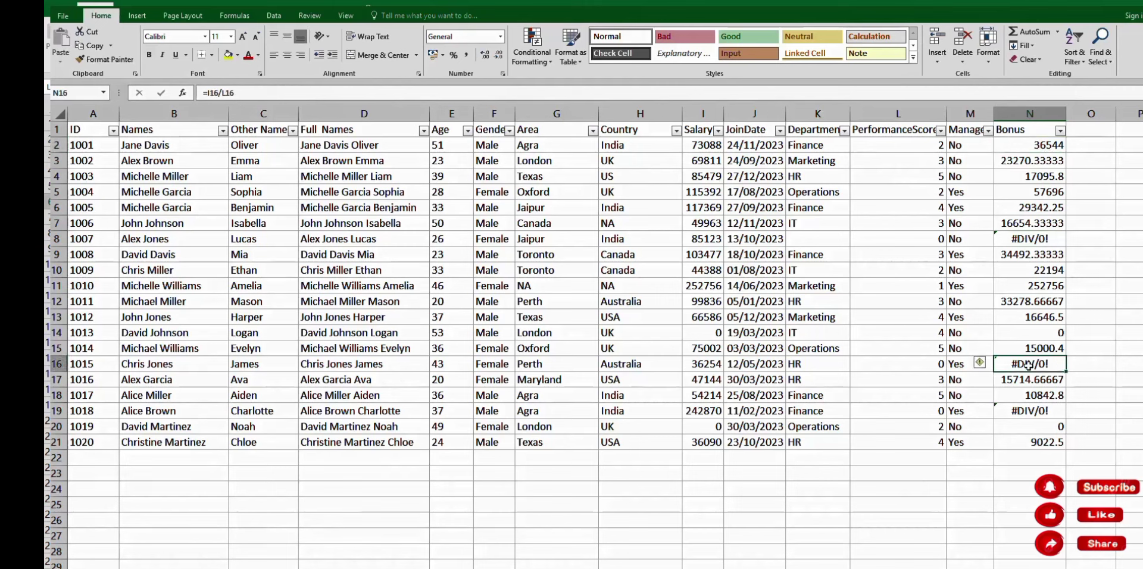
pyautogui.click(1035, 410)
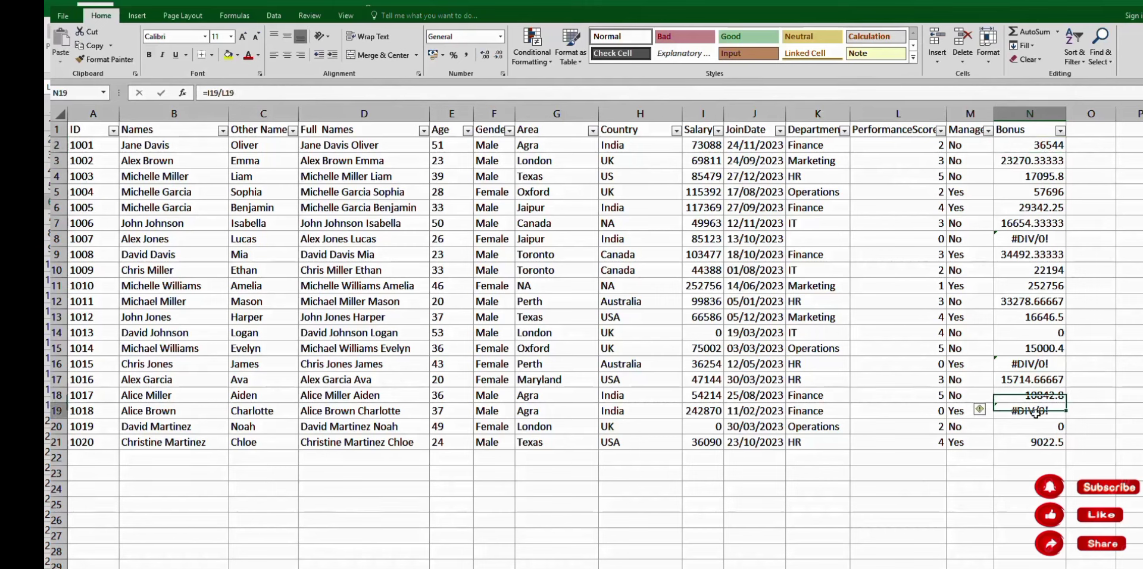
pyautogui.click(1031, 176)
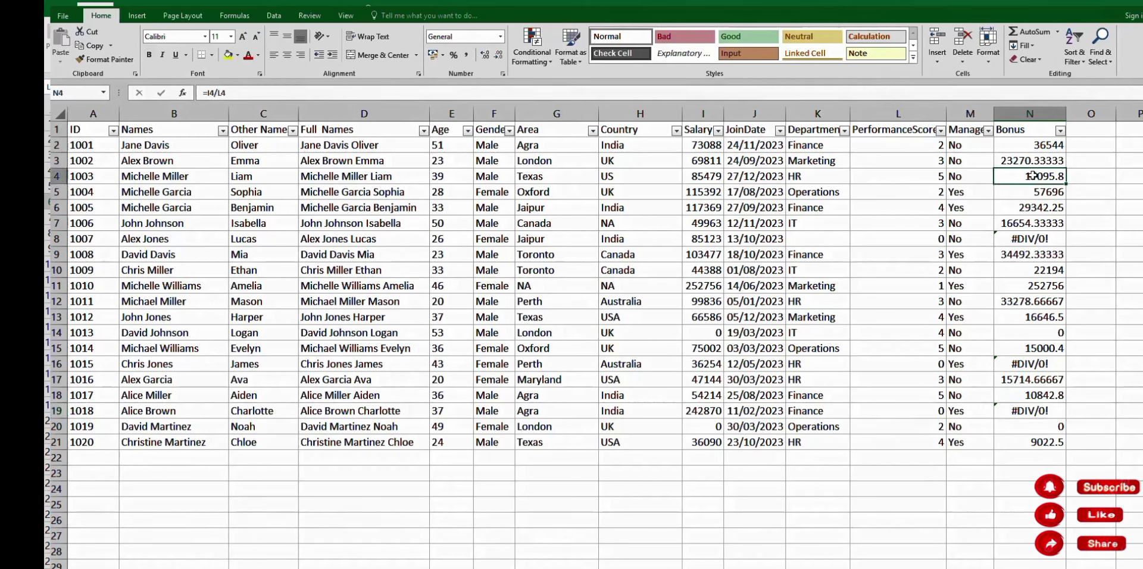
# - Wrap the Bonus formula in N2 as =IFERROR(I2/L2,"n/a") and fill it down through N21
pyautogui.click(1032, 145)
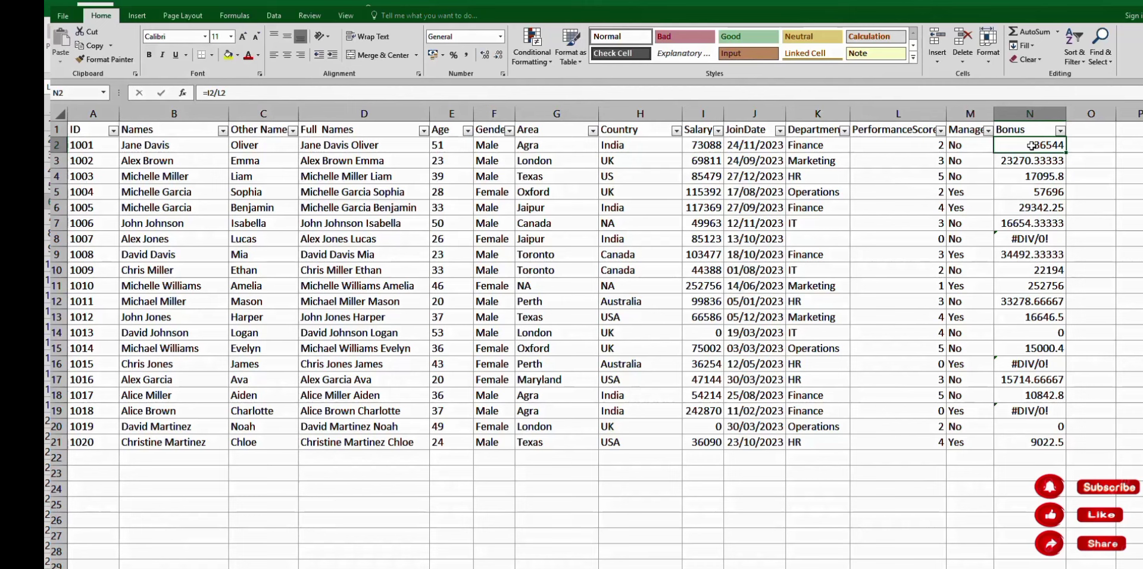
pyautogui.click(208, 93)
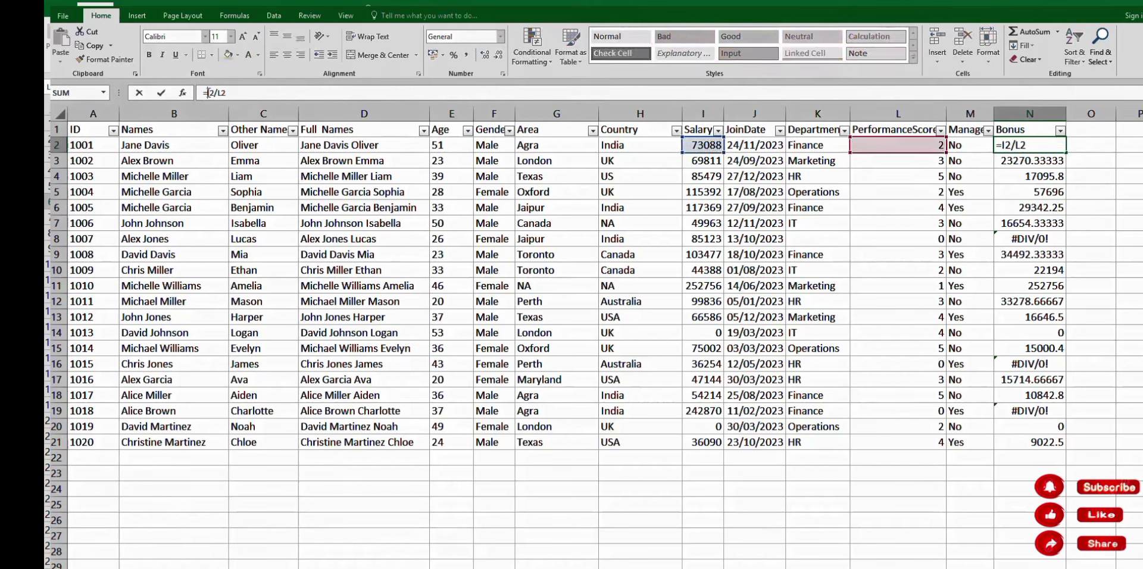
pyautogui.write('if')
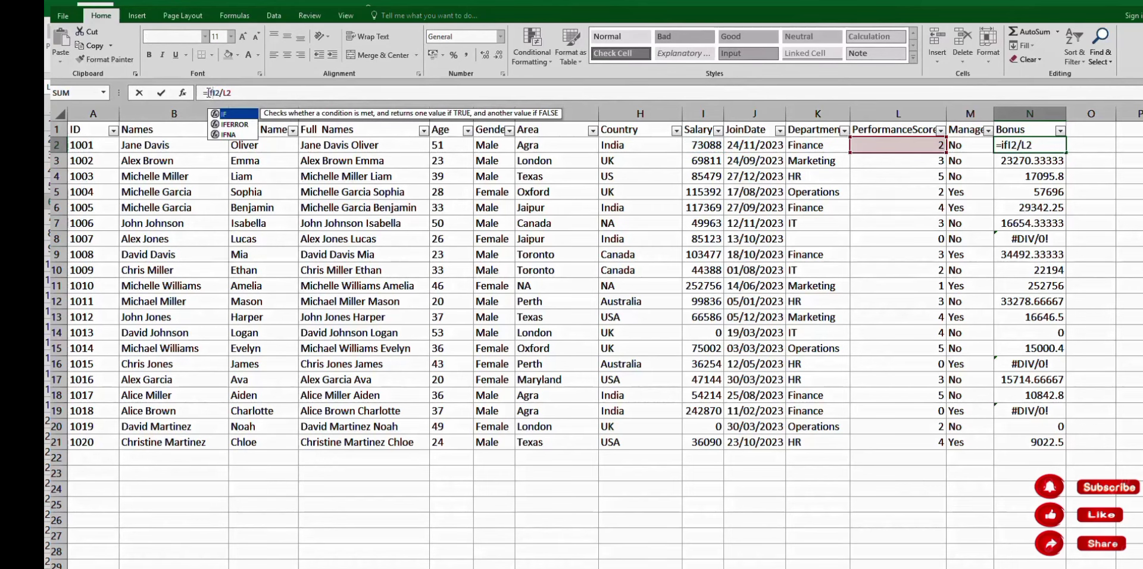
pyautogui.press('Down')
pyautogui.press('Tab')
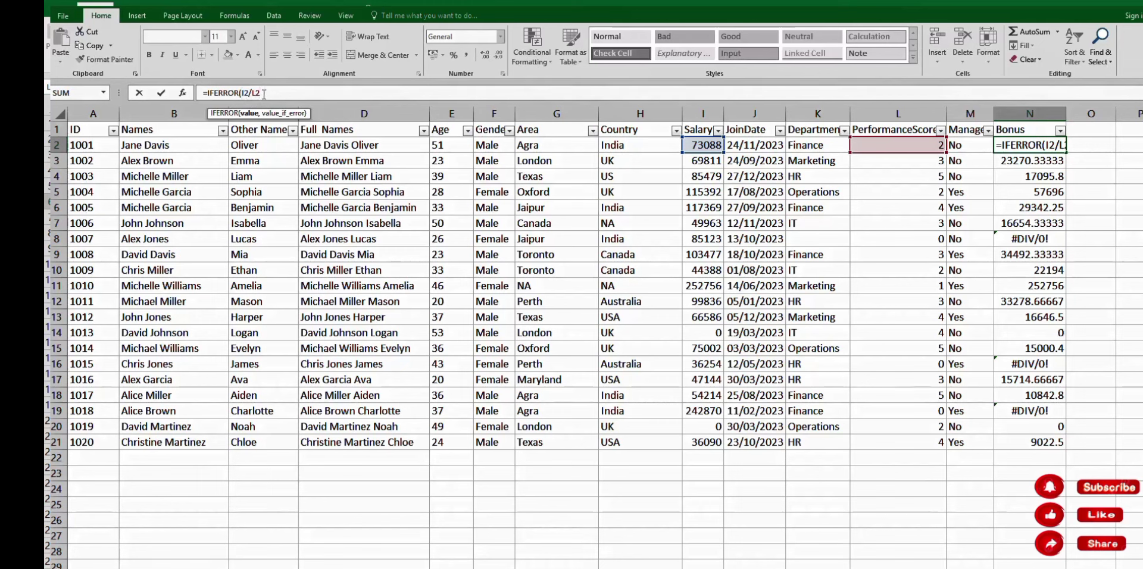
pyautogui.write(',')
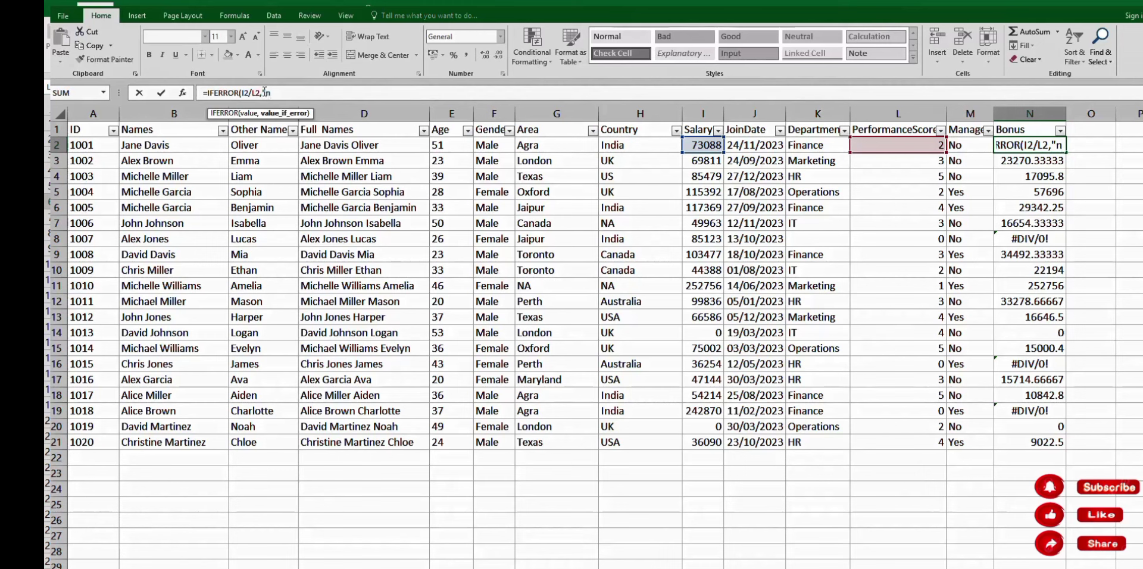
pyautogui.write('n/a')
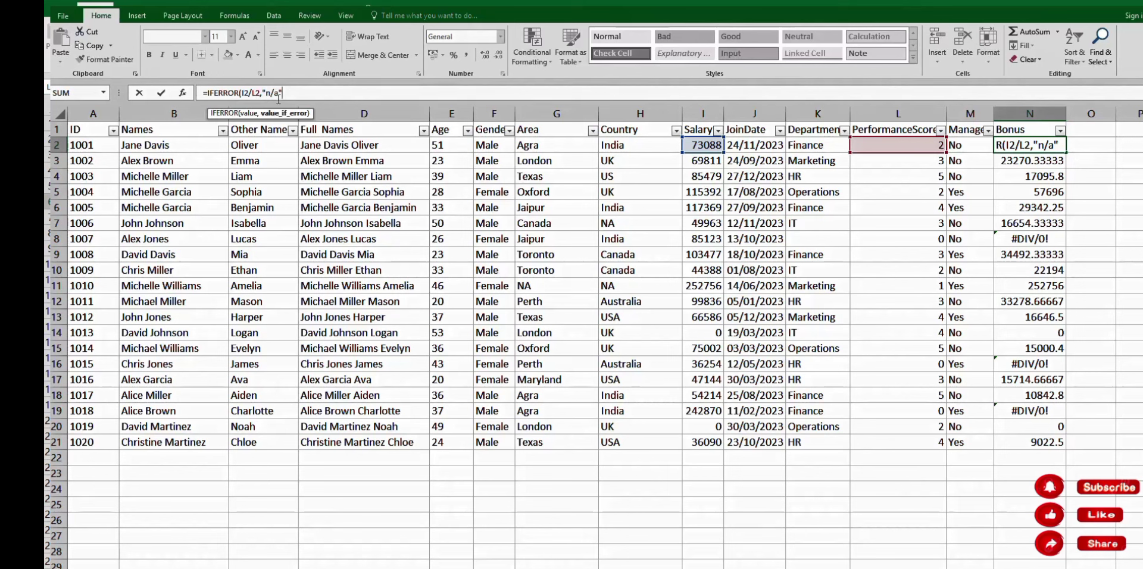
pyautogui.write(')')
pyautogui.press('Return')
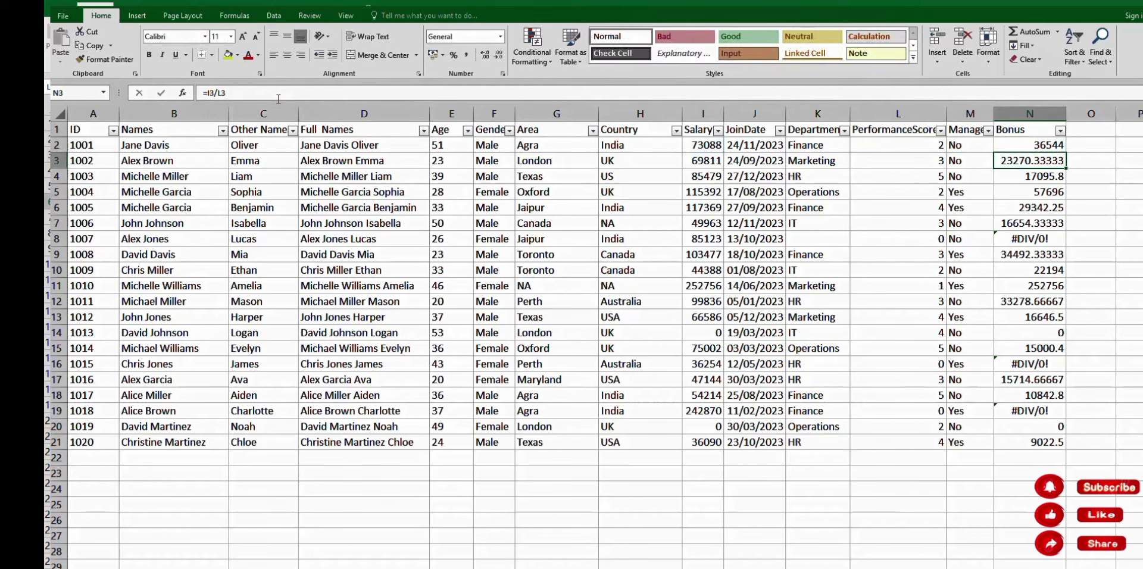
pyautogui.click(1036, 147)
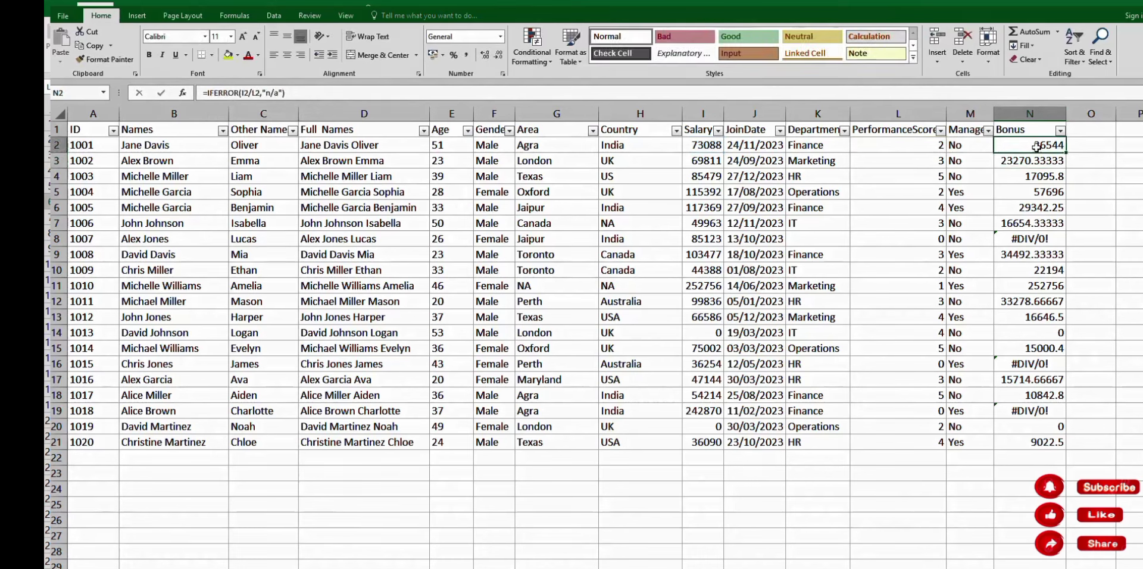
pyautogui.doubleClick(1064, 153)
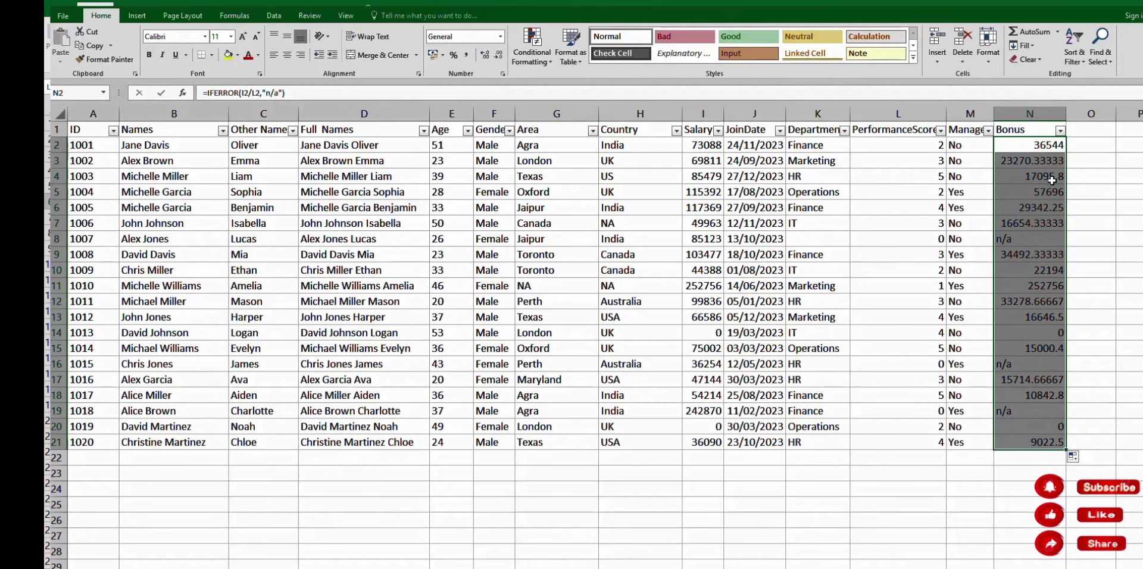
# - Replace the error fallback in N2's Bonus formula with a single space, making it =IFERROR(I2/L2," ")
pyautogui.click(1024, 148)
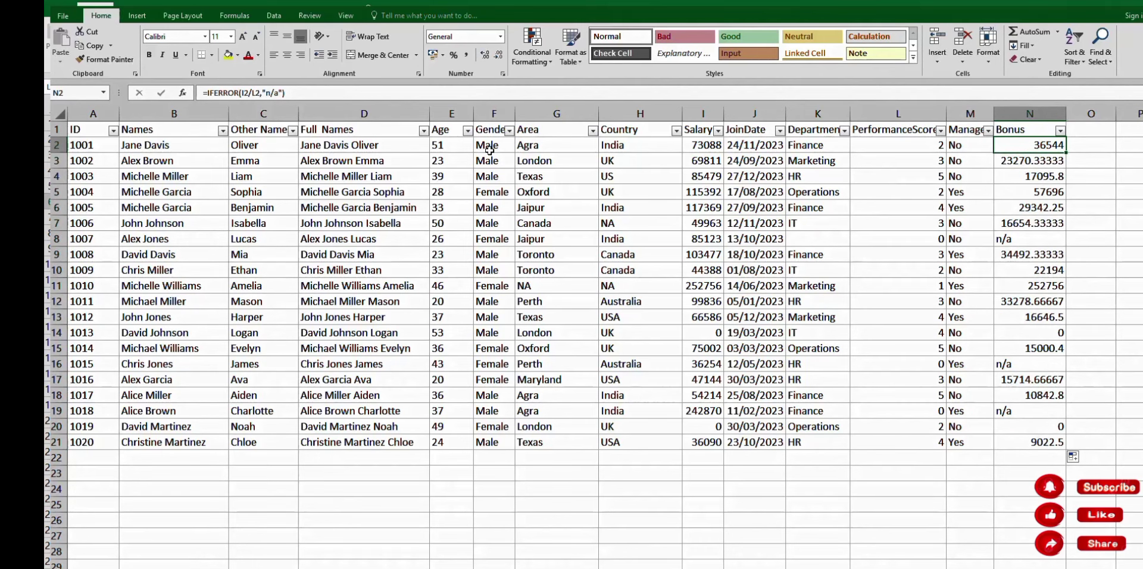
pyautogui.click(278, 92)
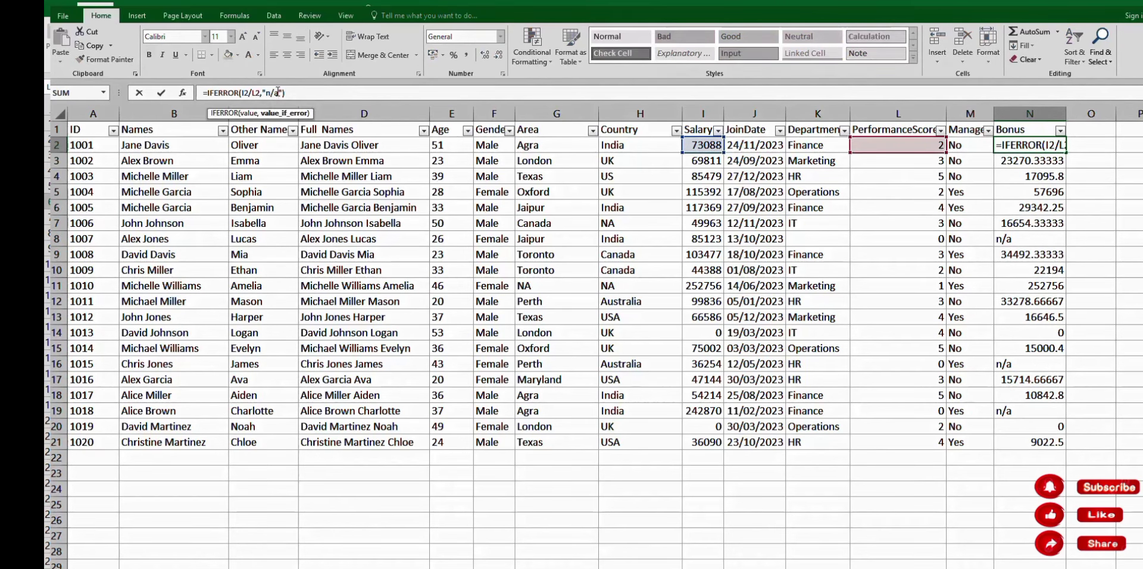
pyautogui.press('BackSpace')
pyautogui.press('BackSpace')
pyautogui.press('BackSpace')
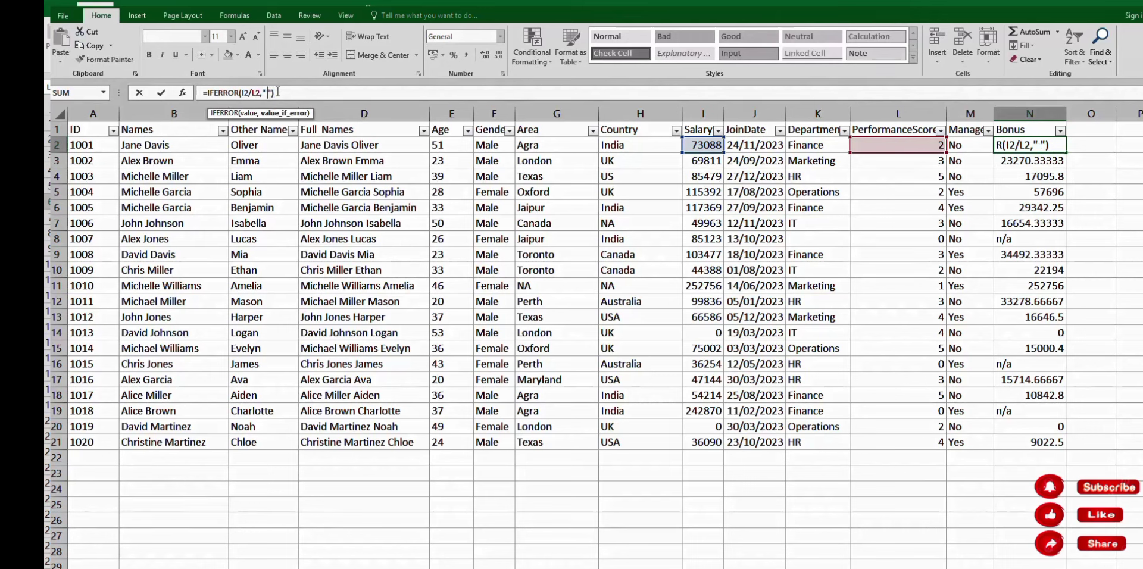
pyautogui.press('Return')
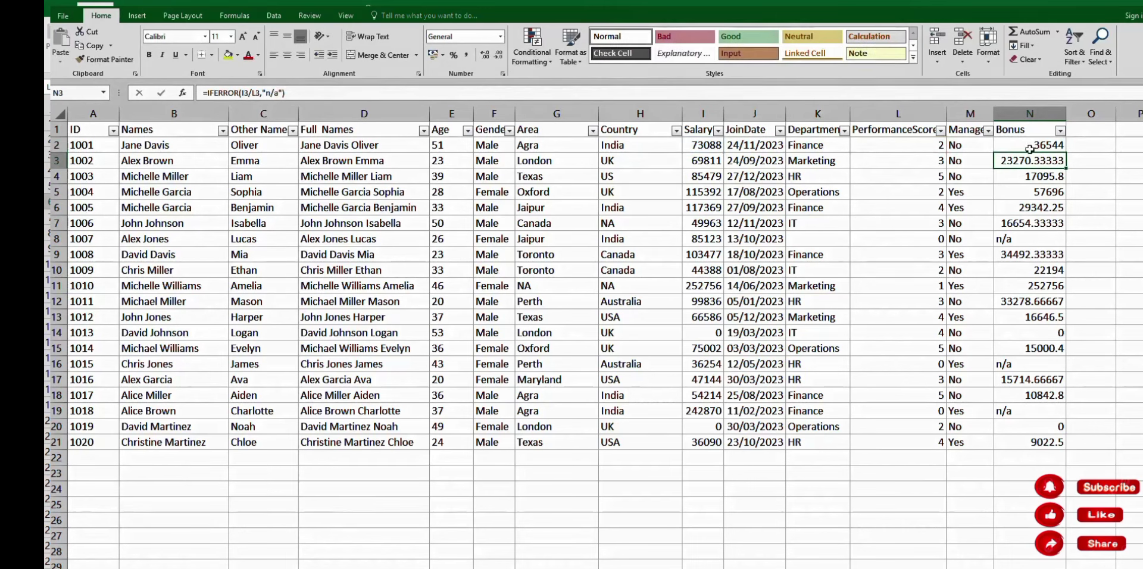
# - Fill the revised N2 formula down the Bonus column through N21 and check cells N8 and N16
pyautogui.click(1029, 149)
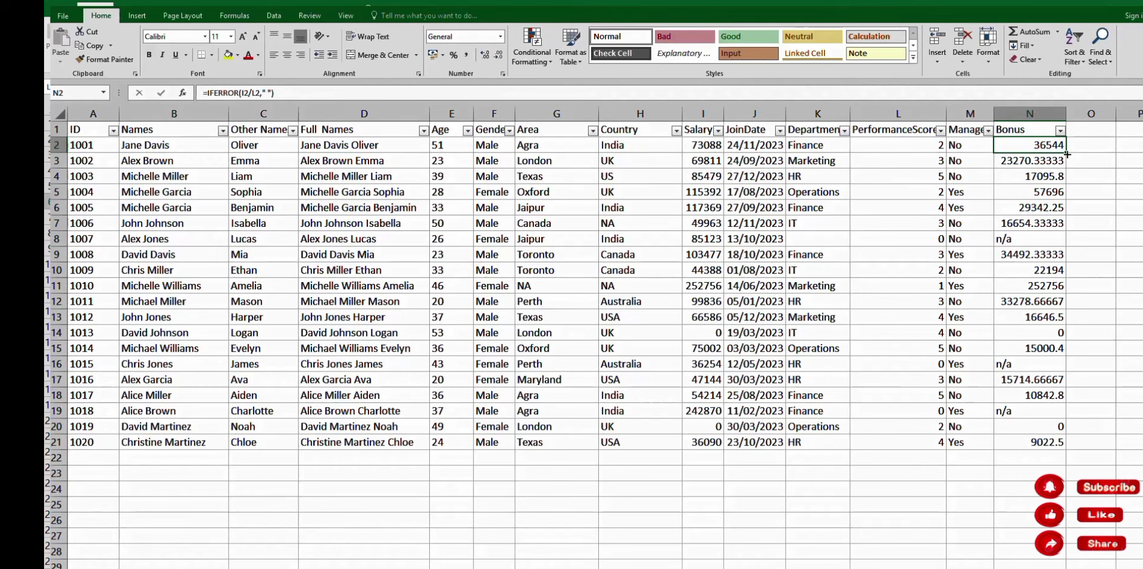
pyautogui.doubleClick(1066, 154)
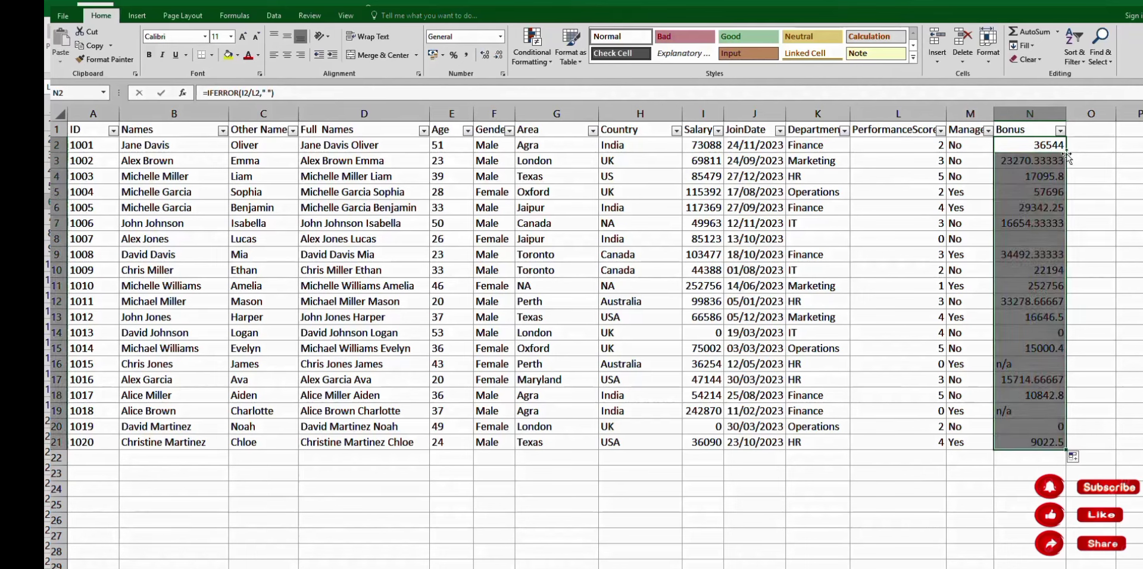
pyautogui.click(1024, 242)
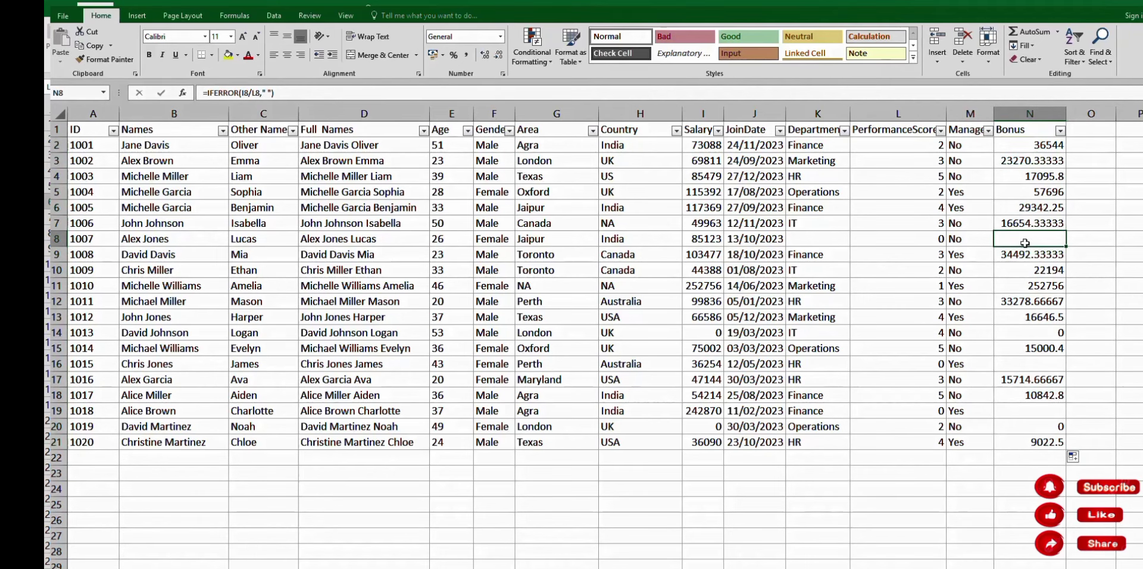
pyautogui.click(1037, 362)
pyautogui.click(1046, 244)
pyautogui.click(1032, 361)
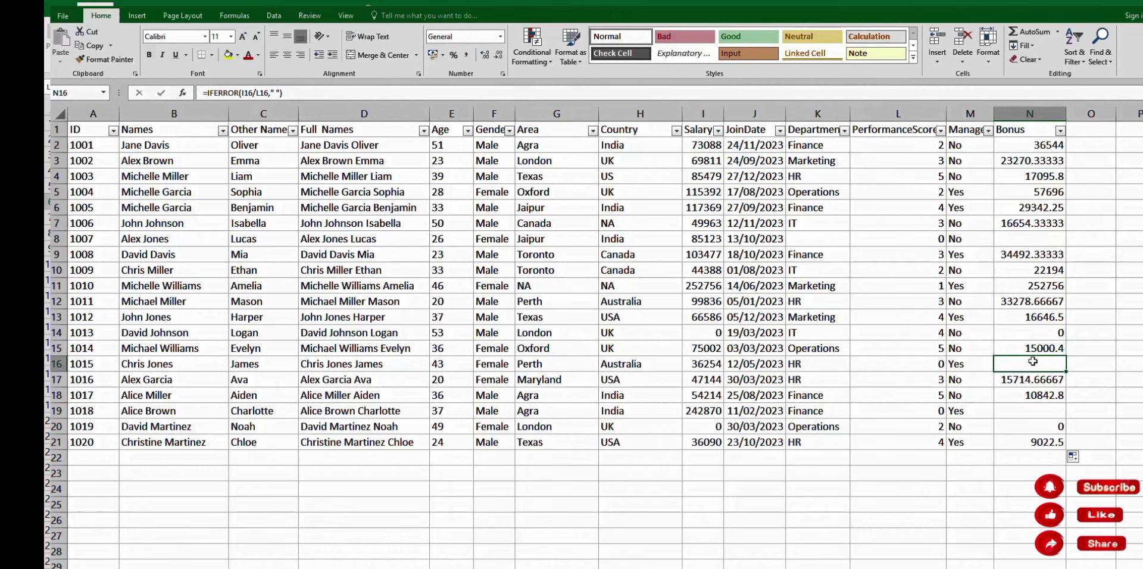